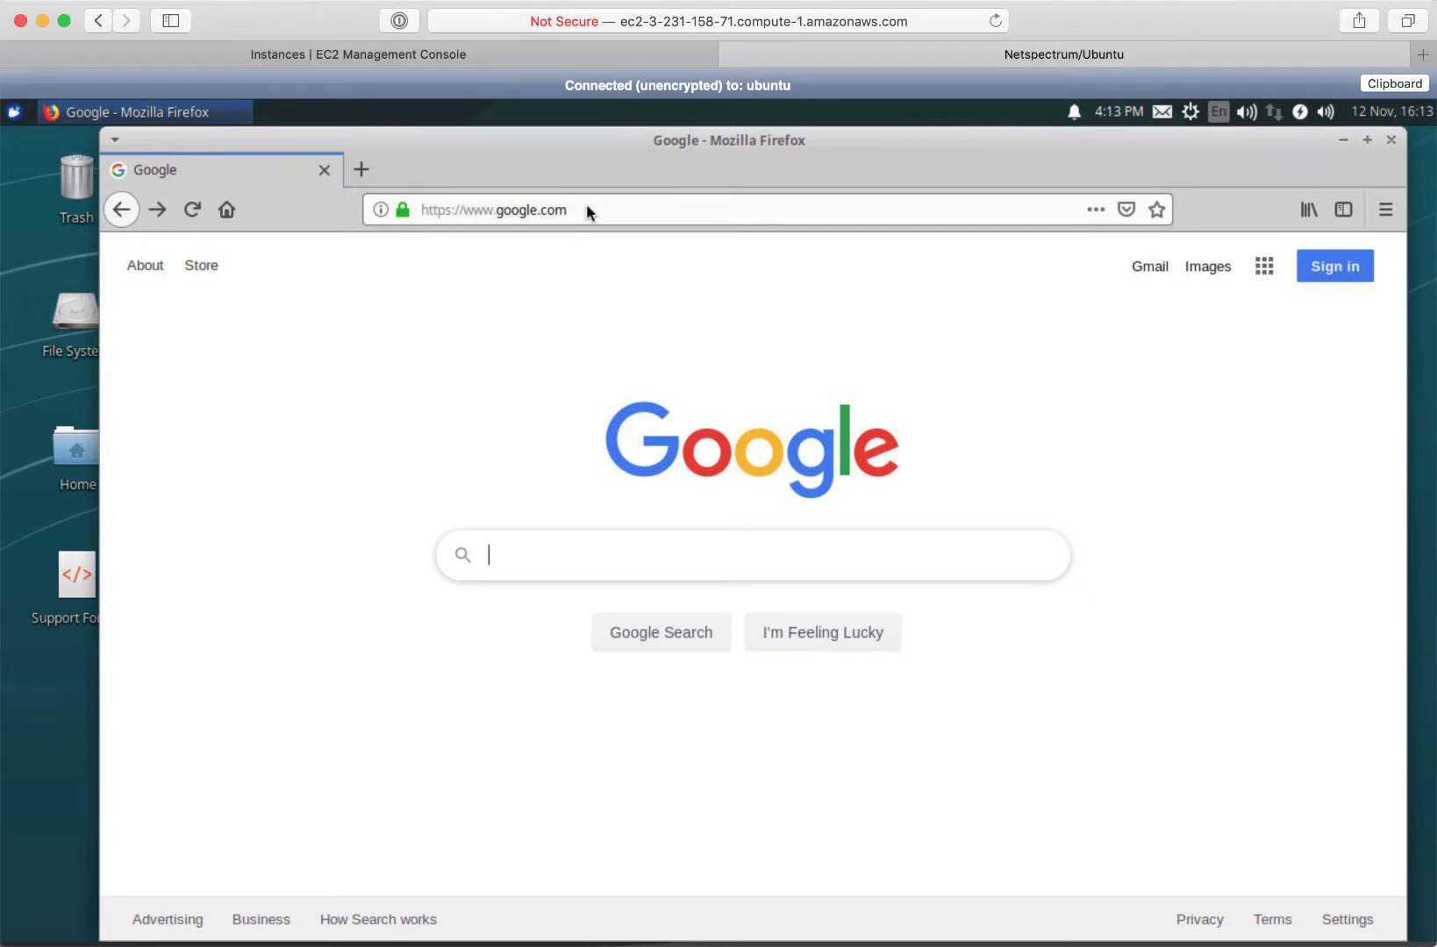
Go to neo4j.com from the Firefox address bar
{"action": "left_click", "coordinate": [581, 210]}
{"action": "type", "text": "neo4j.com/"}
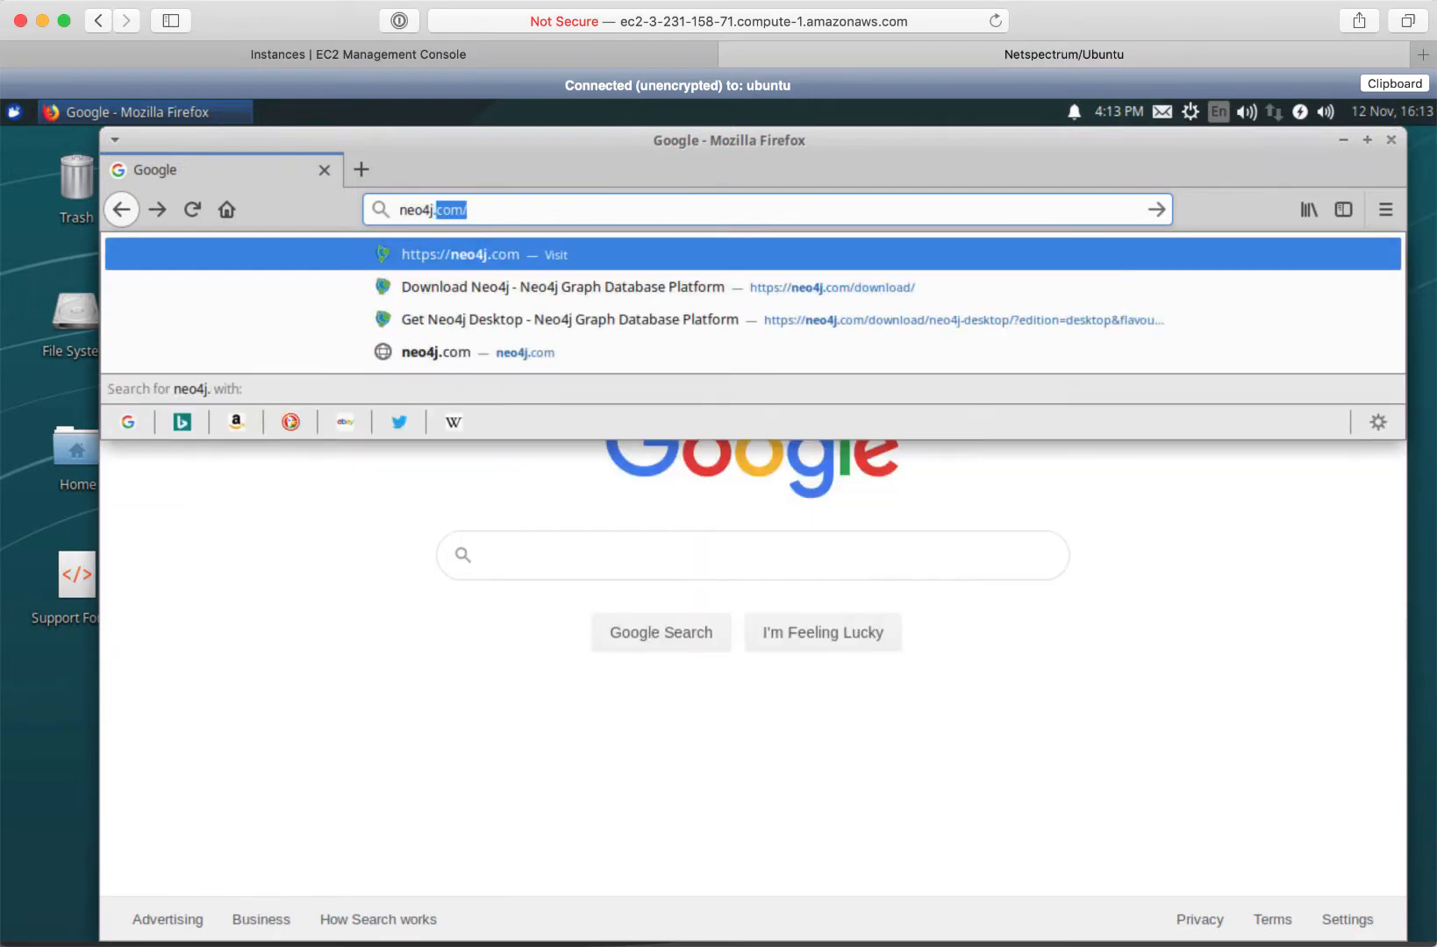
{"action": "key", "text": "Return"}
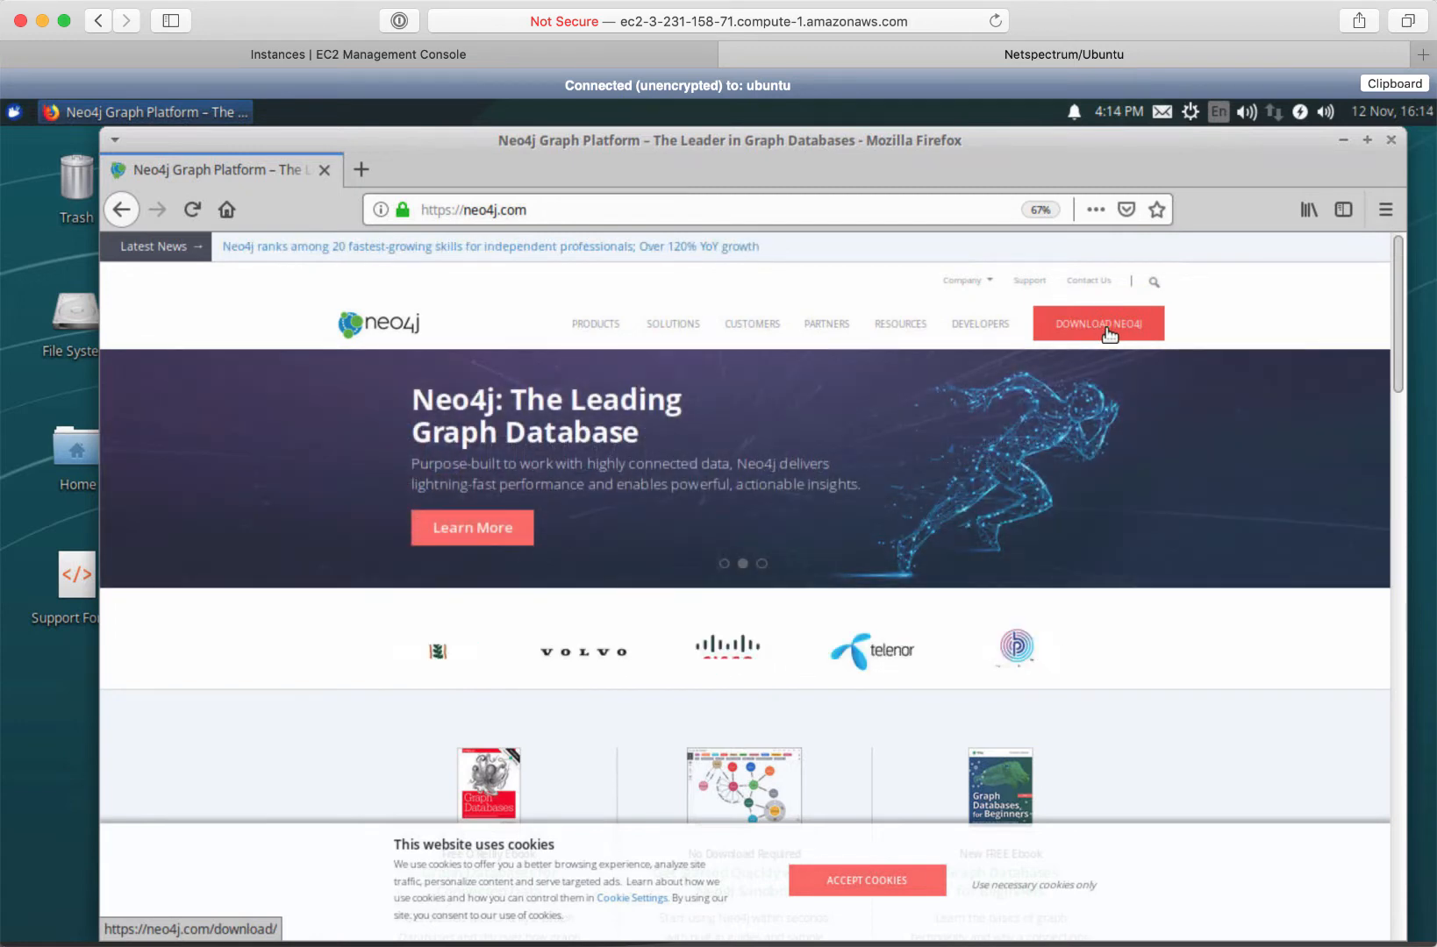
Go to the Neo4j download page, accept cookies, and open the Neo4j Desktop download form
{"action": "left_click", "coordinate": [1109, 334]}
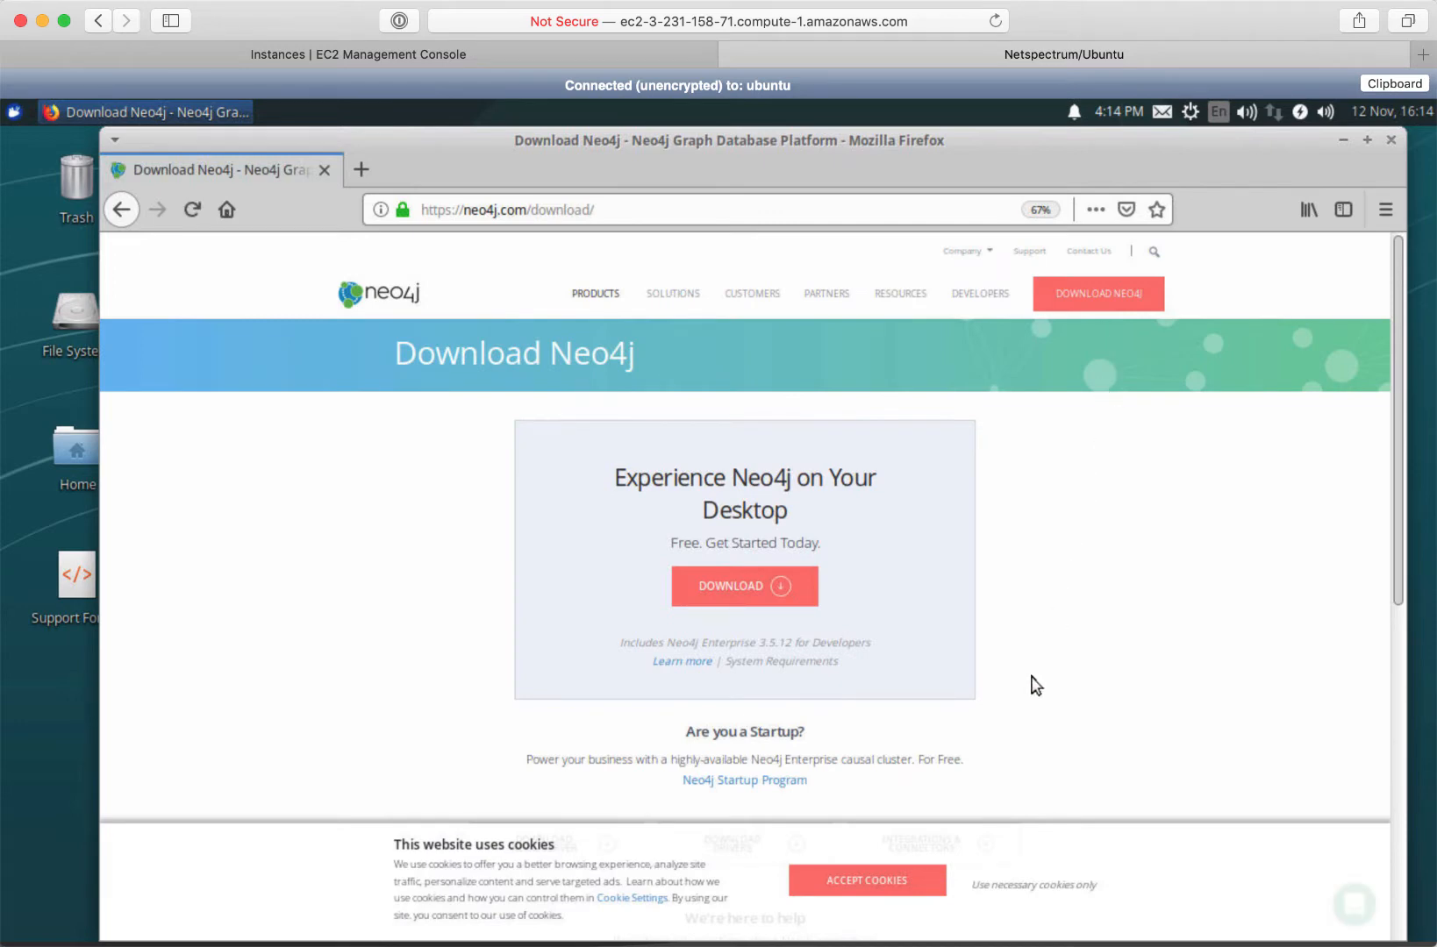
{"action": "left_click", "coordinate": [852, 891]}
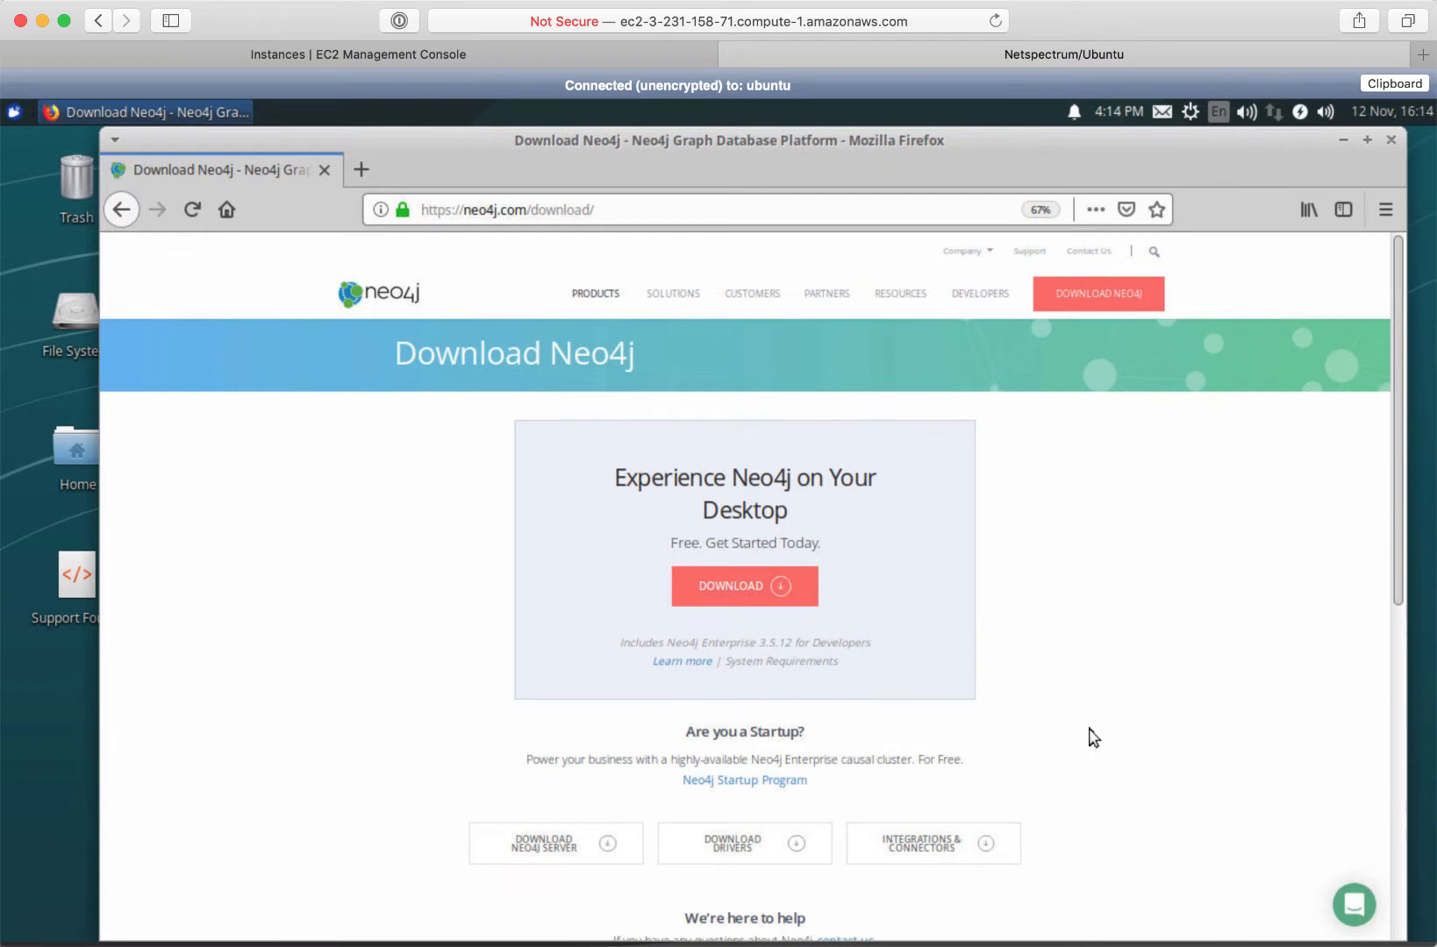
{"action": "left_click", "coordinate": [731, 587]}
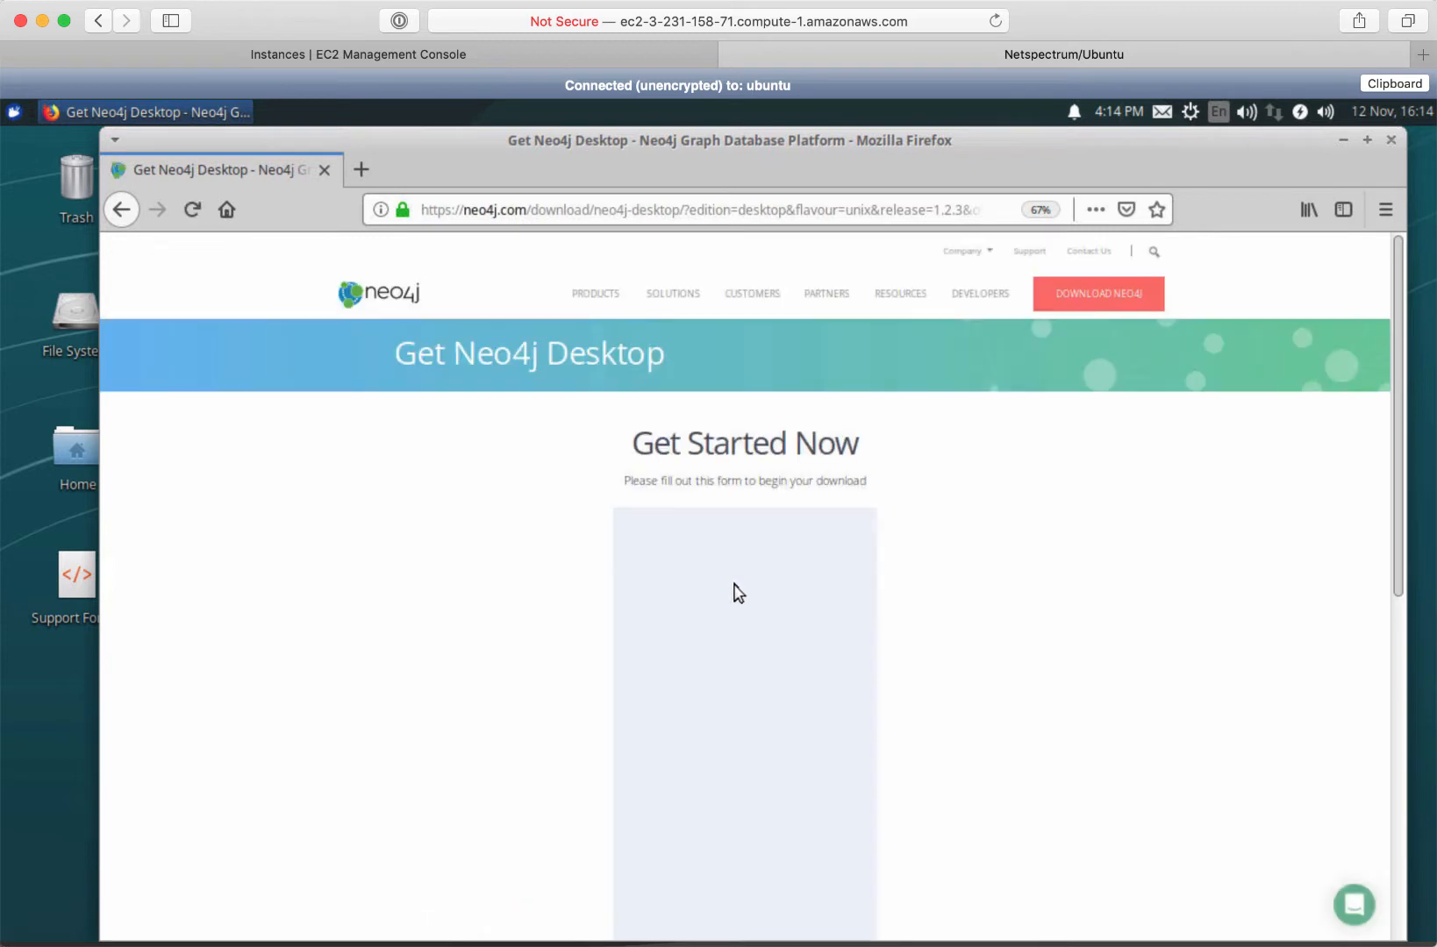
Fill in the first name, business e-mail and company Neo4j on the download form
{"action": "left_click", "coordinate": [704, 552]}
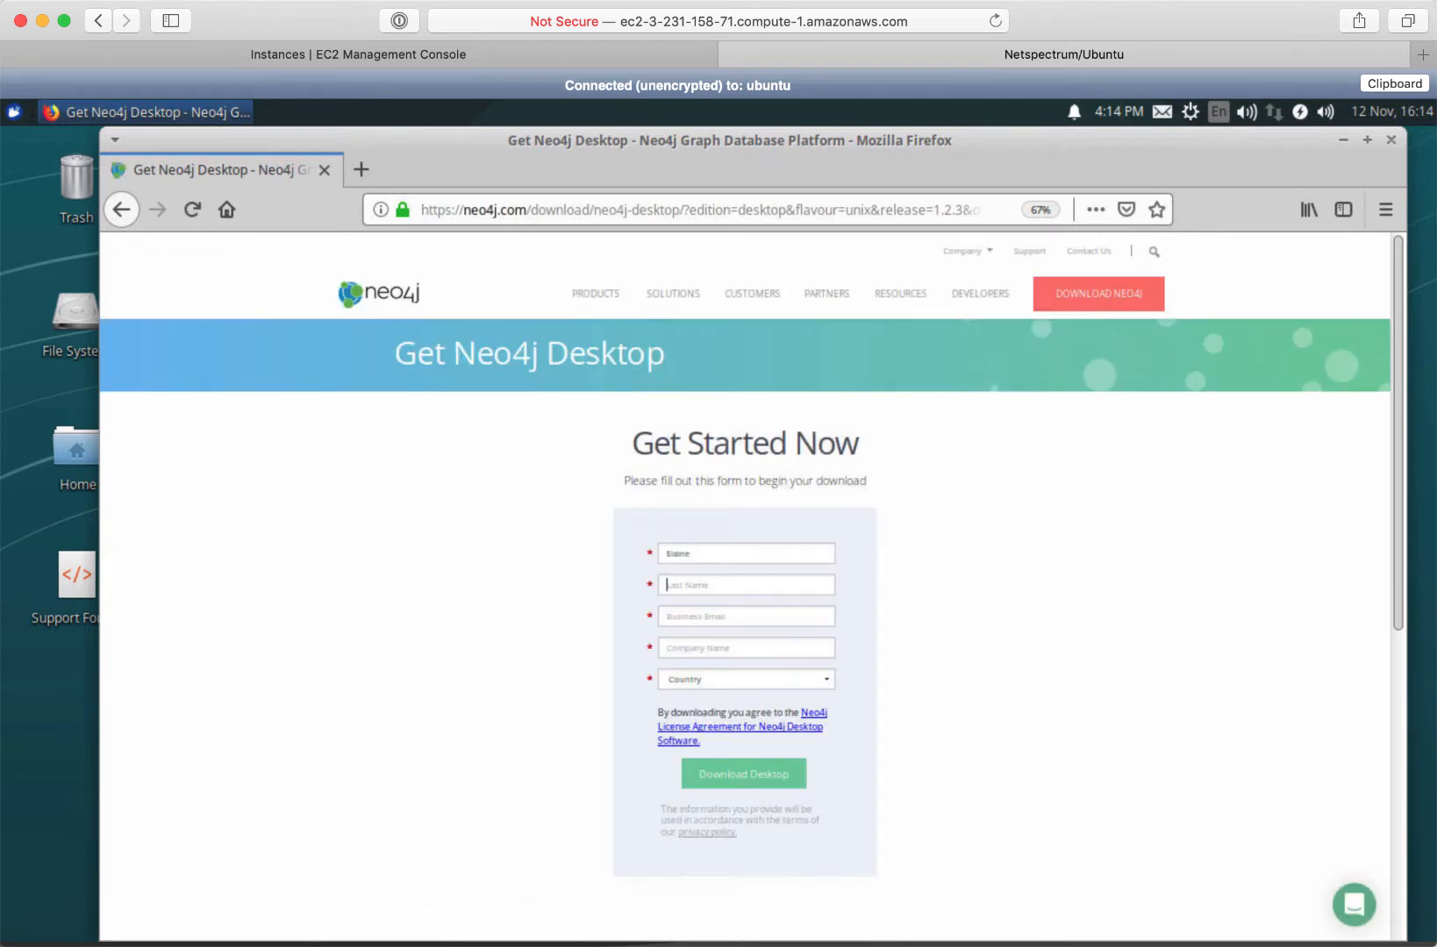
{"action": "left_click", "coordinate": [686, 615]}
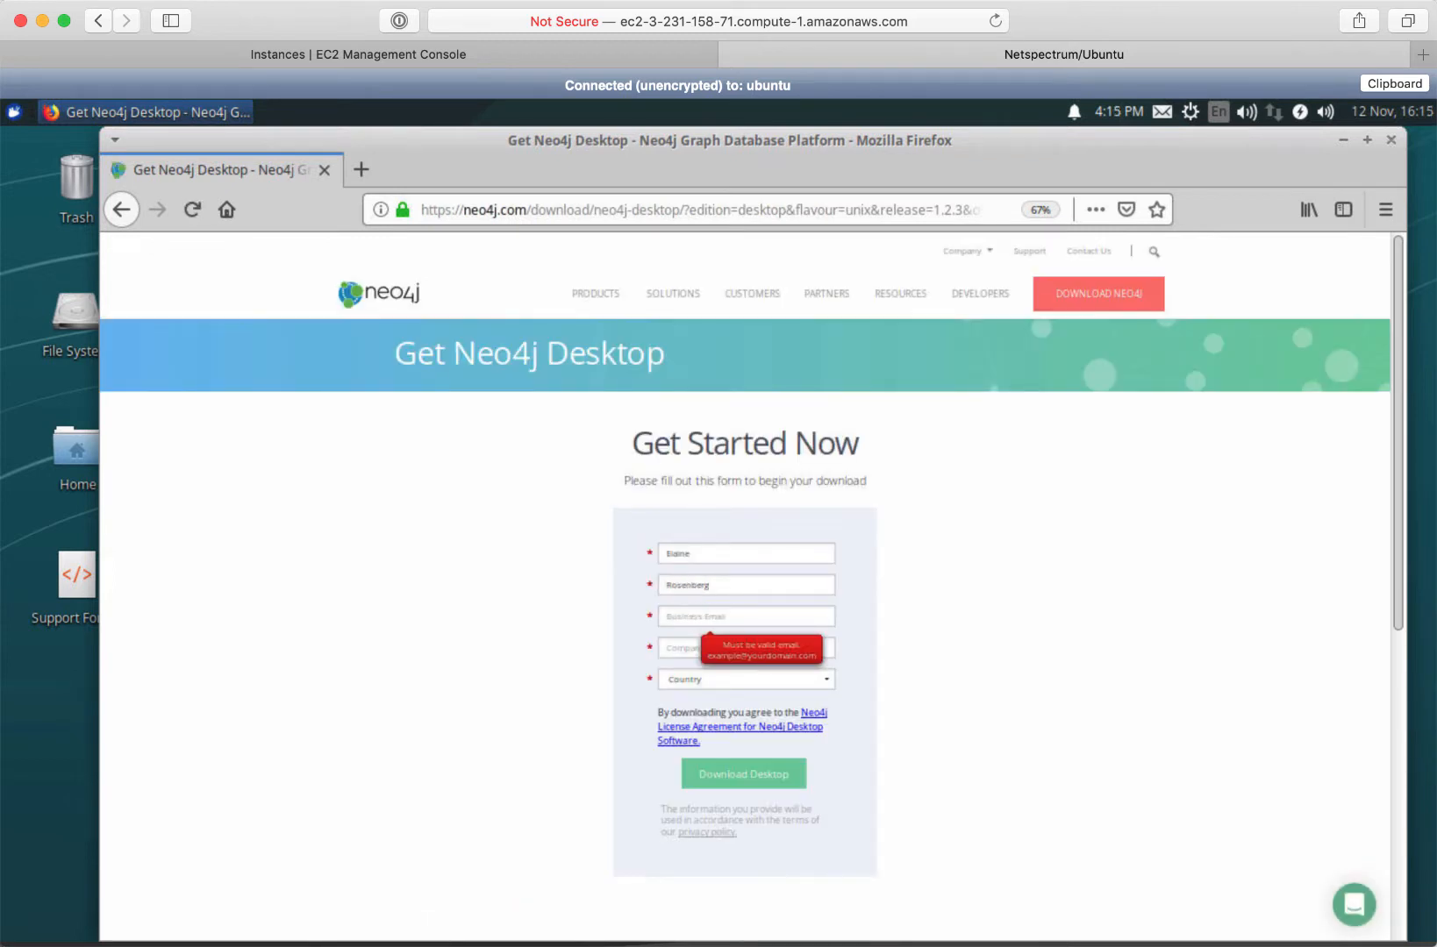
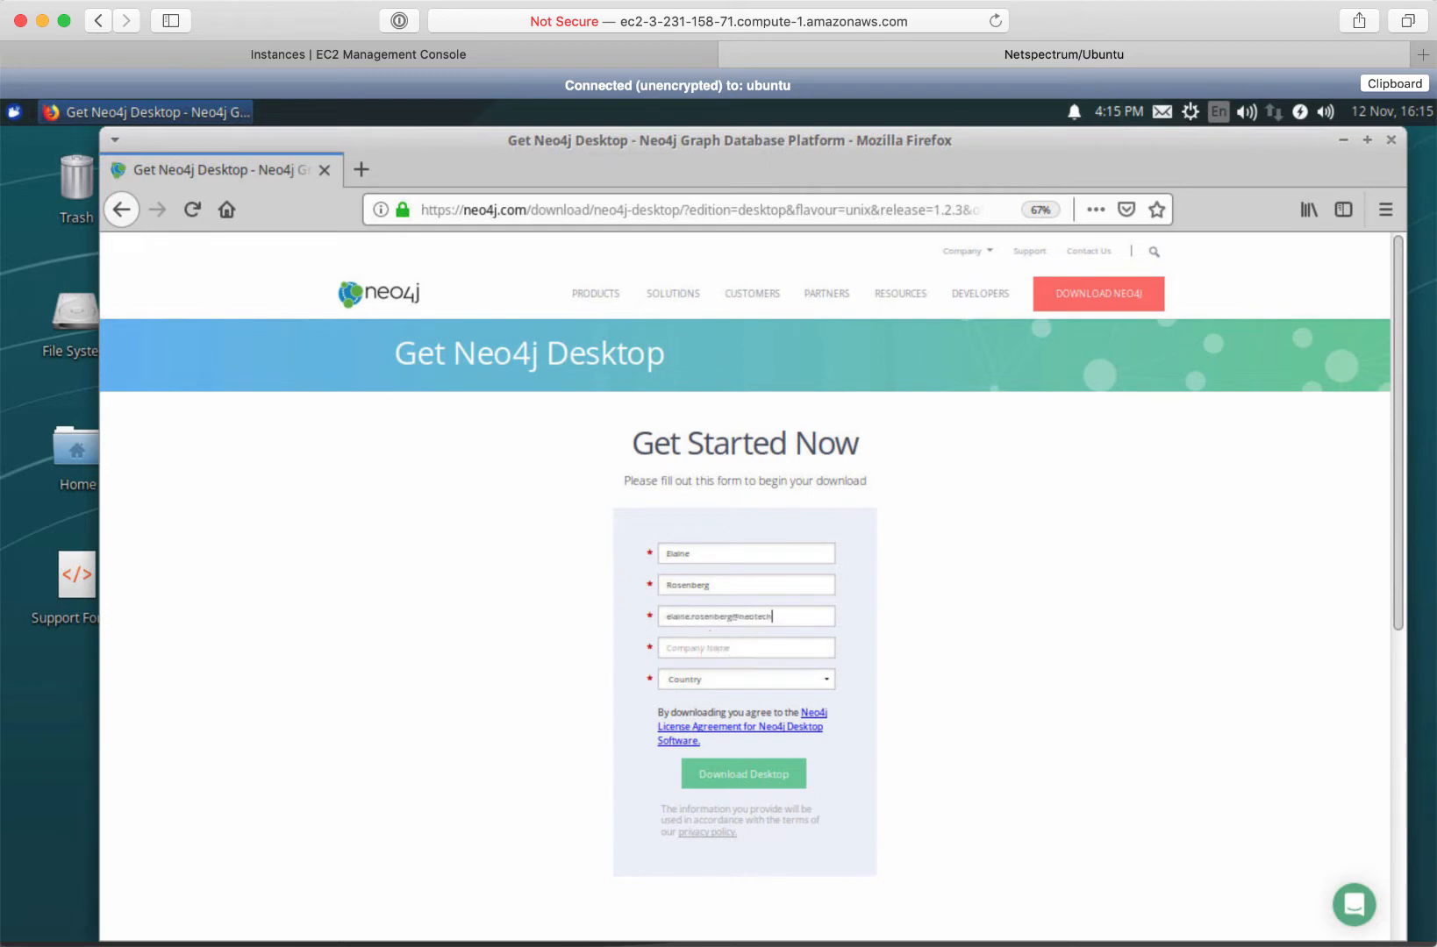
{"action": "key", "text": "Tab"}
{"action": "type", "text": "Neo4j"}
{"action": "key", "text": "Tab"}
Choose United States and California as country and state, then submit the download form
{"action": "left_click", "coordinate": [832, 681]}
{"action": "scroll", "coordinate": [794, 631], "scroll_direction": "down", "scroll_amount": 15}
{"action": "scroll", "coordinate": [734, 447], "scroll_direction": "up", "scroll_amount": 2}
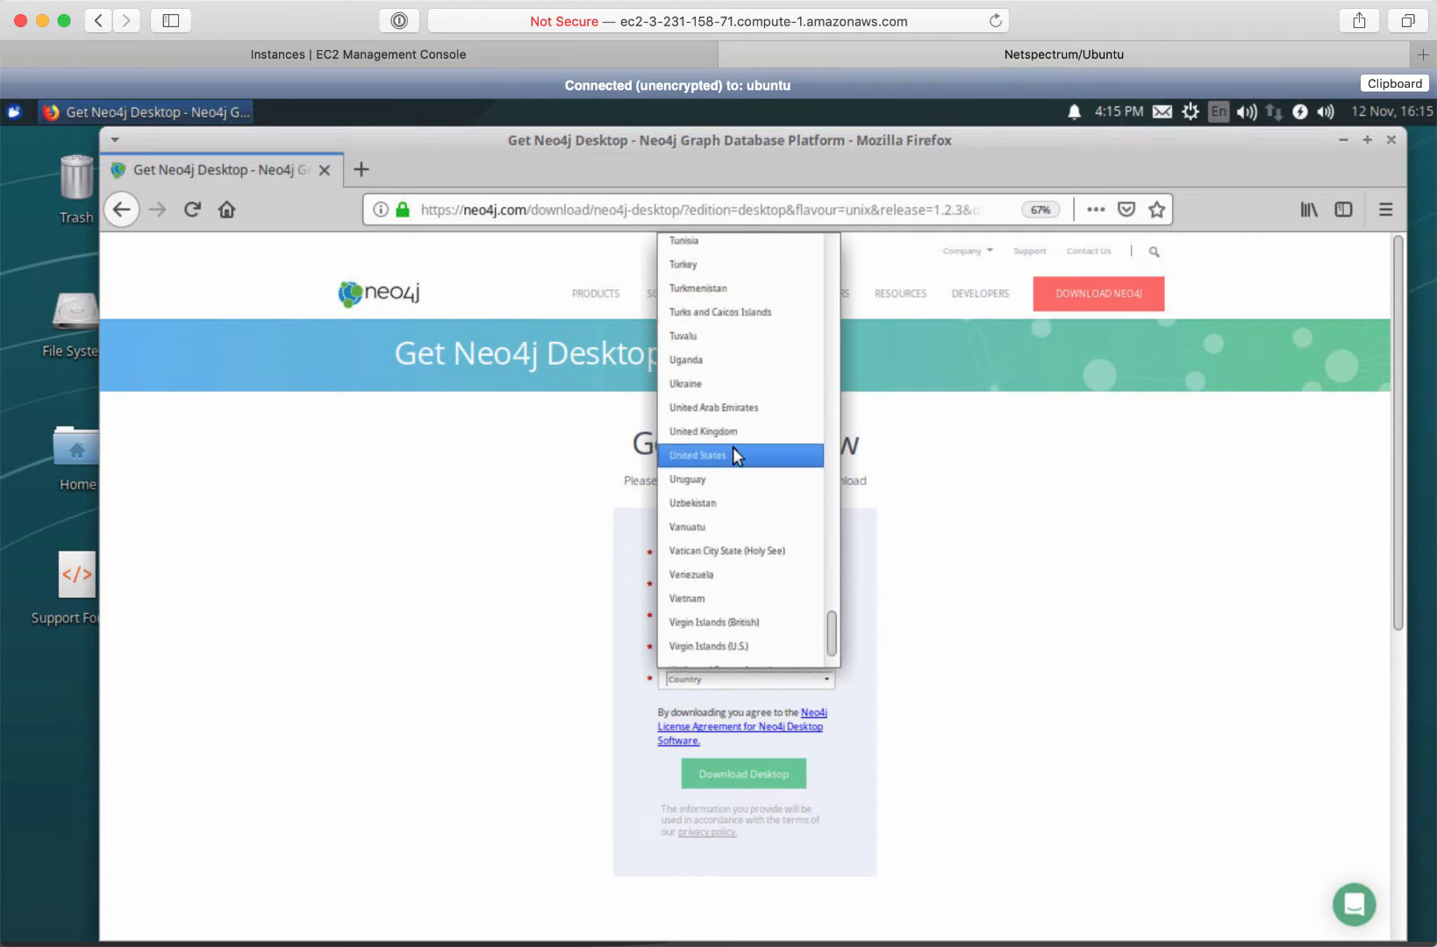
{"action": "left_click", "coordinate": [733, 452]}
{"action": "left_click", "coordinate": [826, 711]}
{"action": "left_click", "coordinate": [701, 364]}
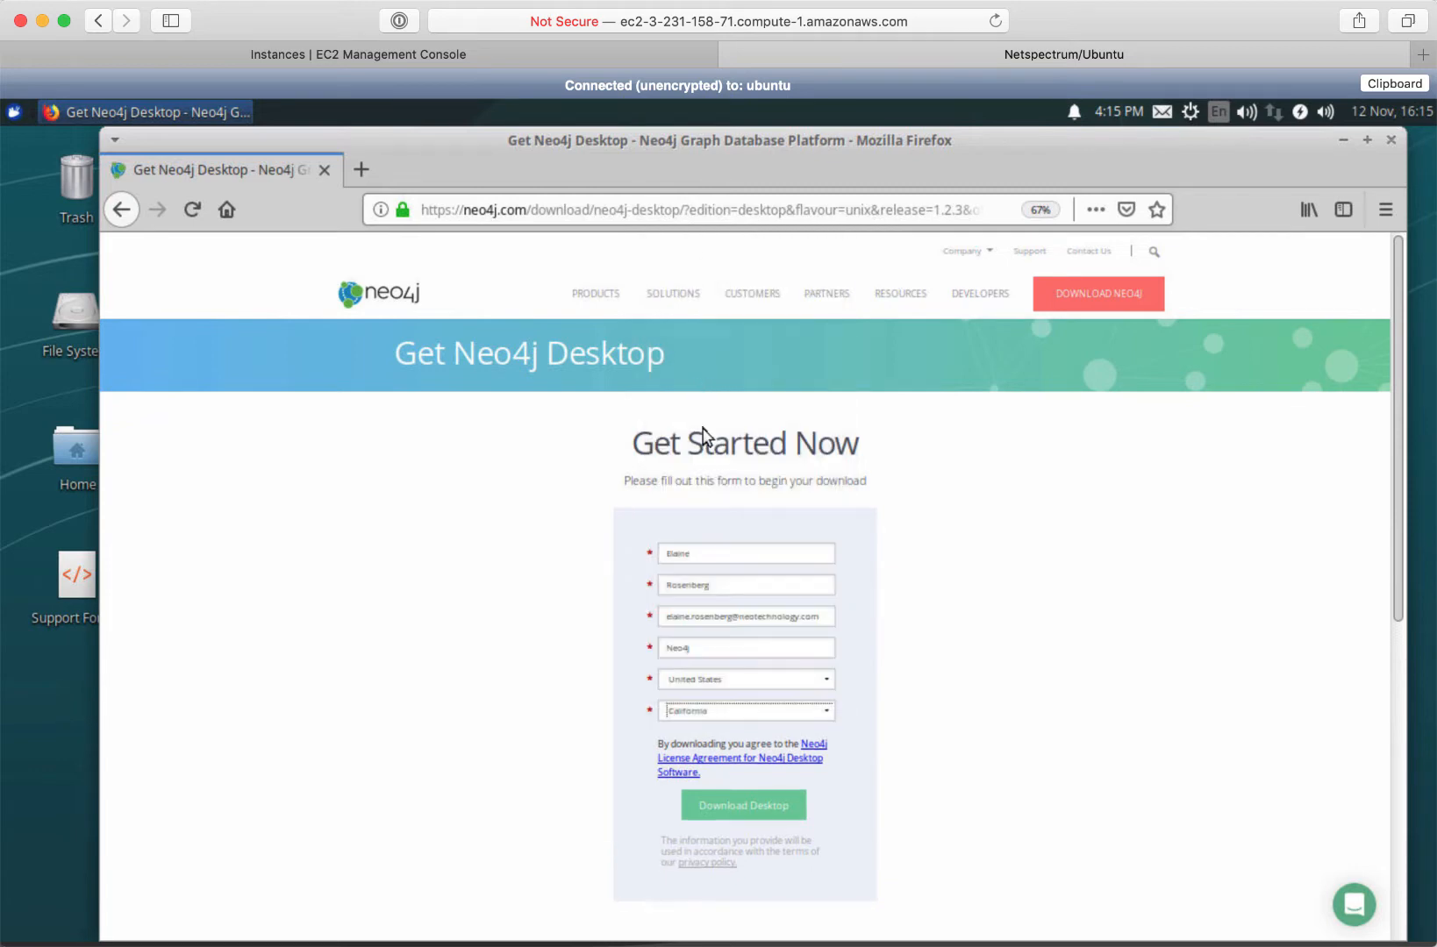
{"action": "left_click", "coordinate": [753, 807]}
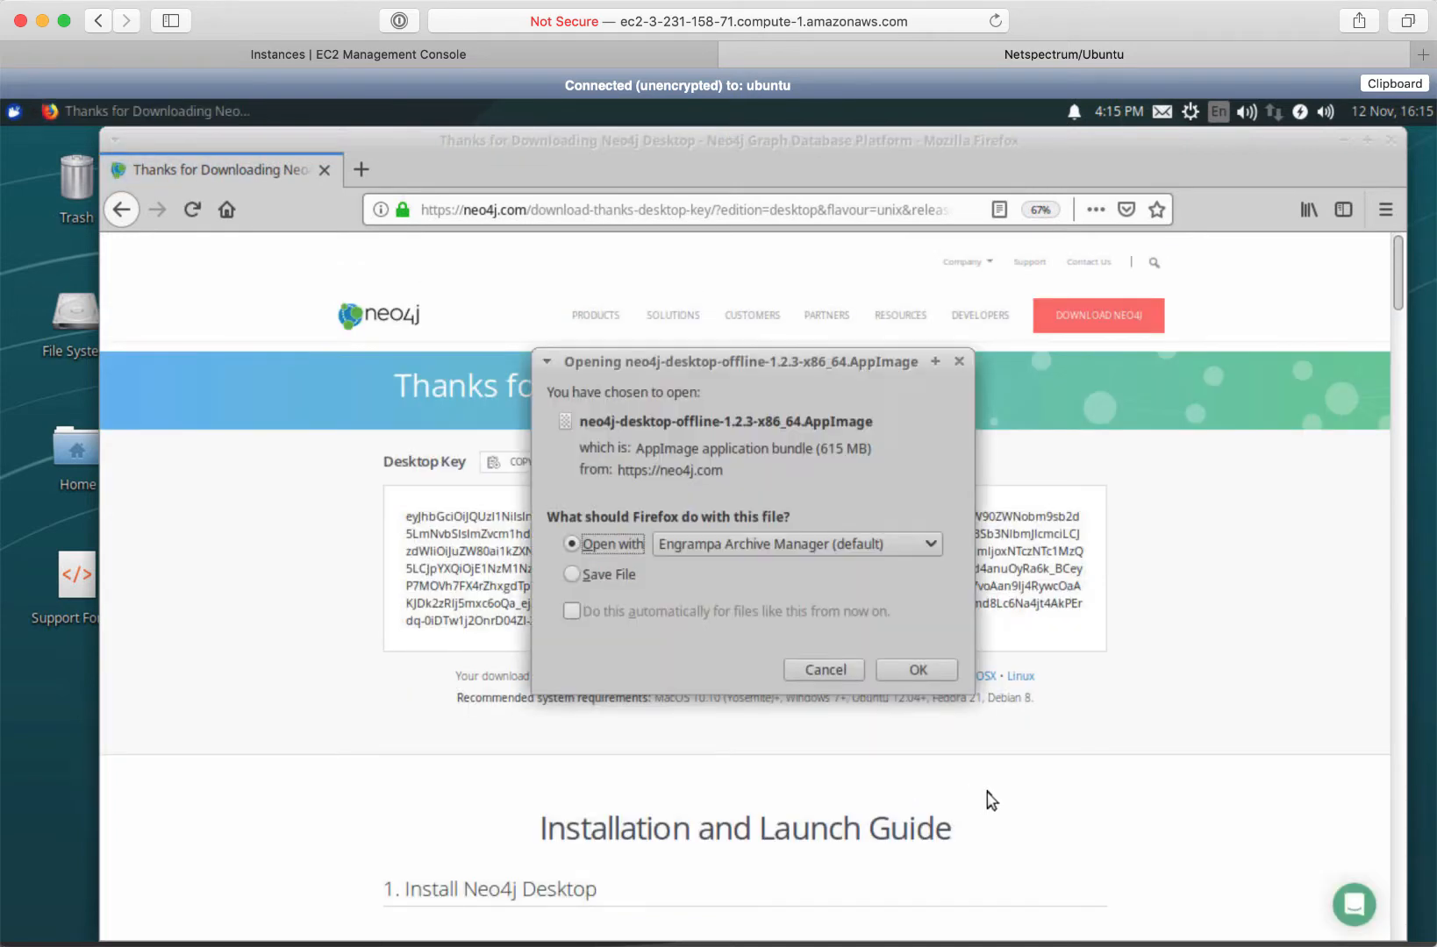
Save the Neo4j Desktop AppImage and copy the Desktop Key to the clipboard
{"action": "left_click", "coordinate": [574, 576]}
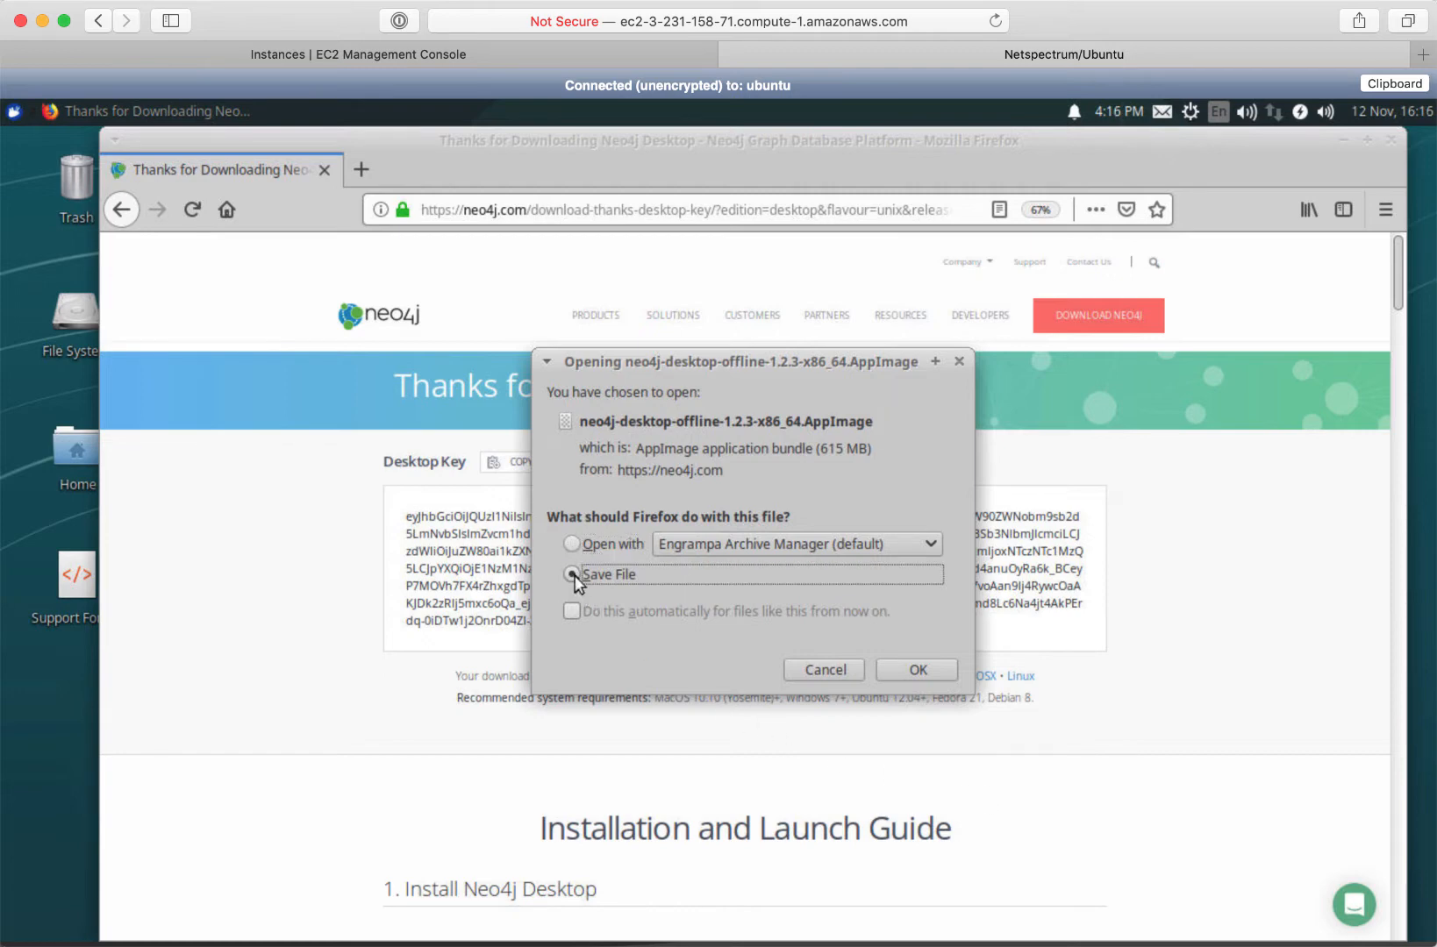
{"action": "left_click", "coordinate": [913, 669]}
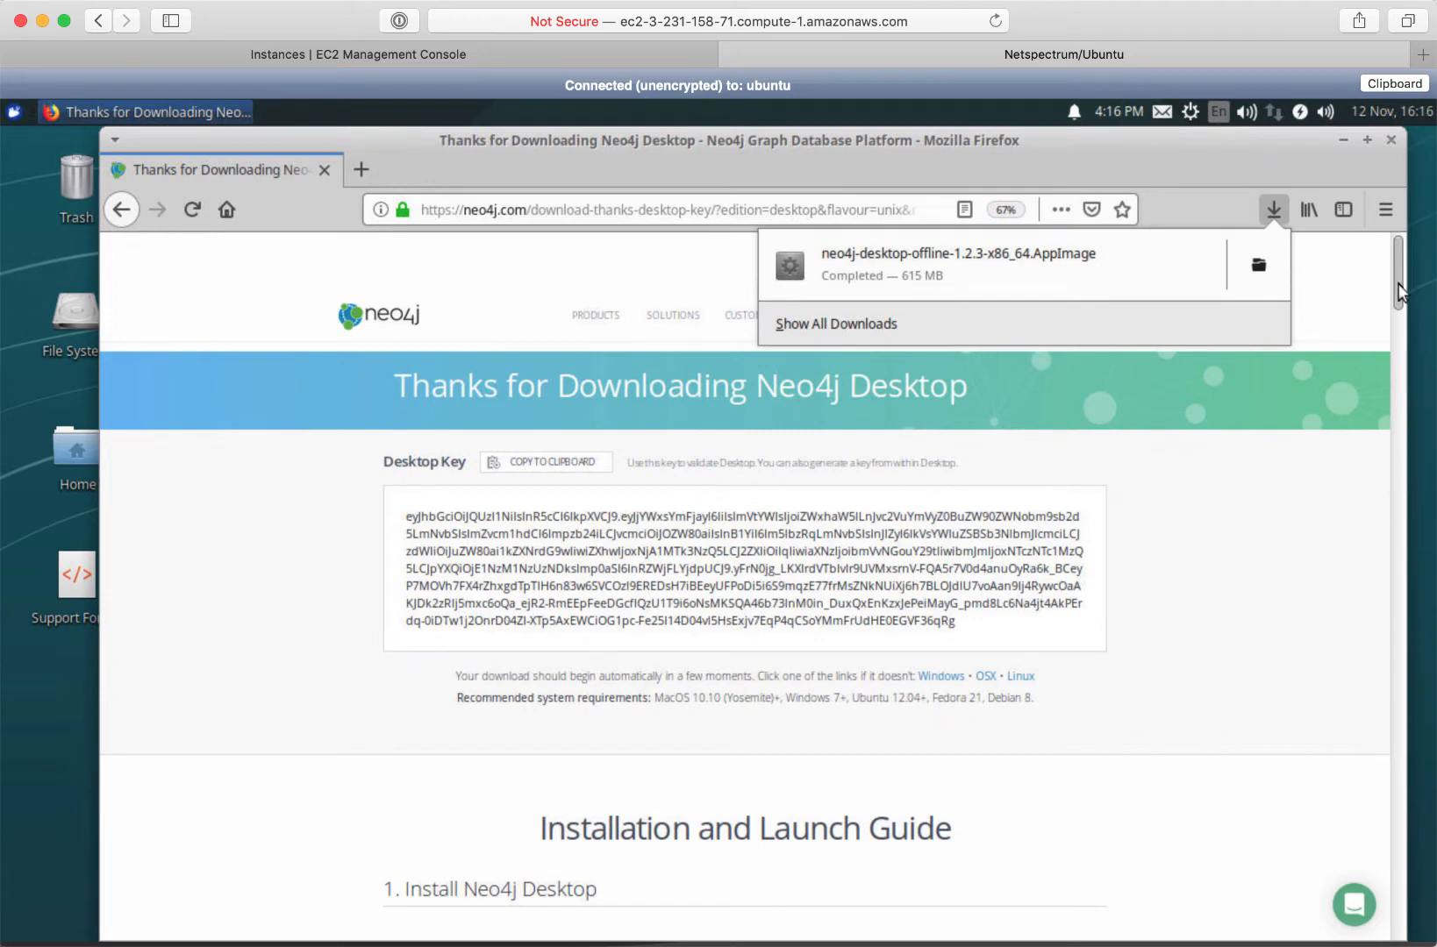
{"action": "mouse_move", "coordinate": [1397, 282]}
{"action": "left_mouse_down"}
{"action": "mouse_move", "coordinate": [1375, 494]}
{"action": "mouse_move", "coordinate": [1389, 737]}
{"action": "mouse_move", "coordinate": [1397, 254]}
{"action": "left_mouse_up"}
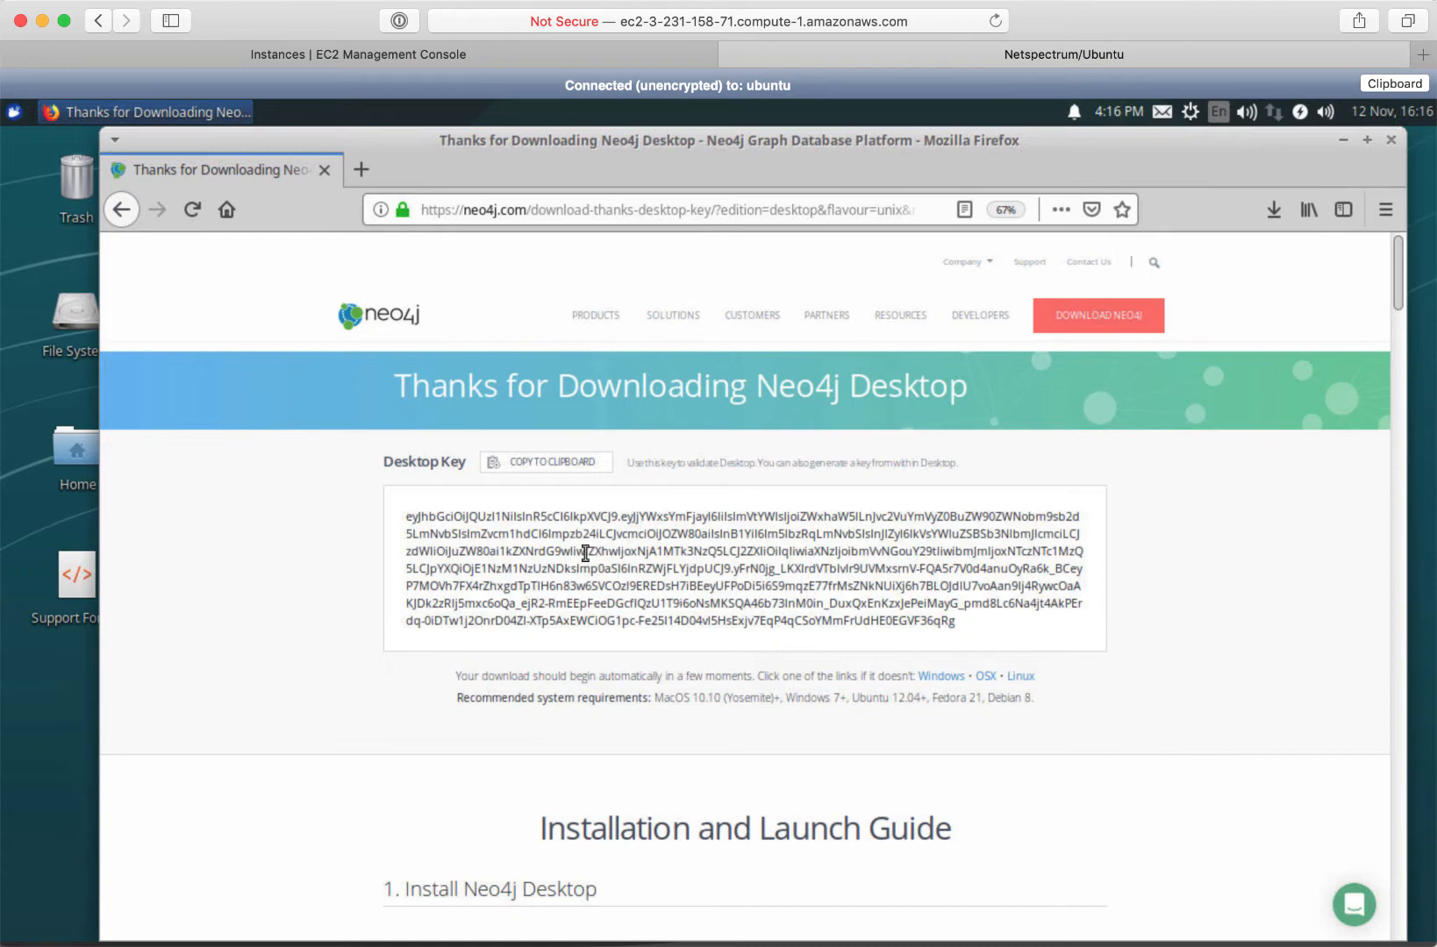
{"action": "left_click", "coordinate": [554, 465]}
Open the Downloads folder from the File System desktop shortcut
{"action": "left_click", "coordinate": [73, 324]}
{"action": "double_click", "coordinate": [73, 322]}
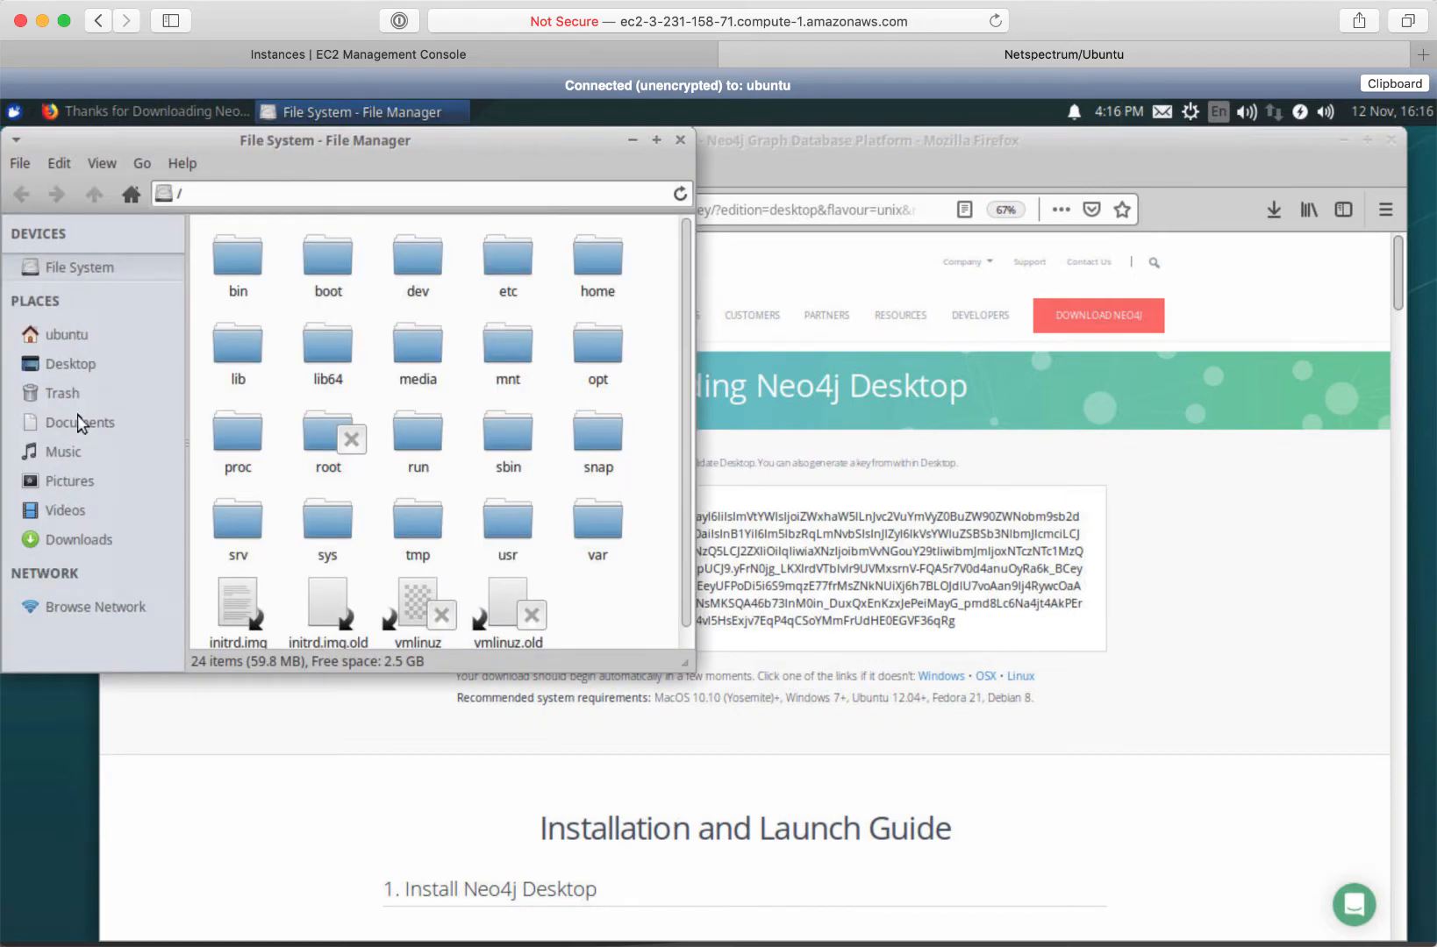
{"action": "left_click", "coordinate": [92, 537]}
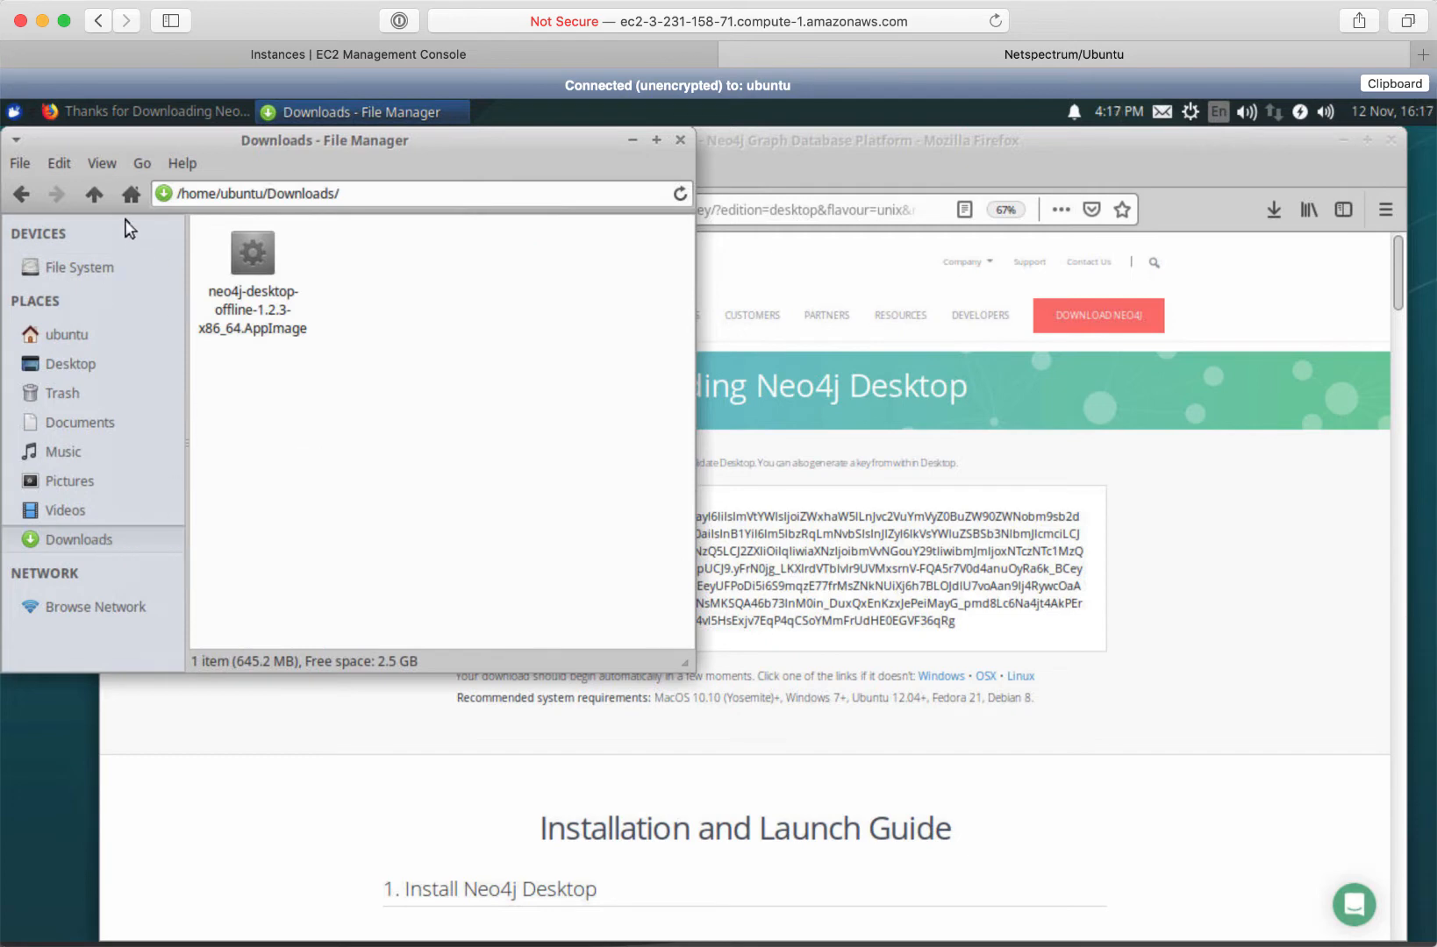
Run chmod +x * in a terminal opened in Downloads, then close it
{"action": "left_click", "coordinate": [19, 164]}
{"action": "left_click", "coordinate": [73, 347]}
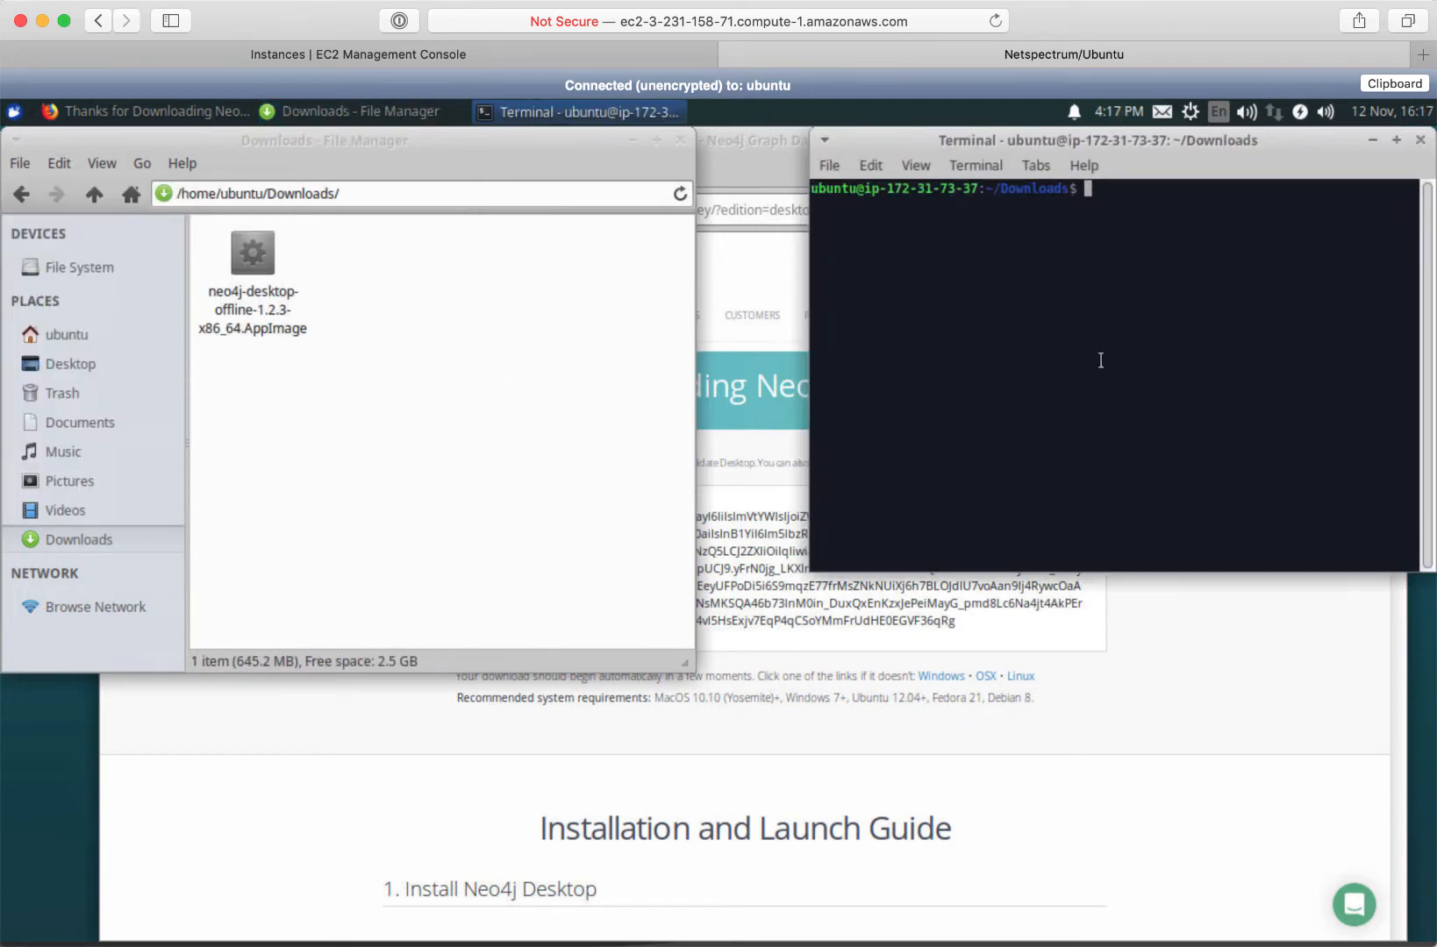
{"action": "type", "text": "chmod +x *"}
{"action": "key", "text": "Return"}
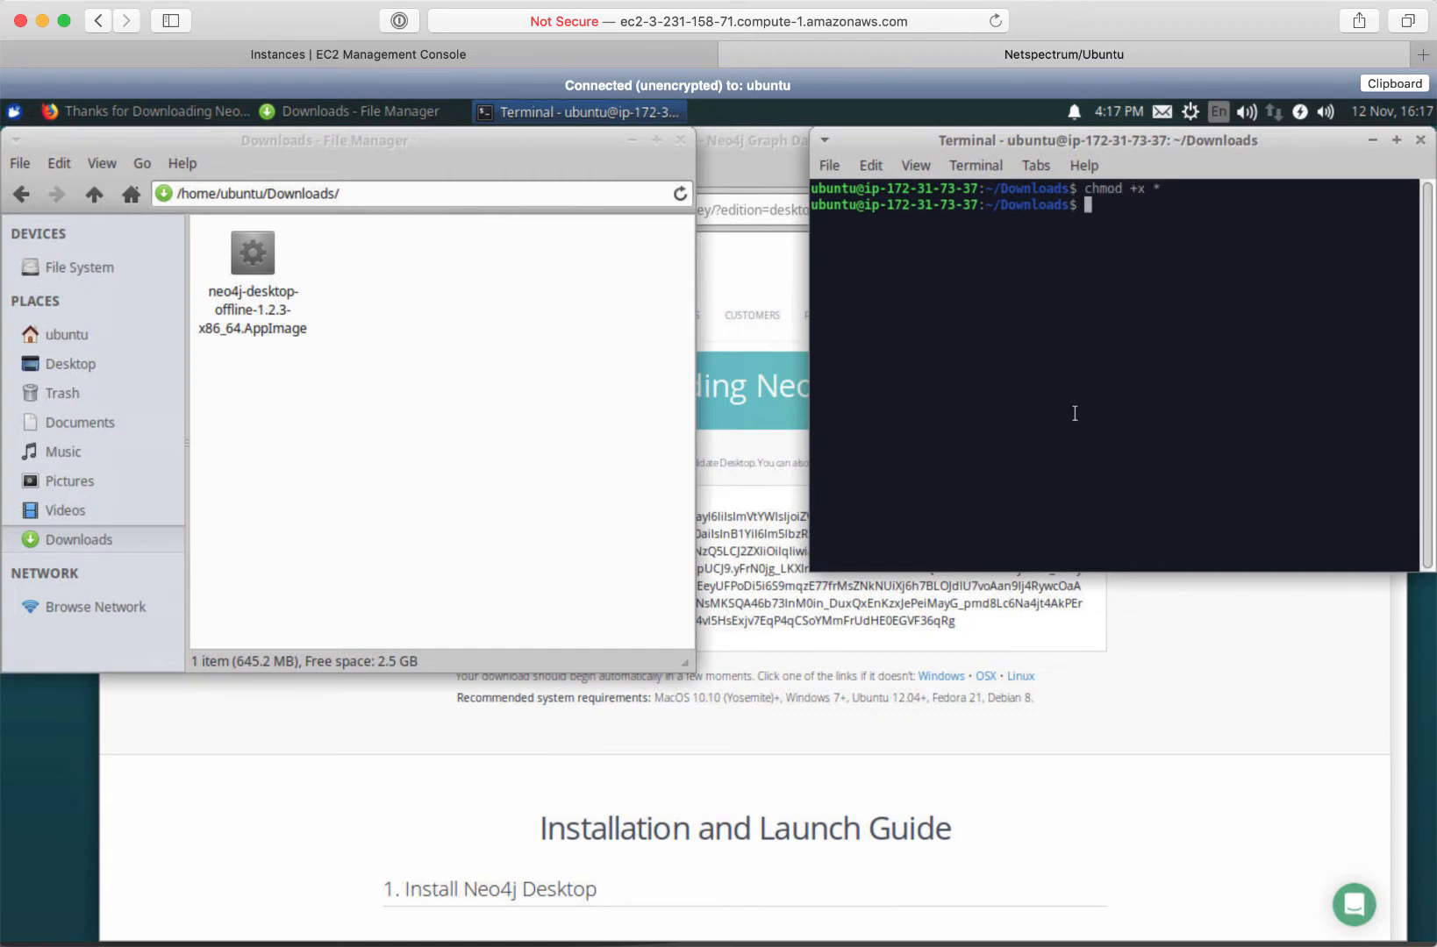
{"action": "left_click", "coordinate": [1420, 139]}
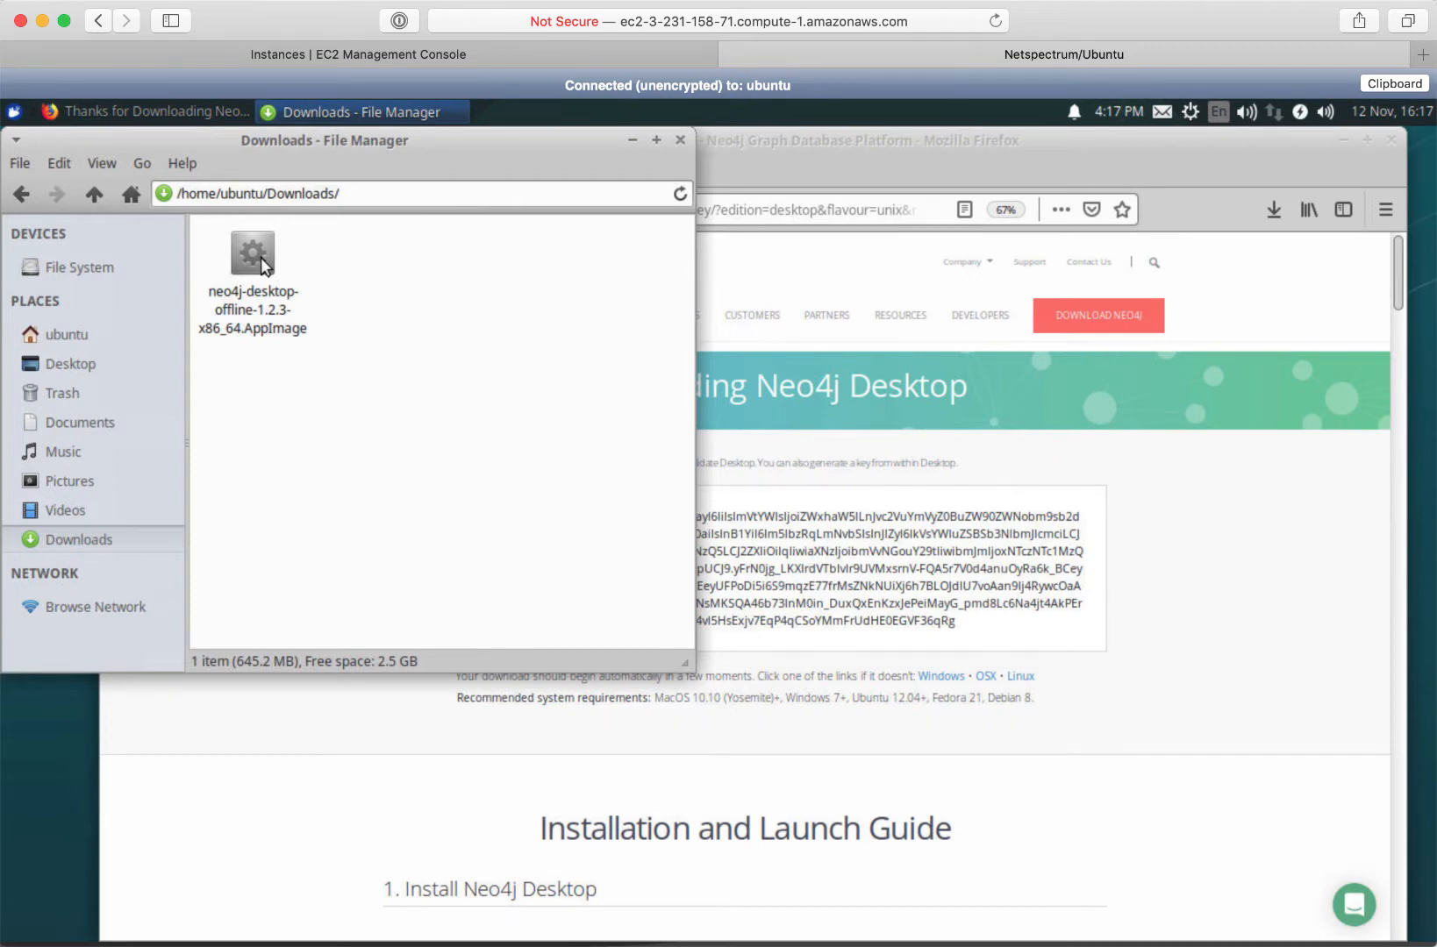
Launch the AppImage, accept the licence, and submit the pasted activation key
{"action": "left_click", "coordinate": [261, 257]}
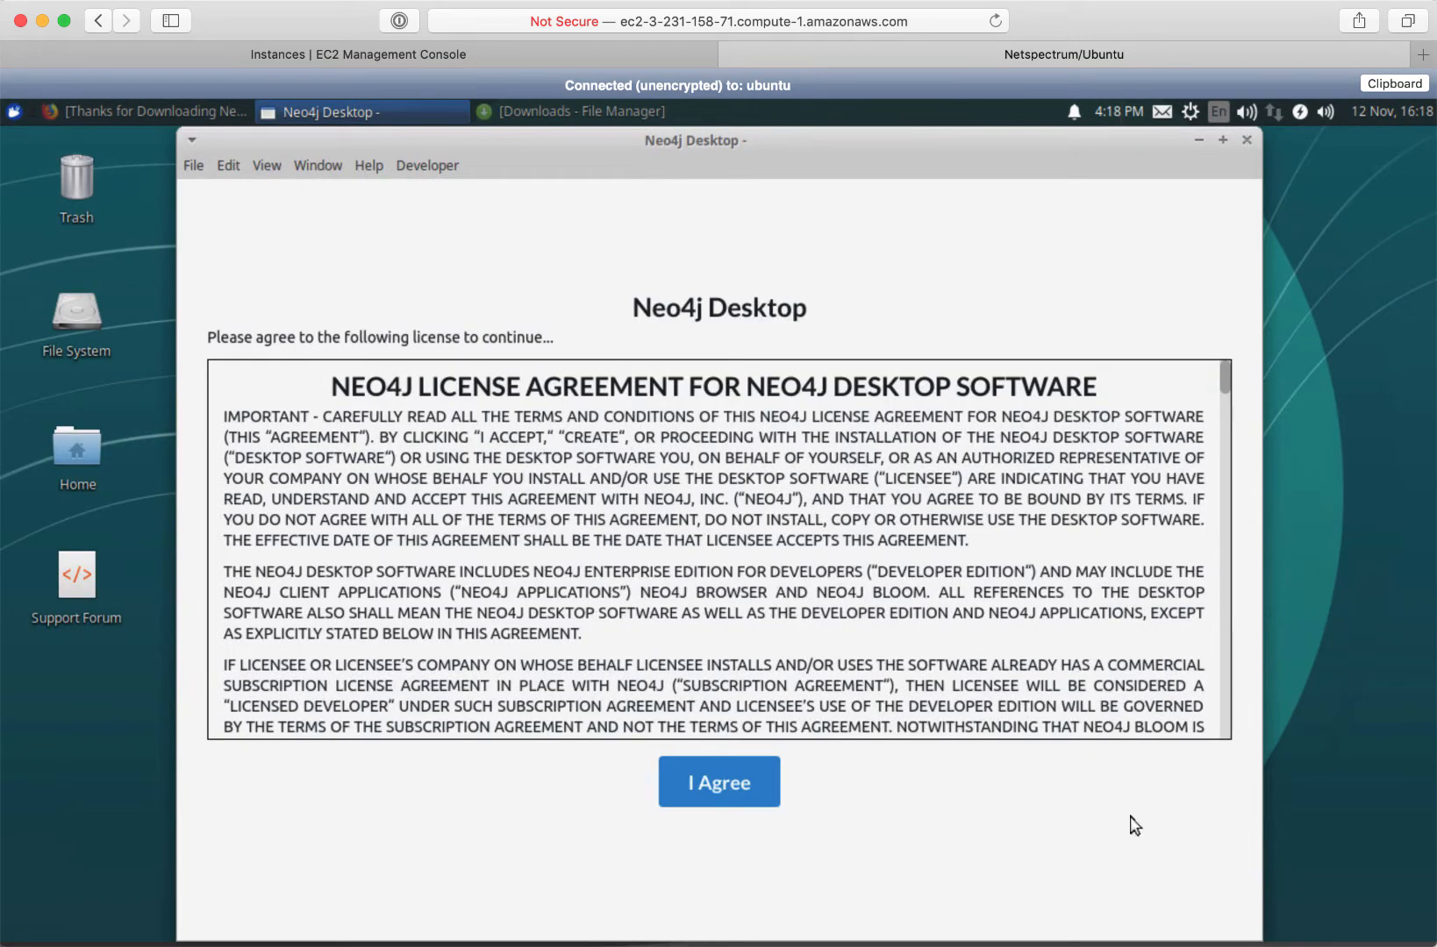
{"action": "left_click", "coordinate": [728, 785]}
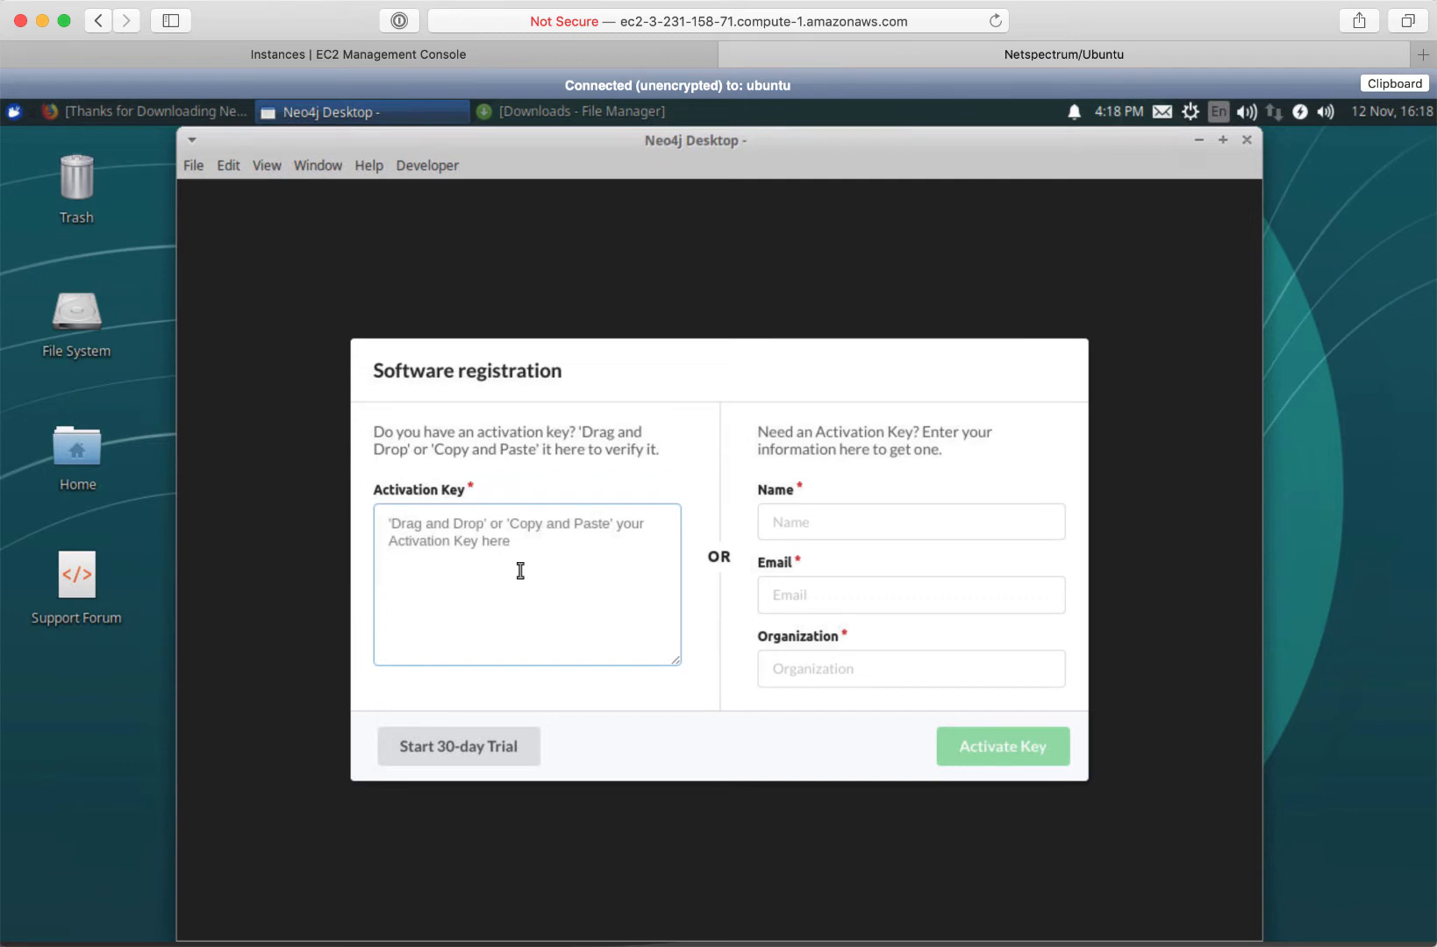
{"action": "right_click", "coordinate": [519, 571]}
{"action": "left_click", "coordinate": [552, 614]}
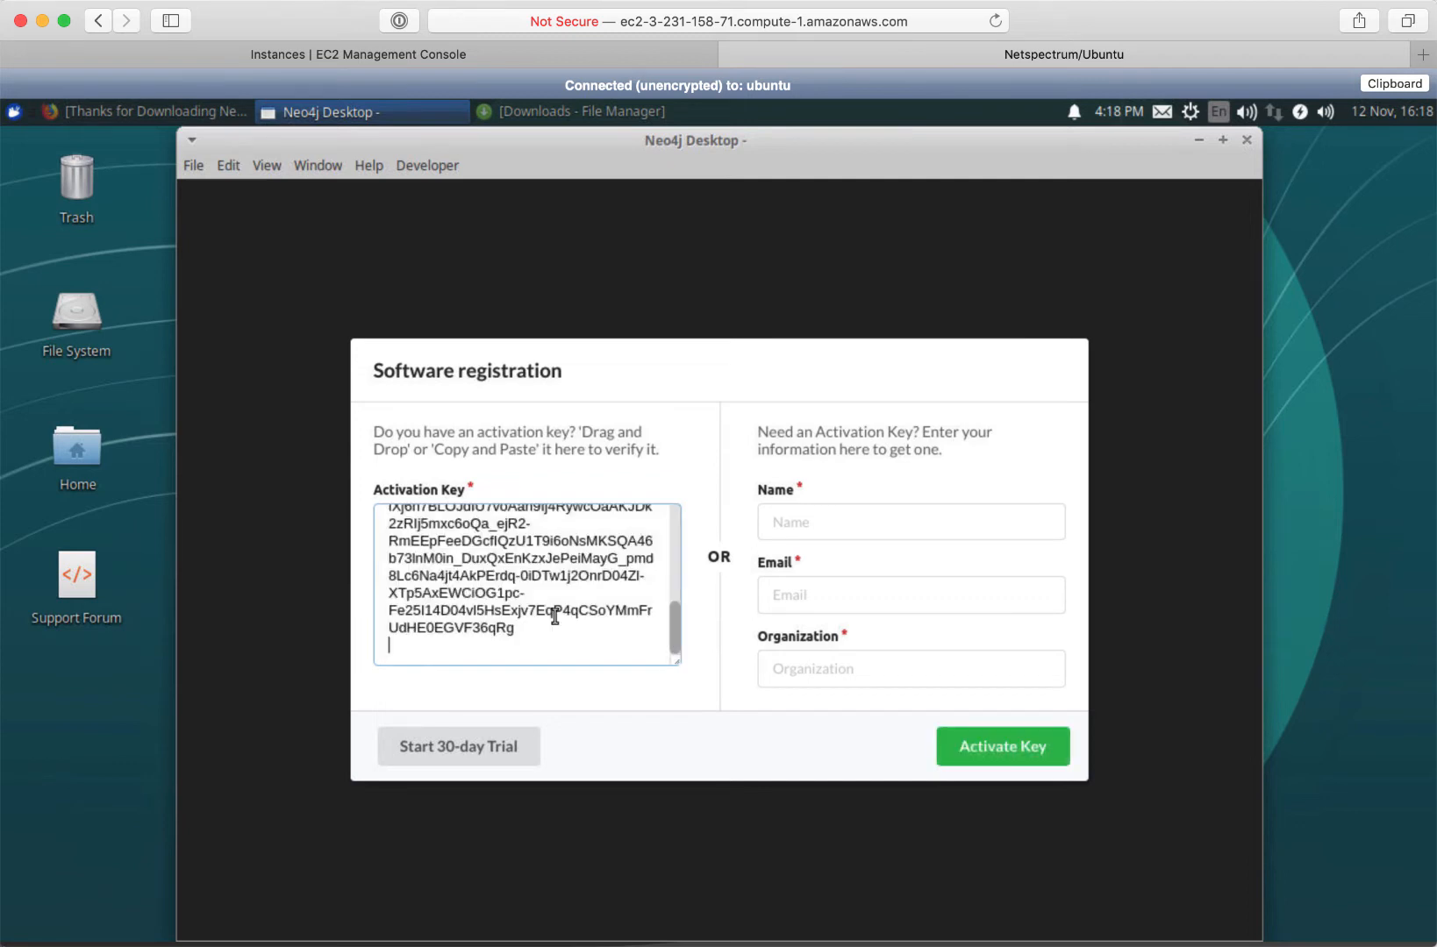
{"action": "left_click", "coordinate": [1008, 754]}
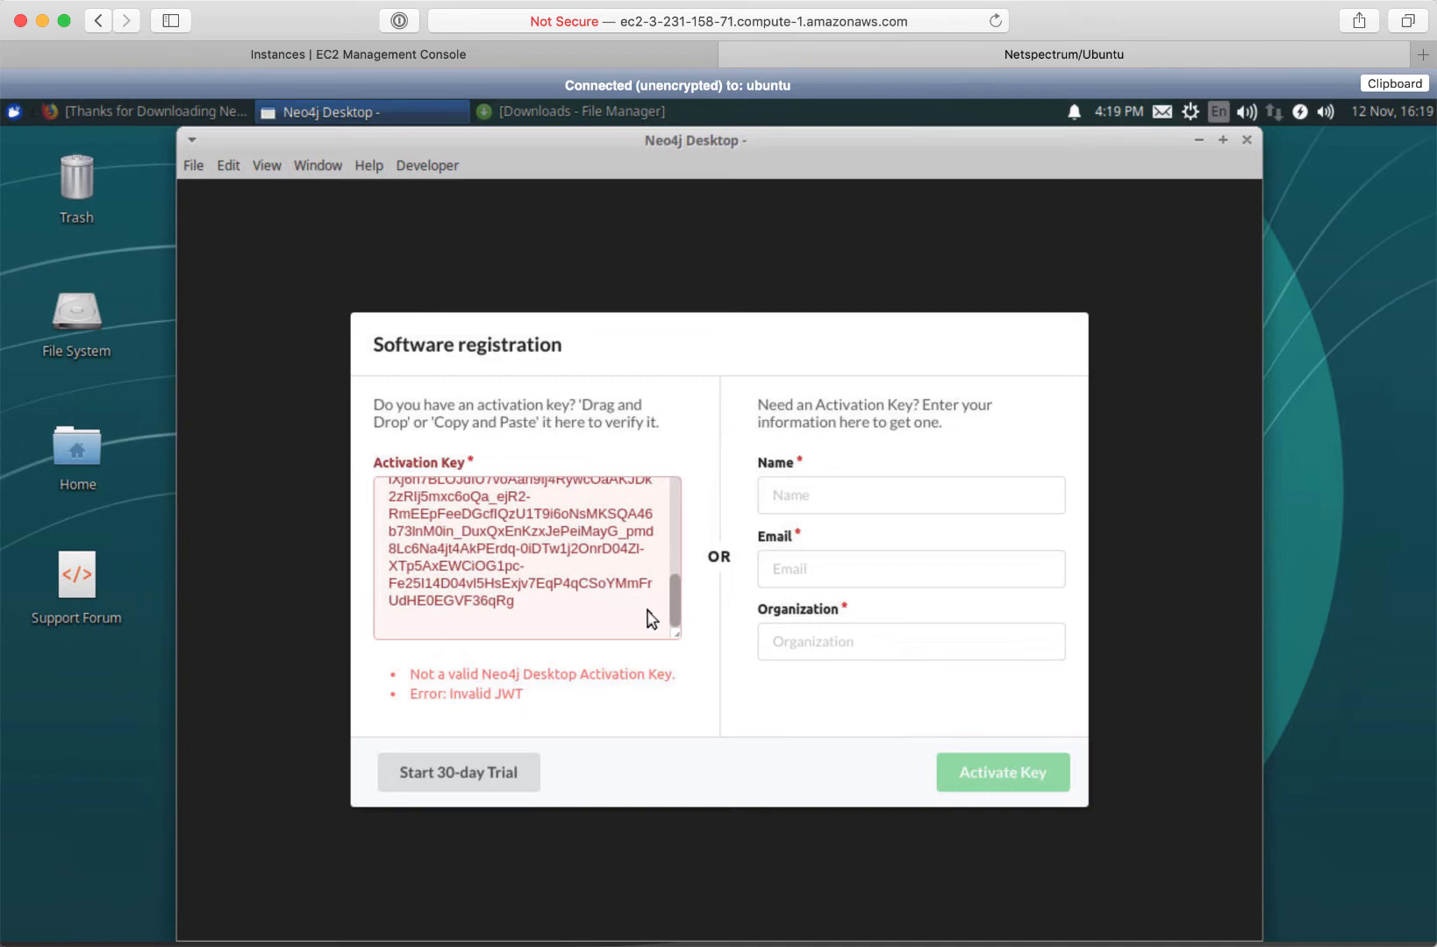
Clear the rejected activation key from the Activation Key box
{"action": "scroll", "coordinate": [548, 604], "scroll_direction": "up", "scroll_amount": 5}
{"action": "scroll", "coordinate": [614, 562], "scroll_direction": "down", "scroll_amount": 10}
{"action": "key", "text": "ctrl+a"}
{"action": "key", "text": "BackSpace"}
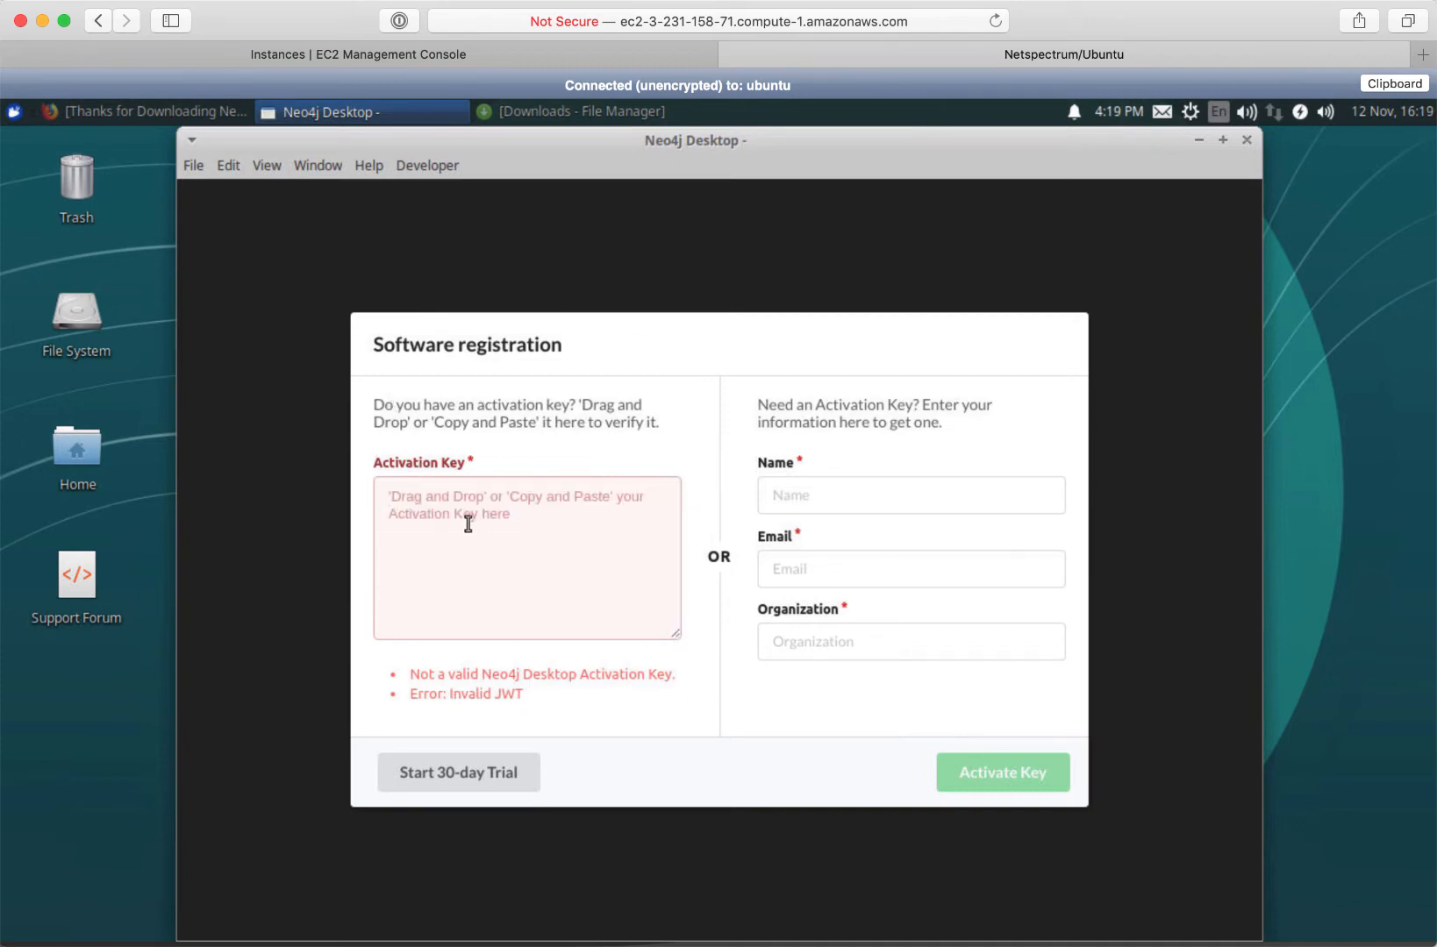
Register by e-mail with the user's full name, e-mail address and organization Neo4j
{"action": "left_click", "coordinate": [818, 496]}
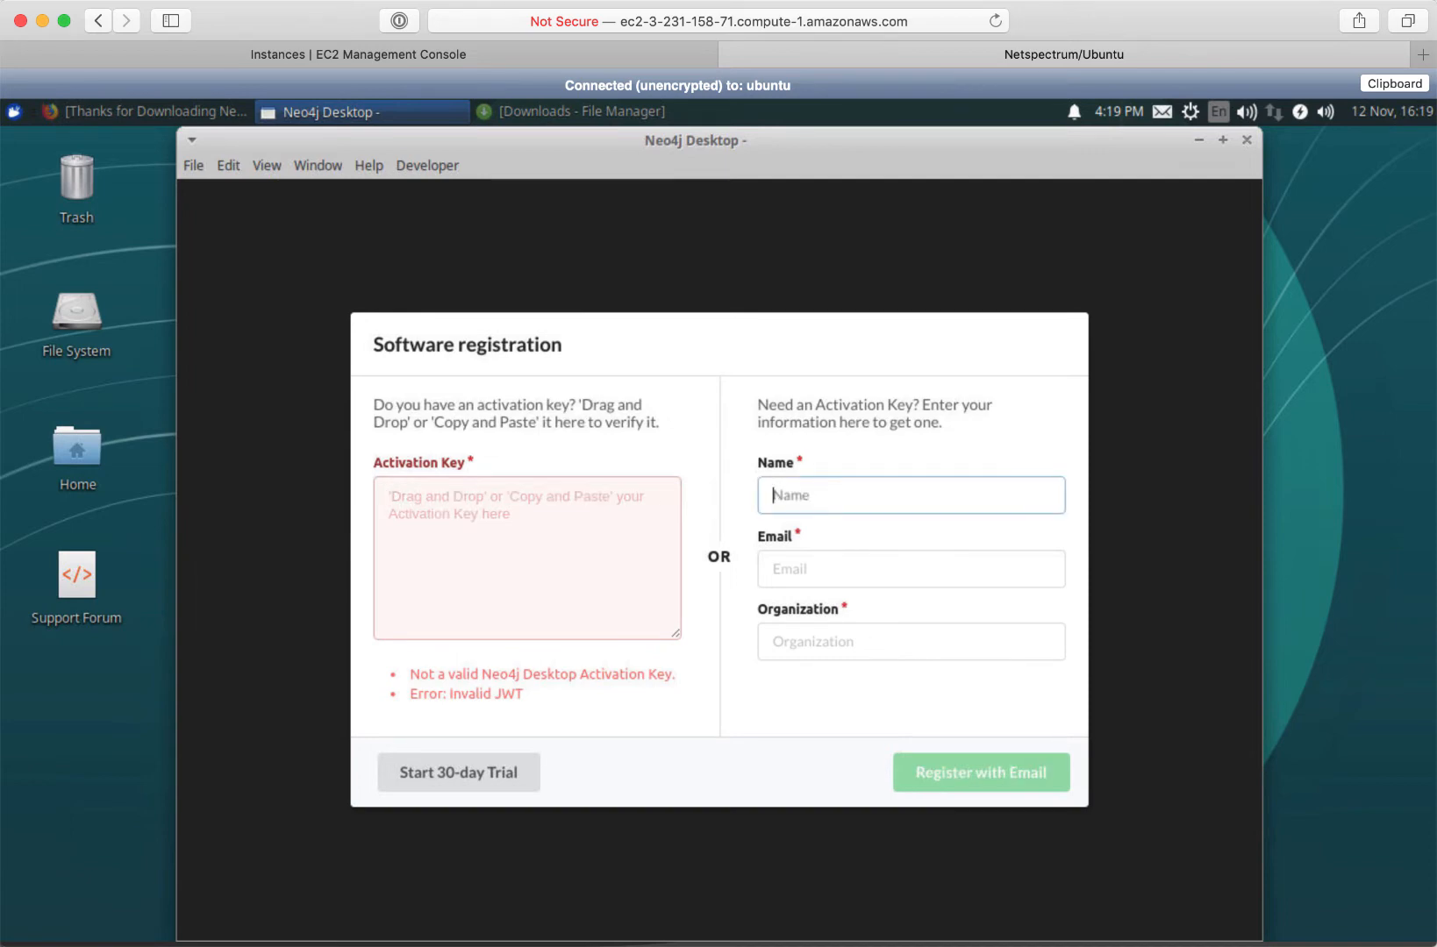
{"action": "left_click", "coordinate": [772, 568]}
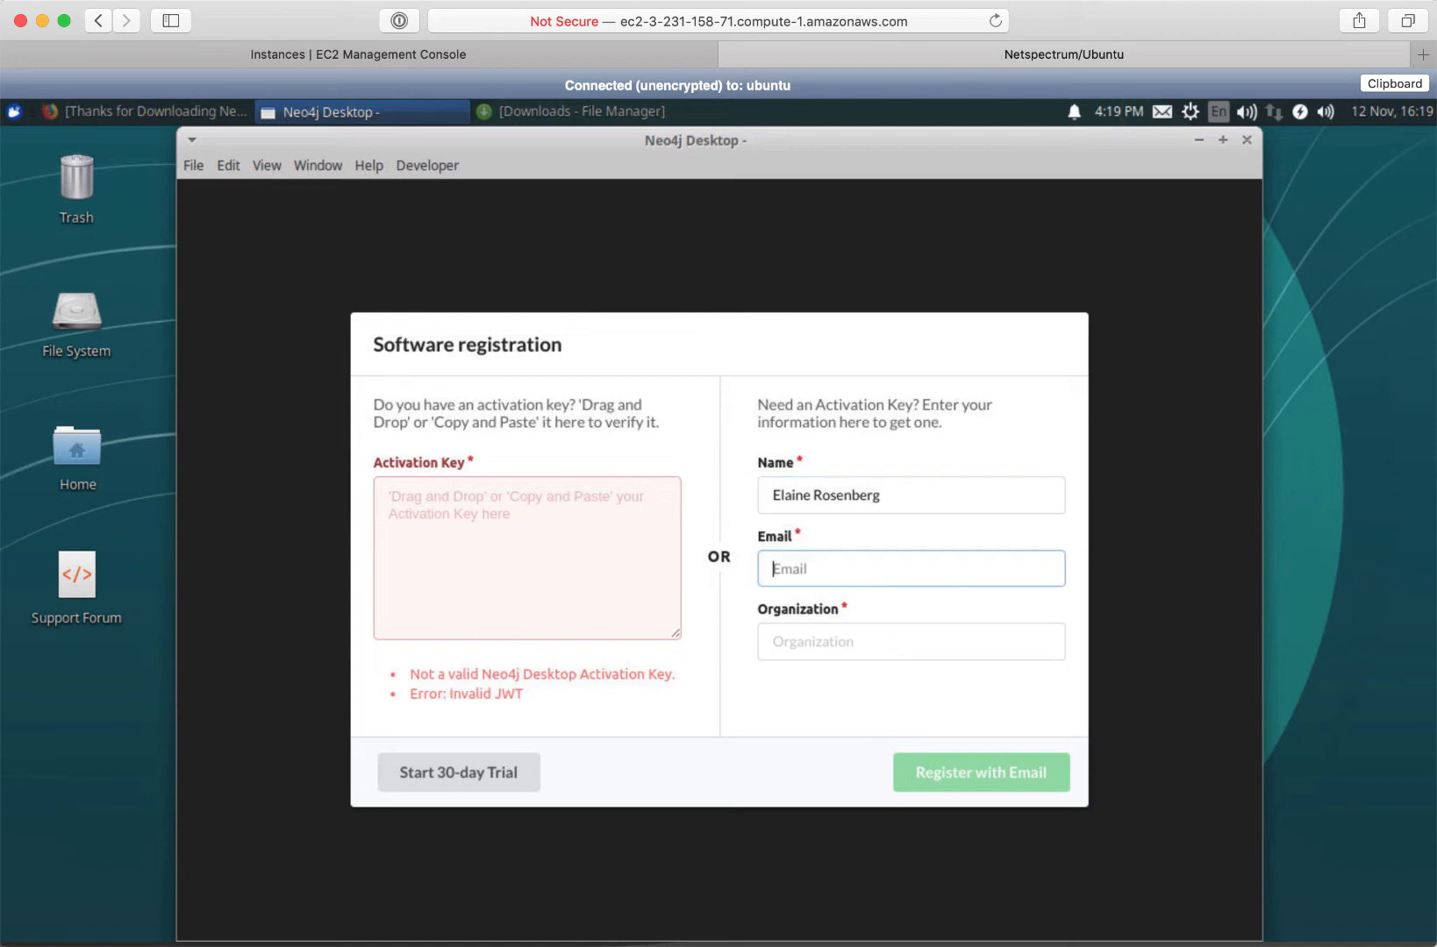
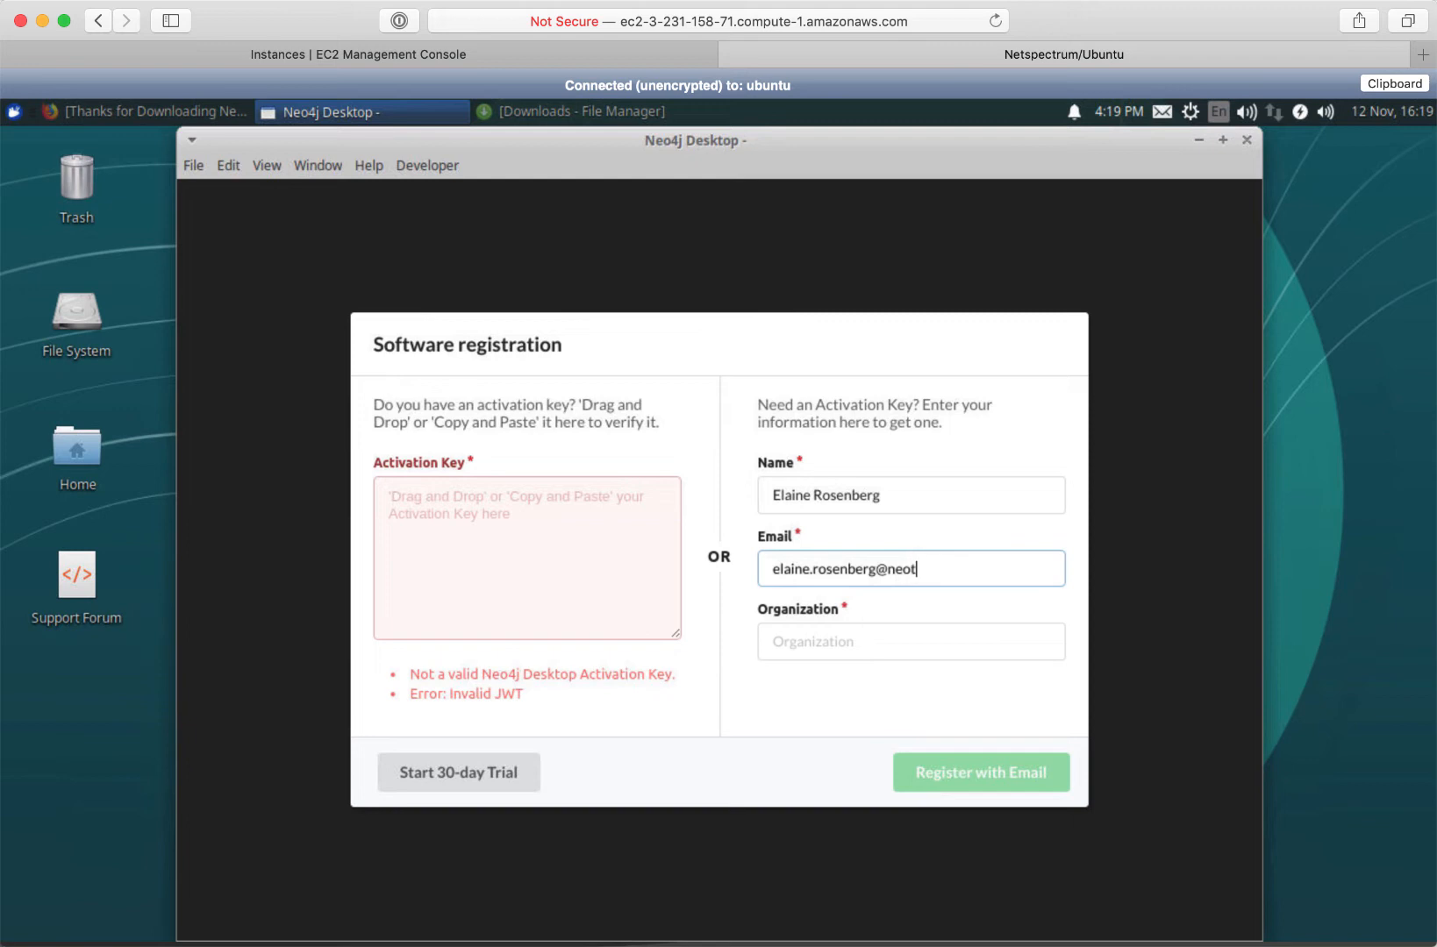
{"action": "left_click", "coordinate": [849, 643]}
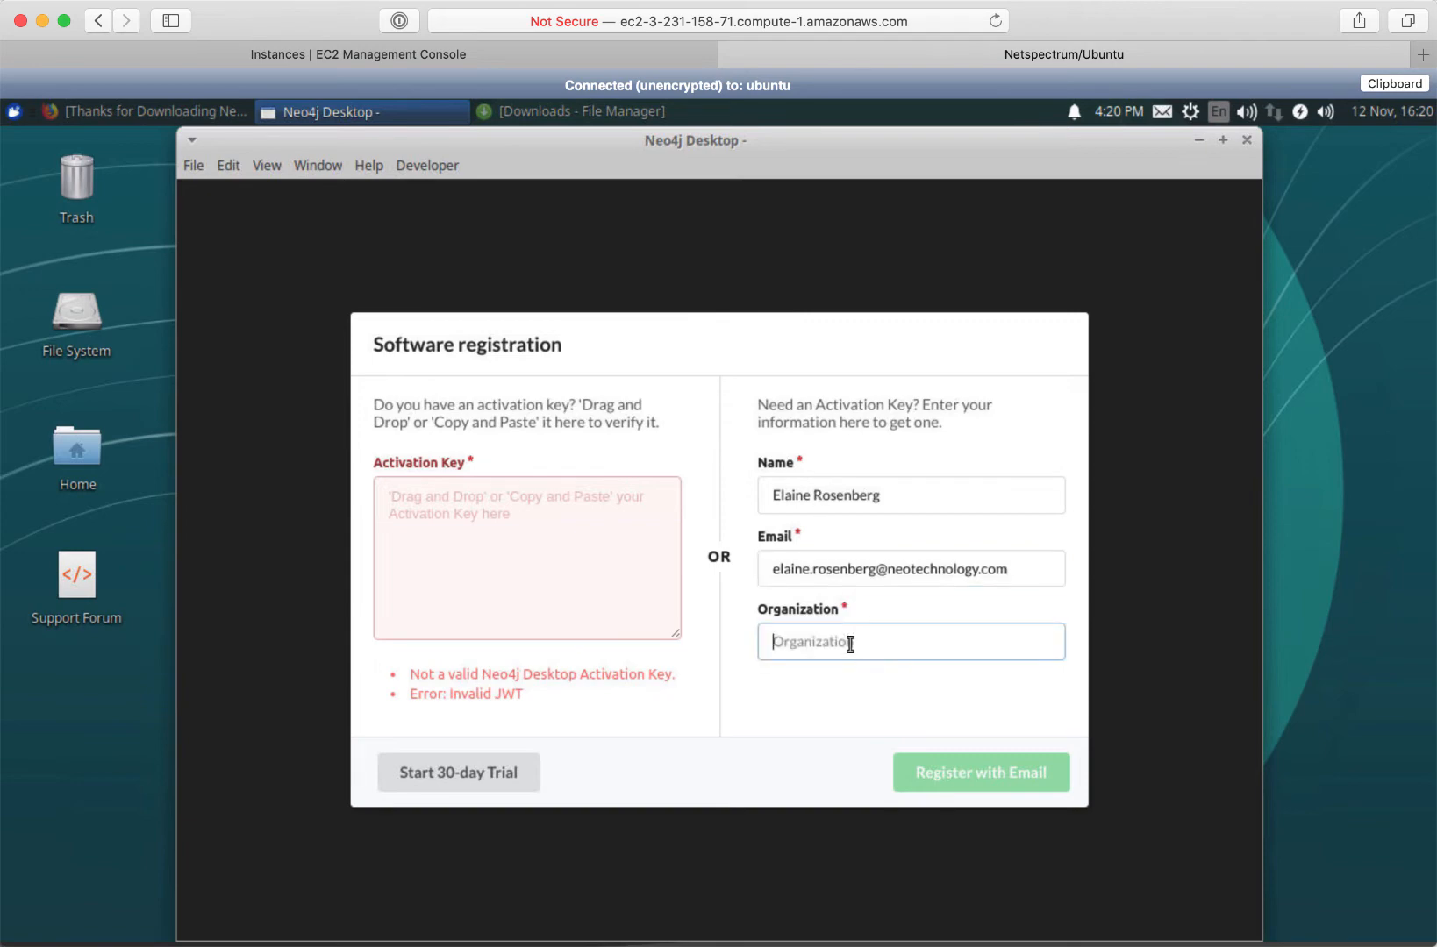
{"action": "type", "text": "Neo4j"}
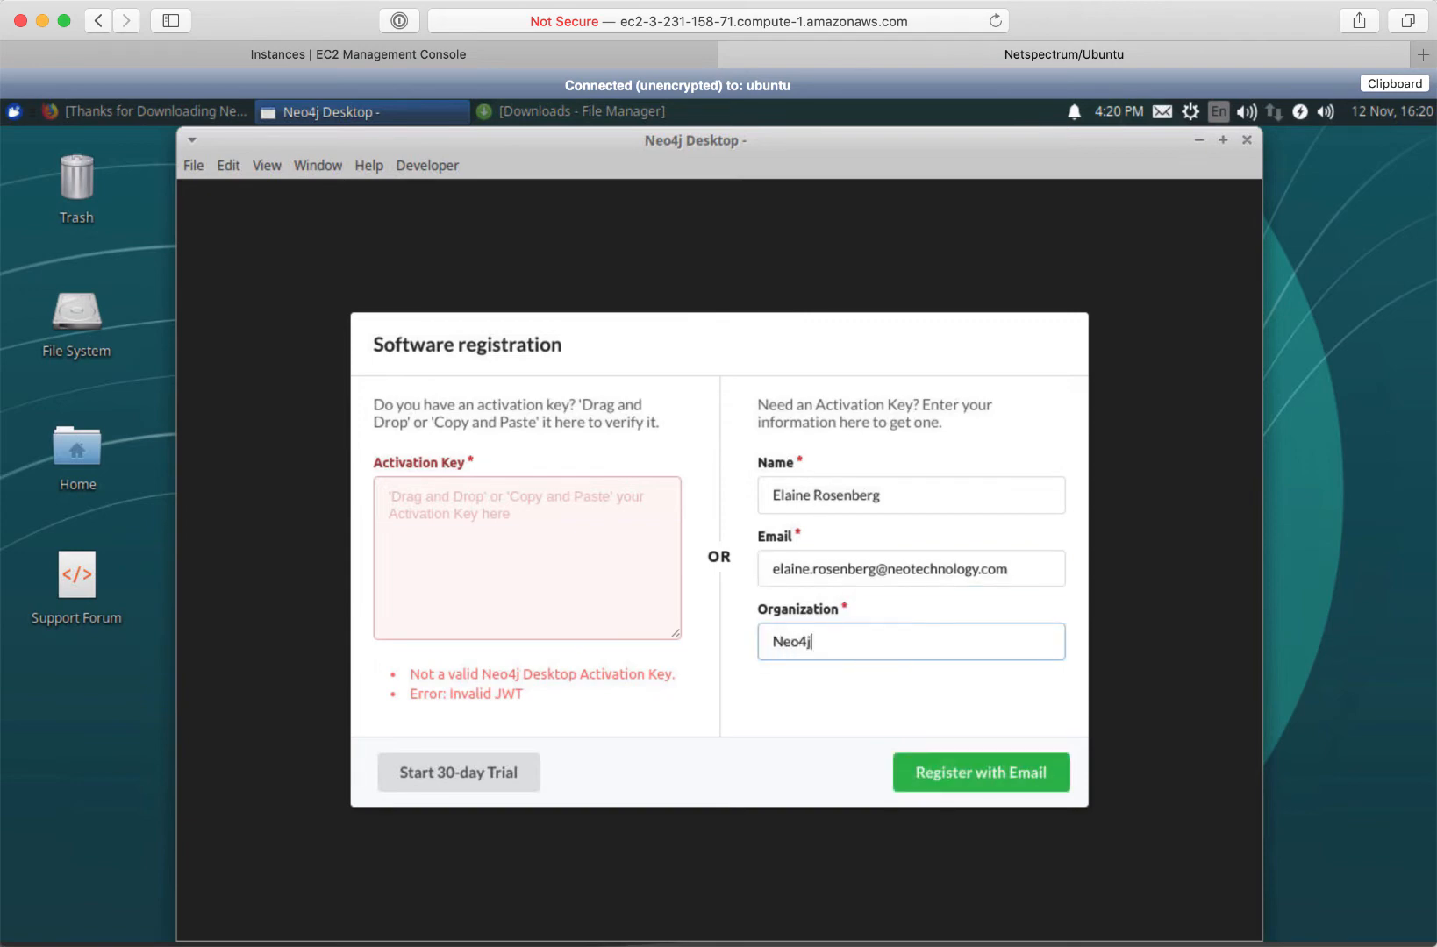
{"action": "left_click", "coordinate": [976, 776]}
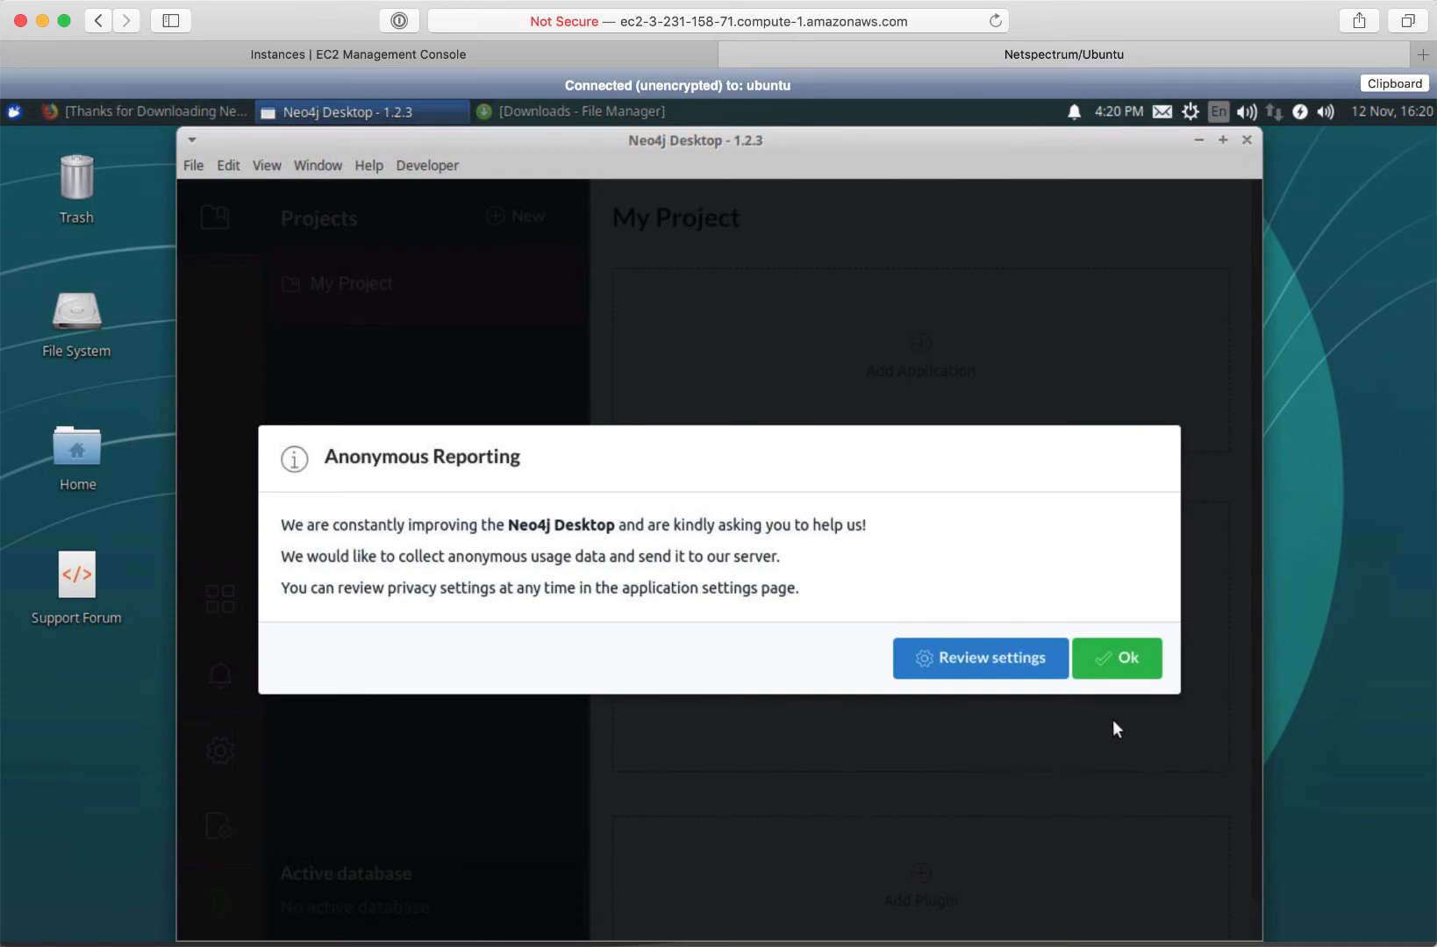
Dismiss the Anonymous Reporting notice and the Updated Graph Apps popup
{"action": "left_click", "coordinate": [1126, 665]}
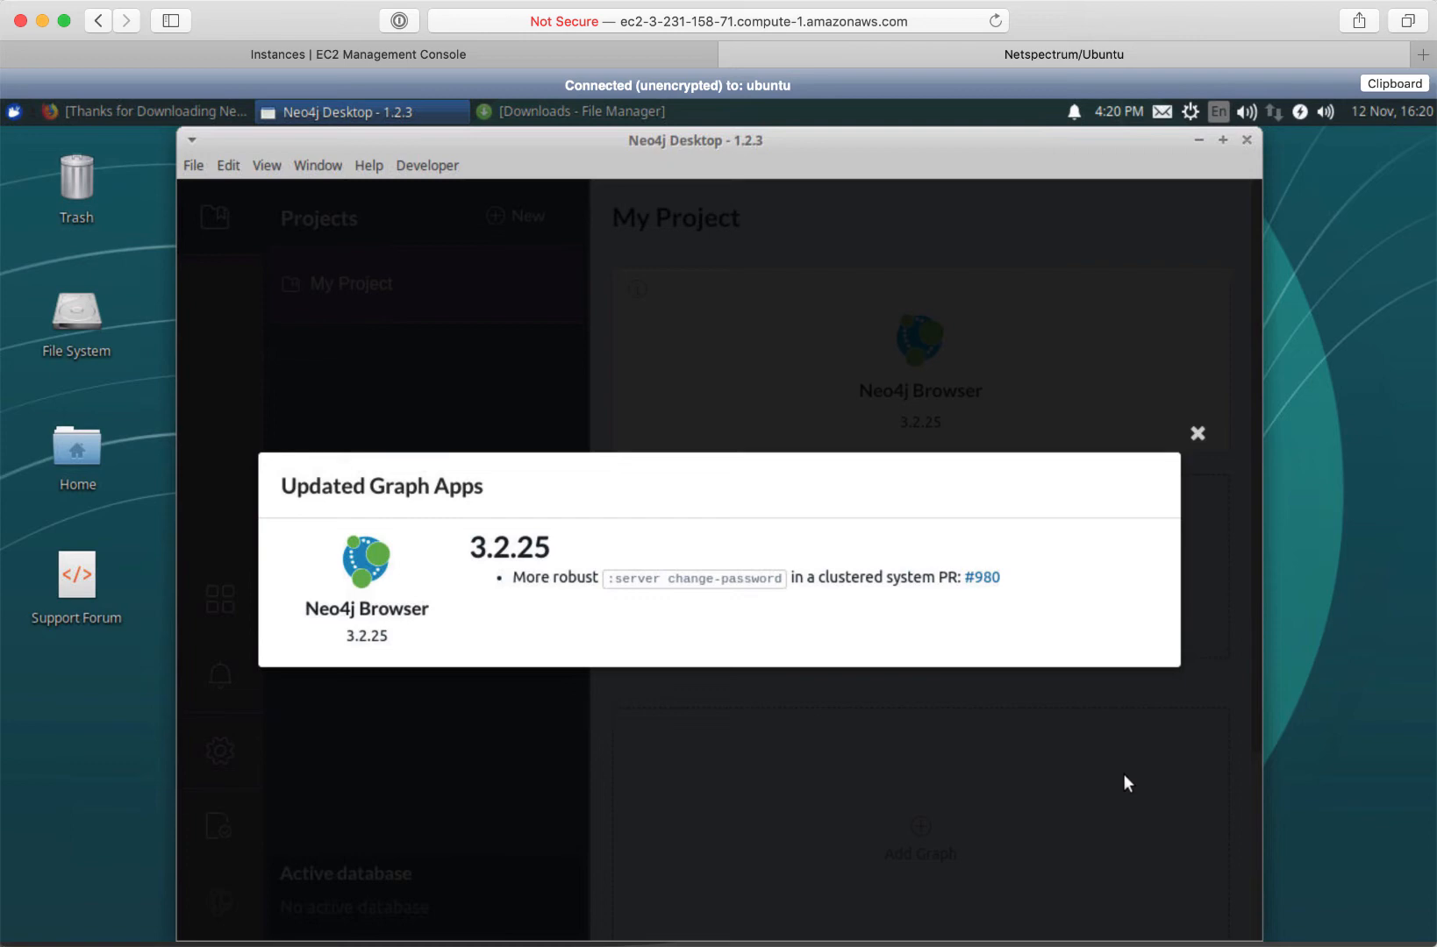
{"action": "left_click", "coordinate": [1199, 434]}
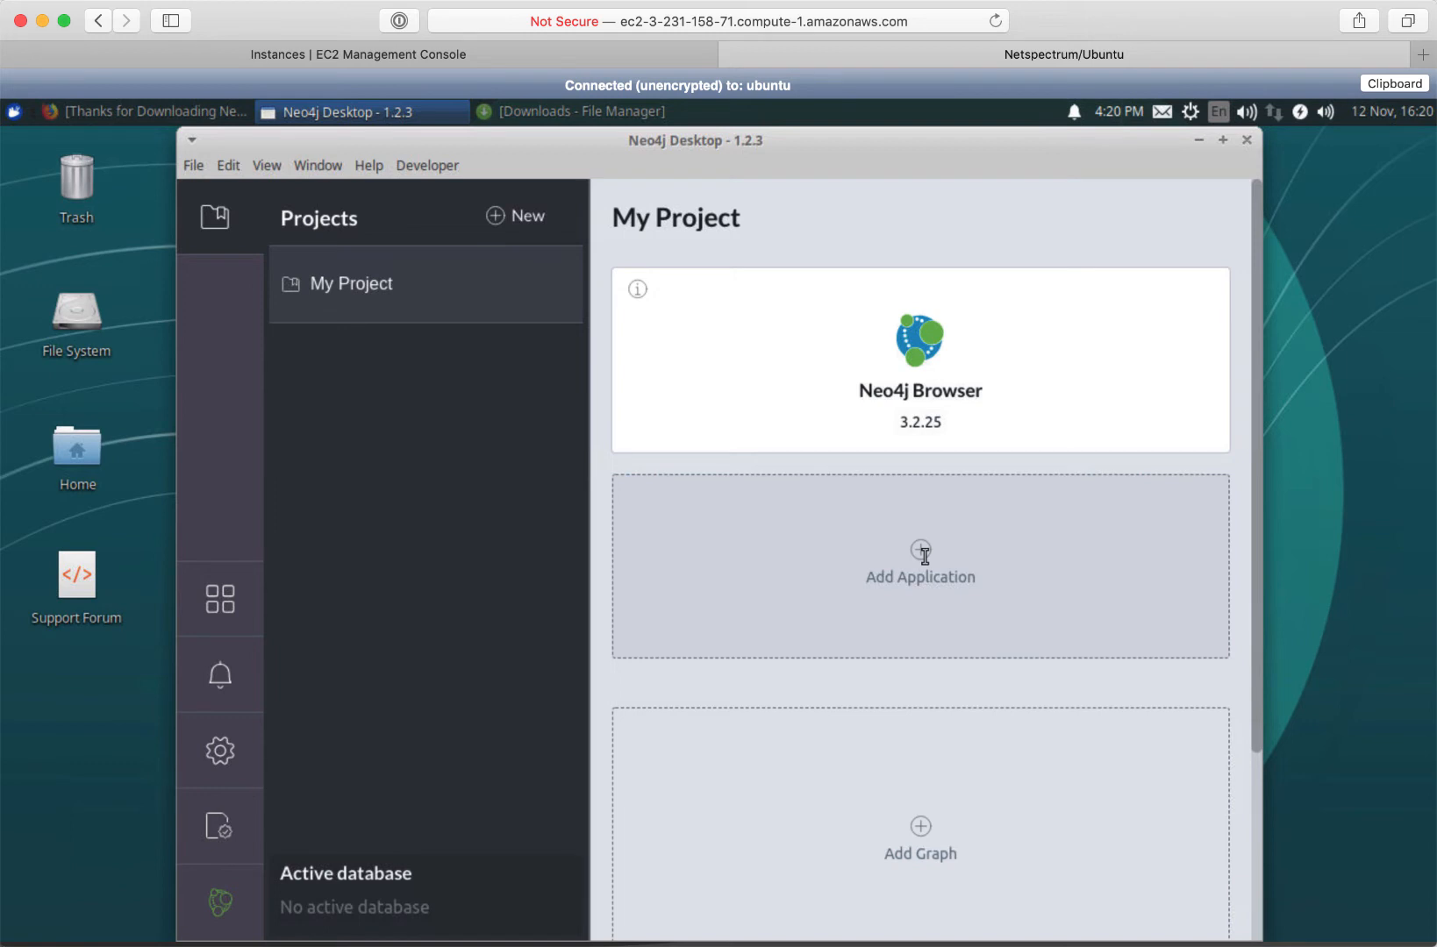
{"action": "left_click", "coordinate": [924, 557]}
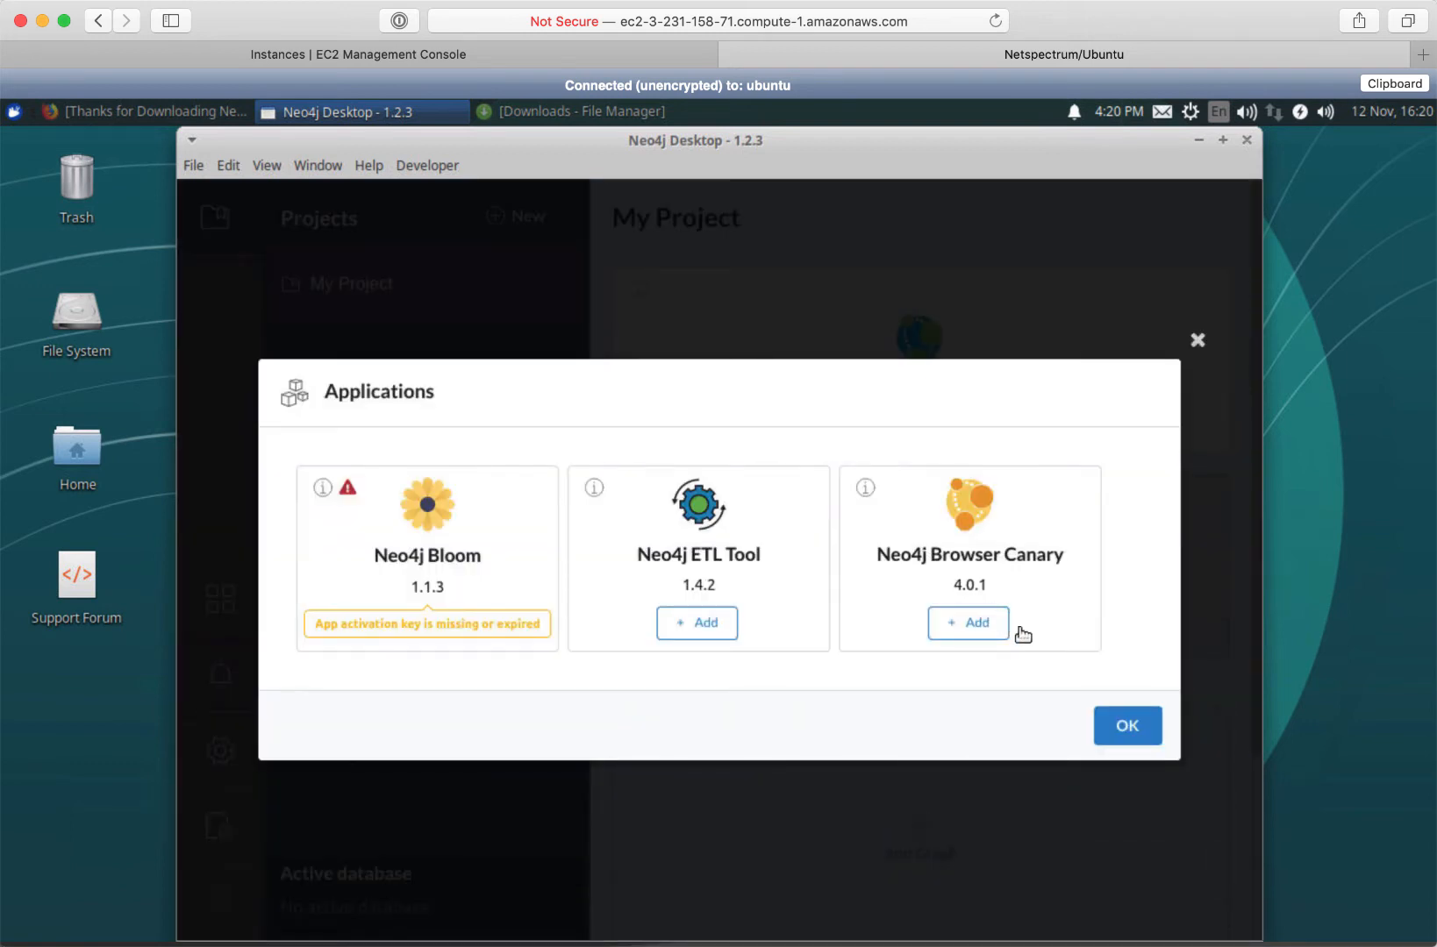
{"action": "left_click", "coordinate": [1118, 724]}
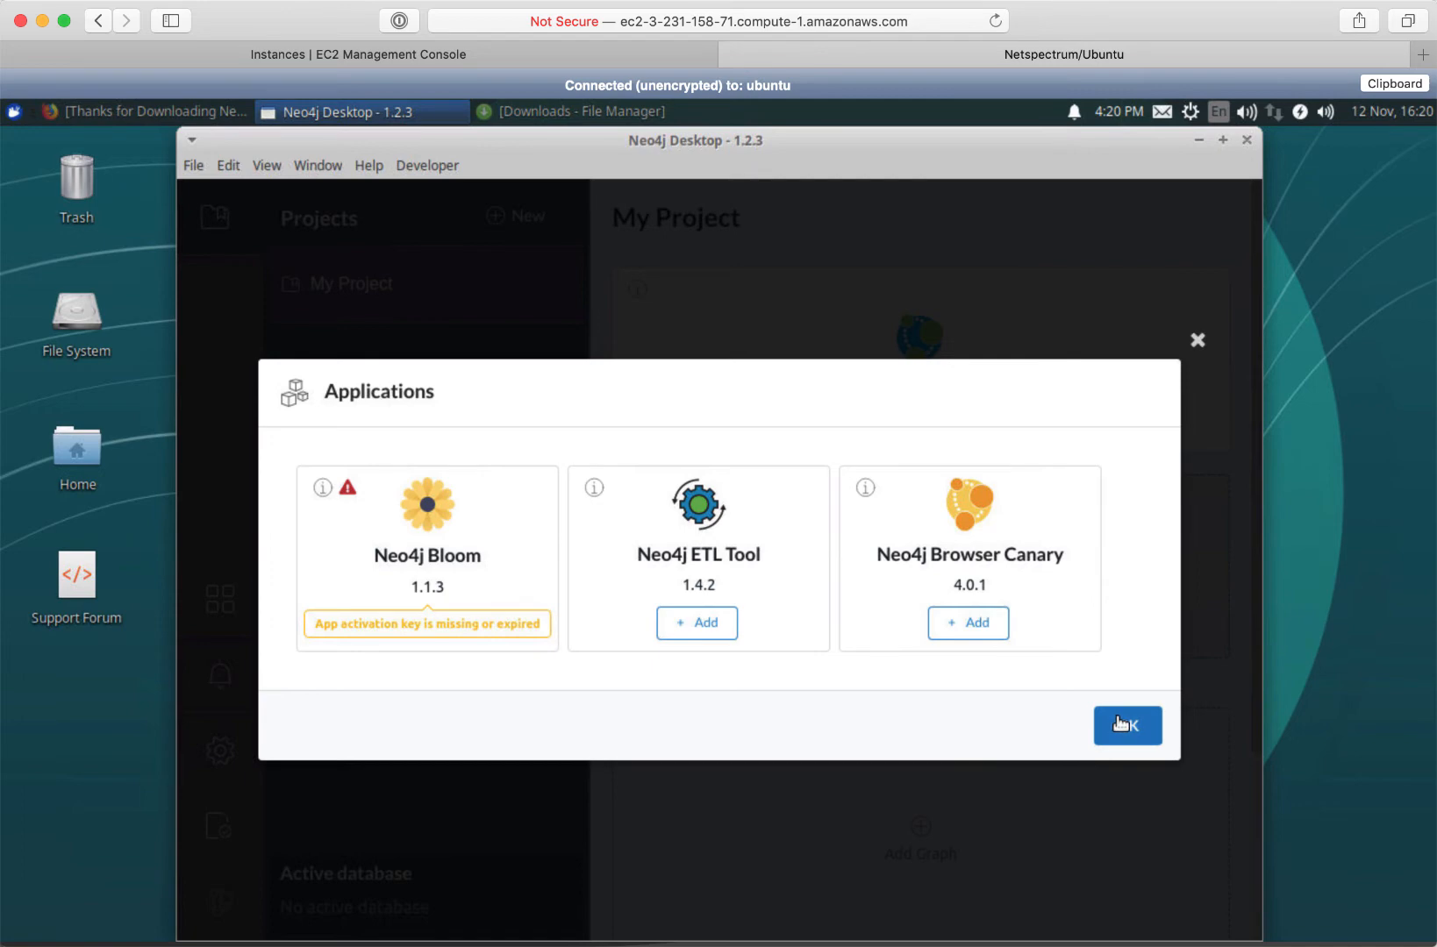
{"action": "left_click", "coordinate": [1119, 723]}
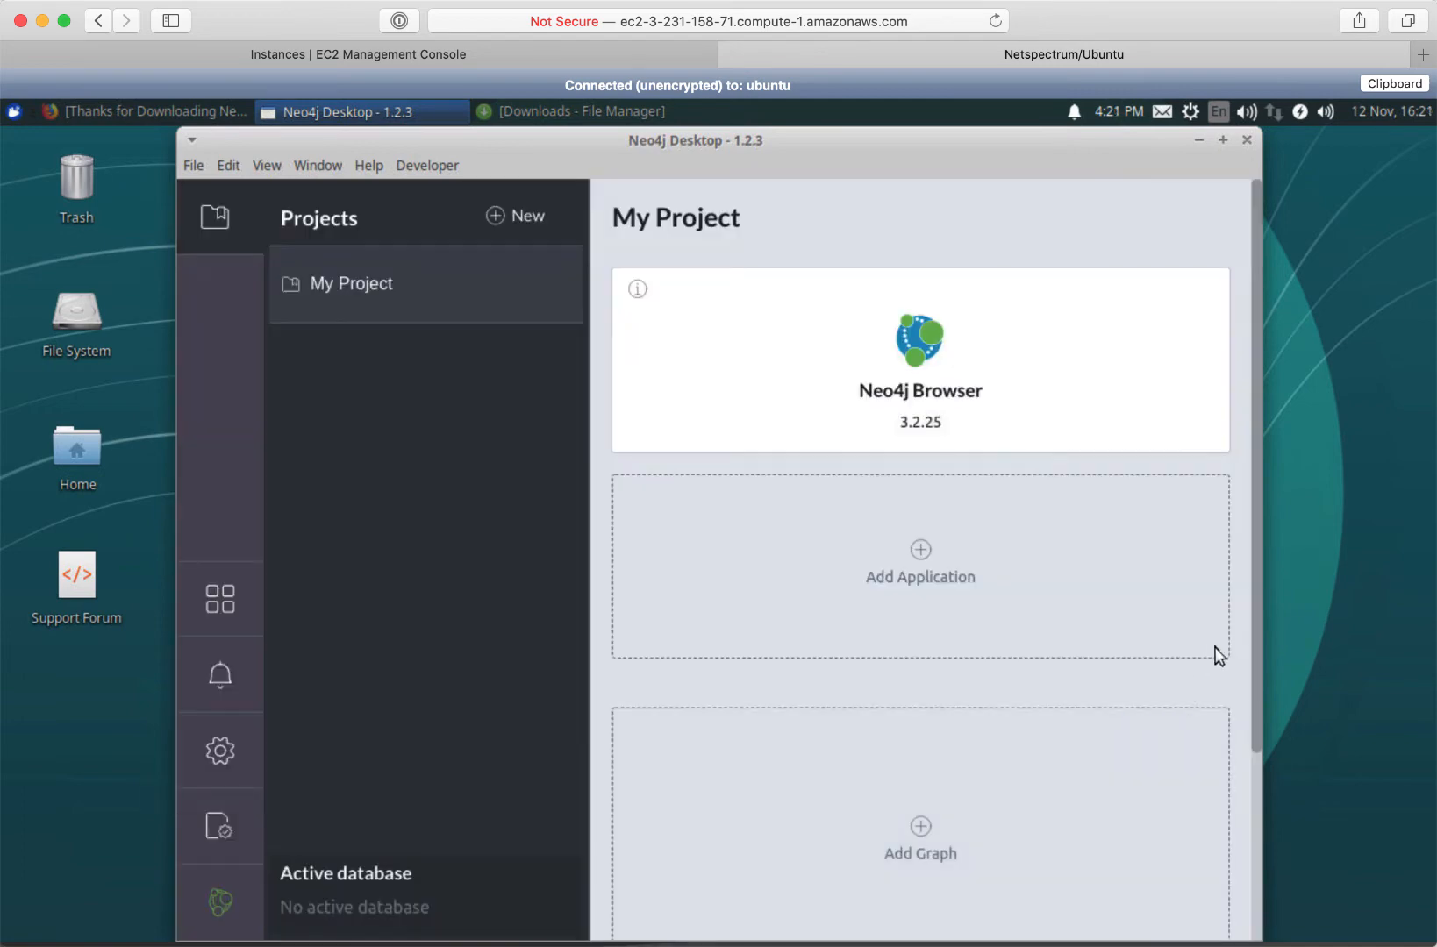
{"action": "left_click_drag", "start_coordinate": [1254, 649], "coordinate": [1261, 899]}
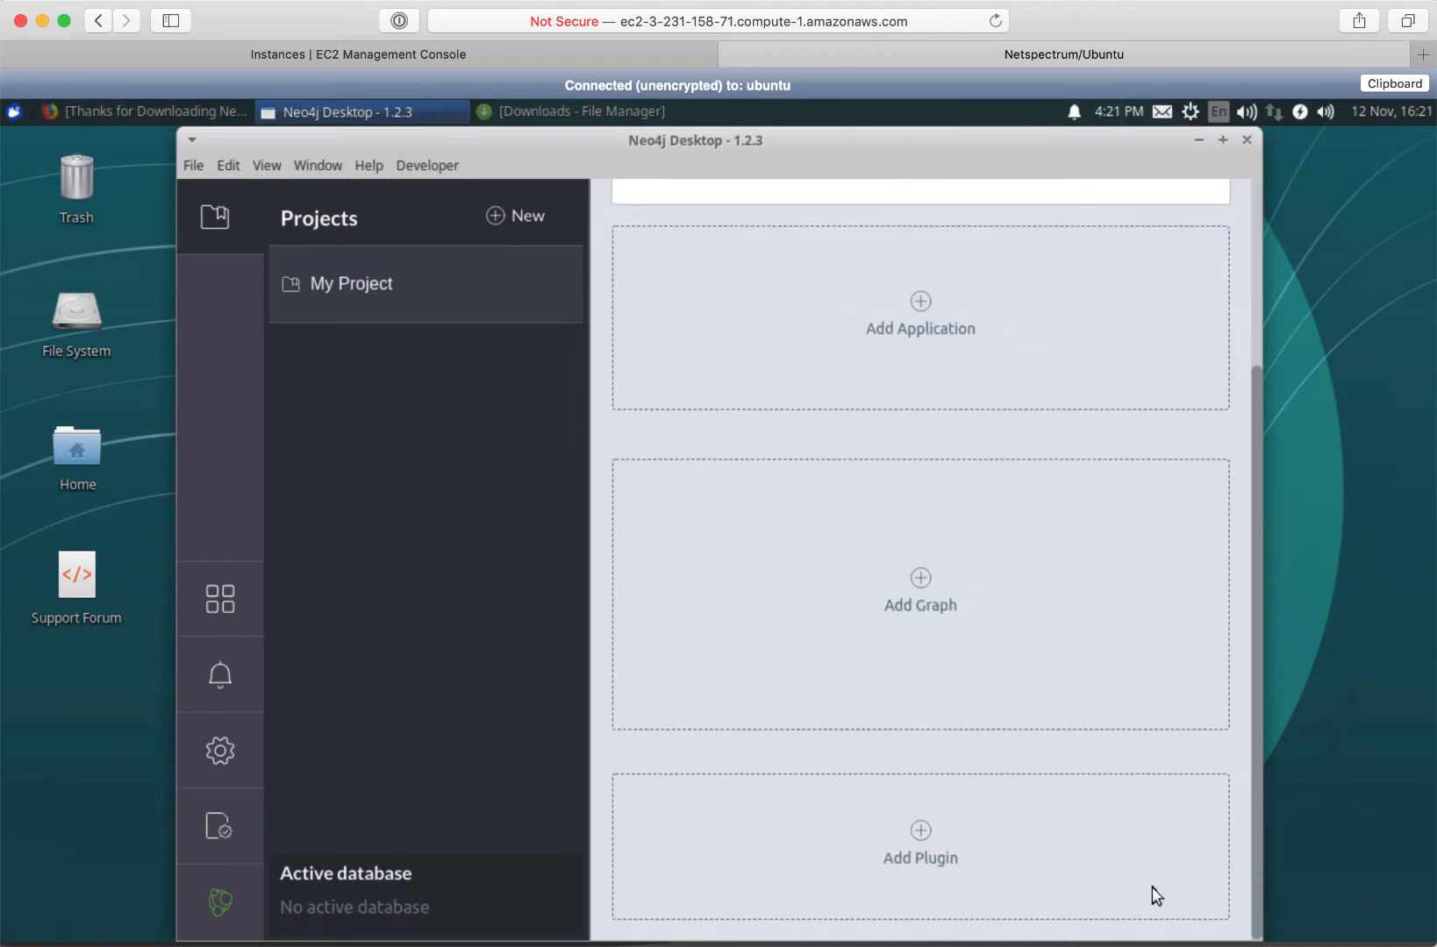
{"action": "scroll", "coordinate": [984, 873], "scroll_direction": "up", "scroll_amount": 2}
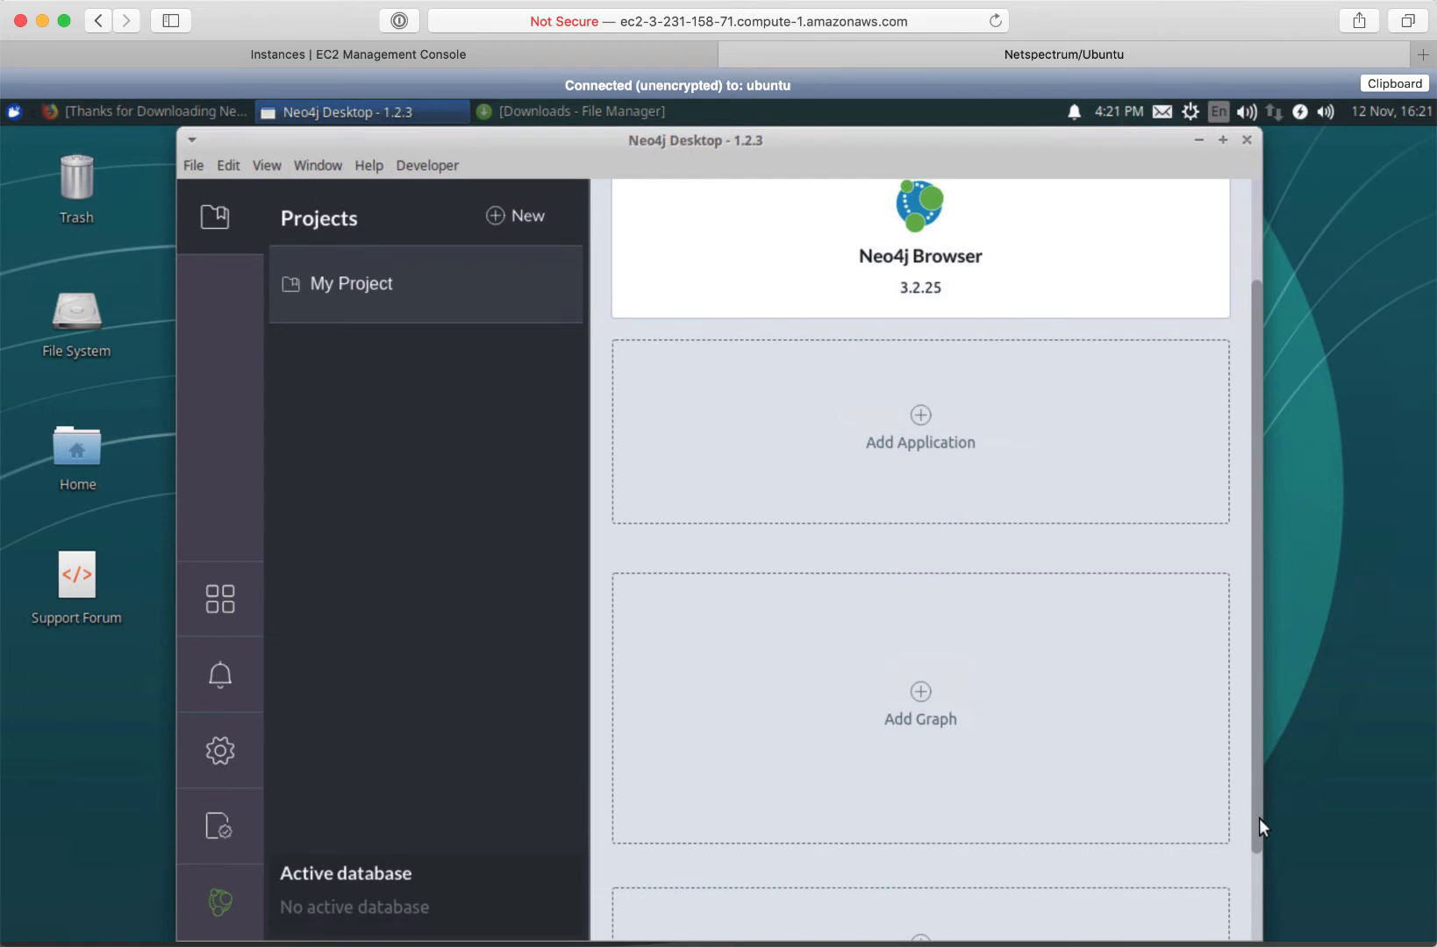
{"action": "left_click_drag", "start_coordinate": [1259, 819], "coordinate": [1253, 942]}
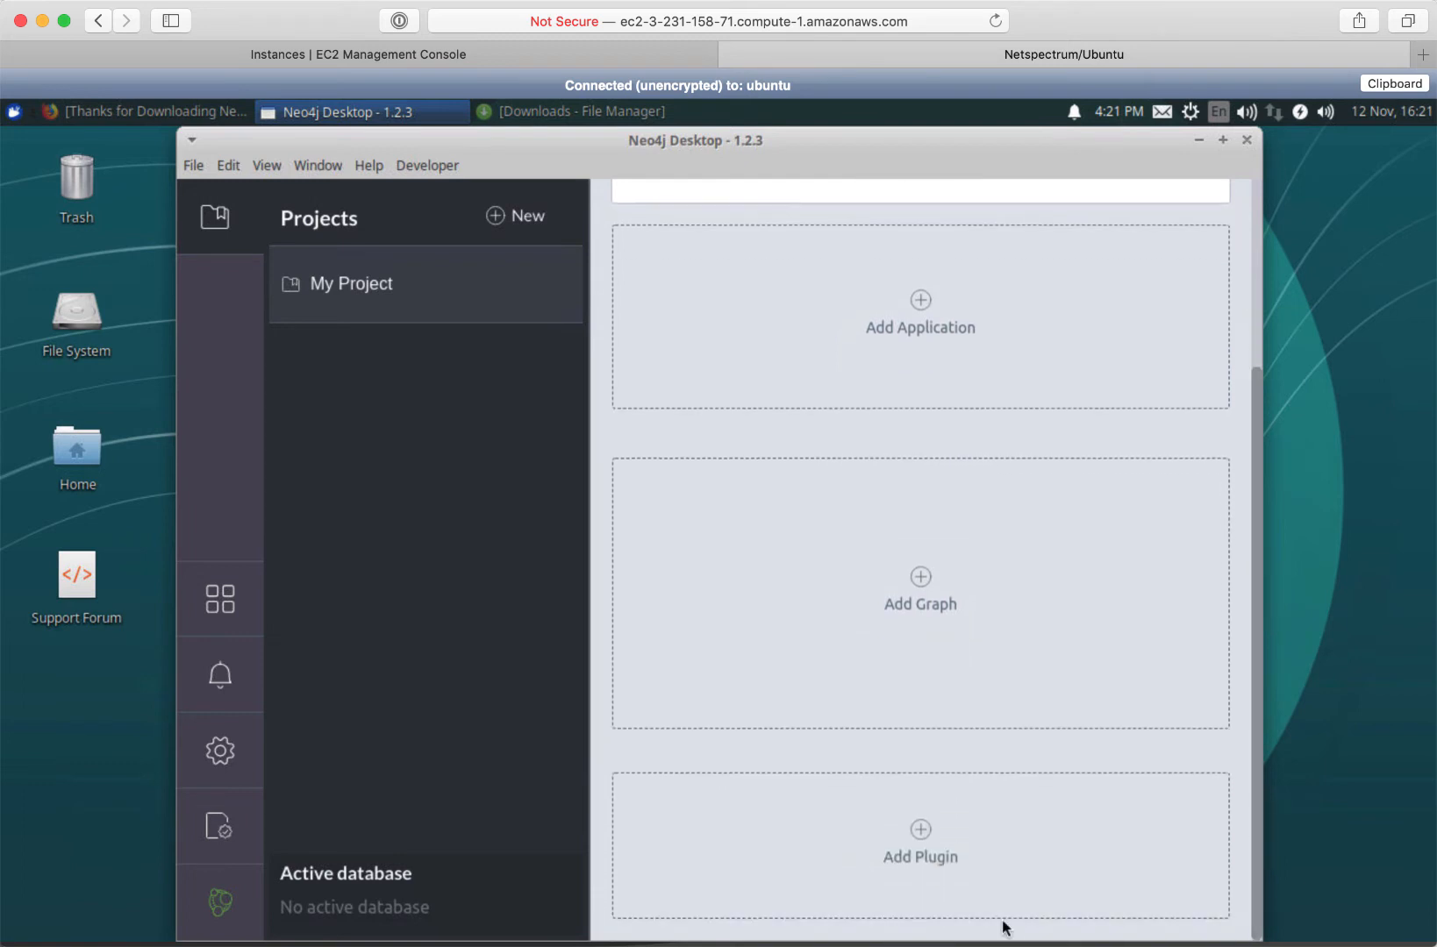
{"action": "left_click", "coordinate": [922, 842]}
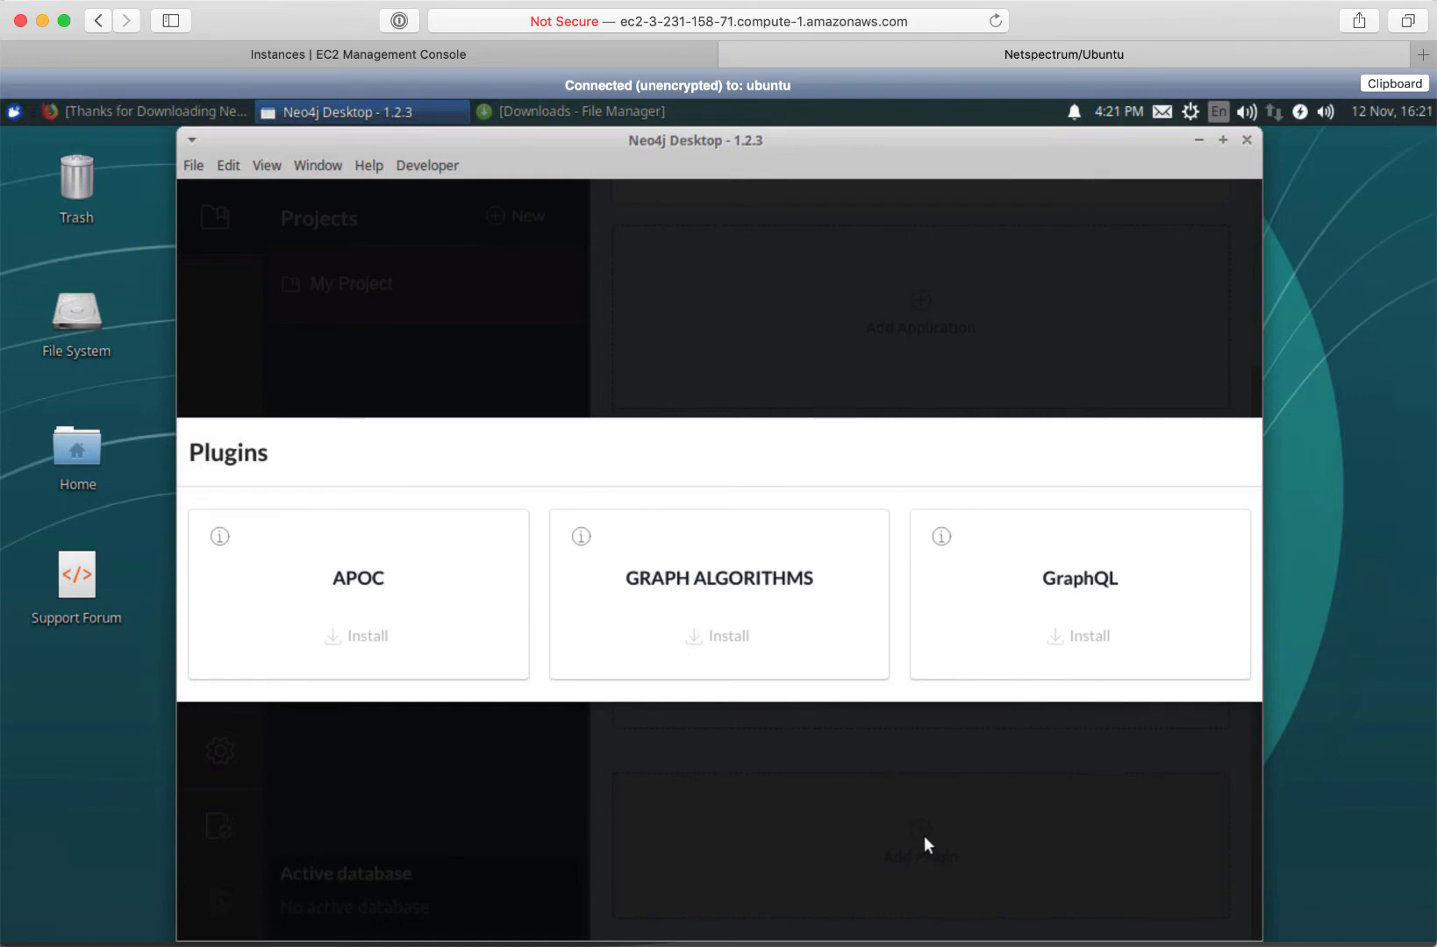
{"action": "left_click", "coordinate": [924, 839]}
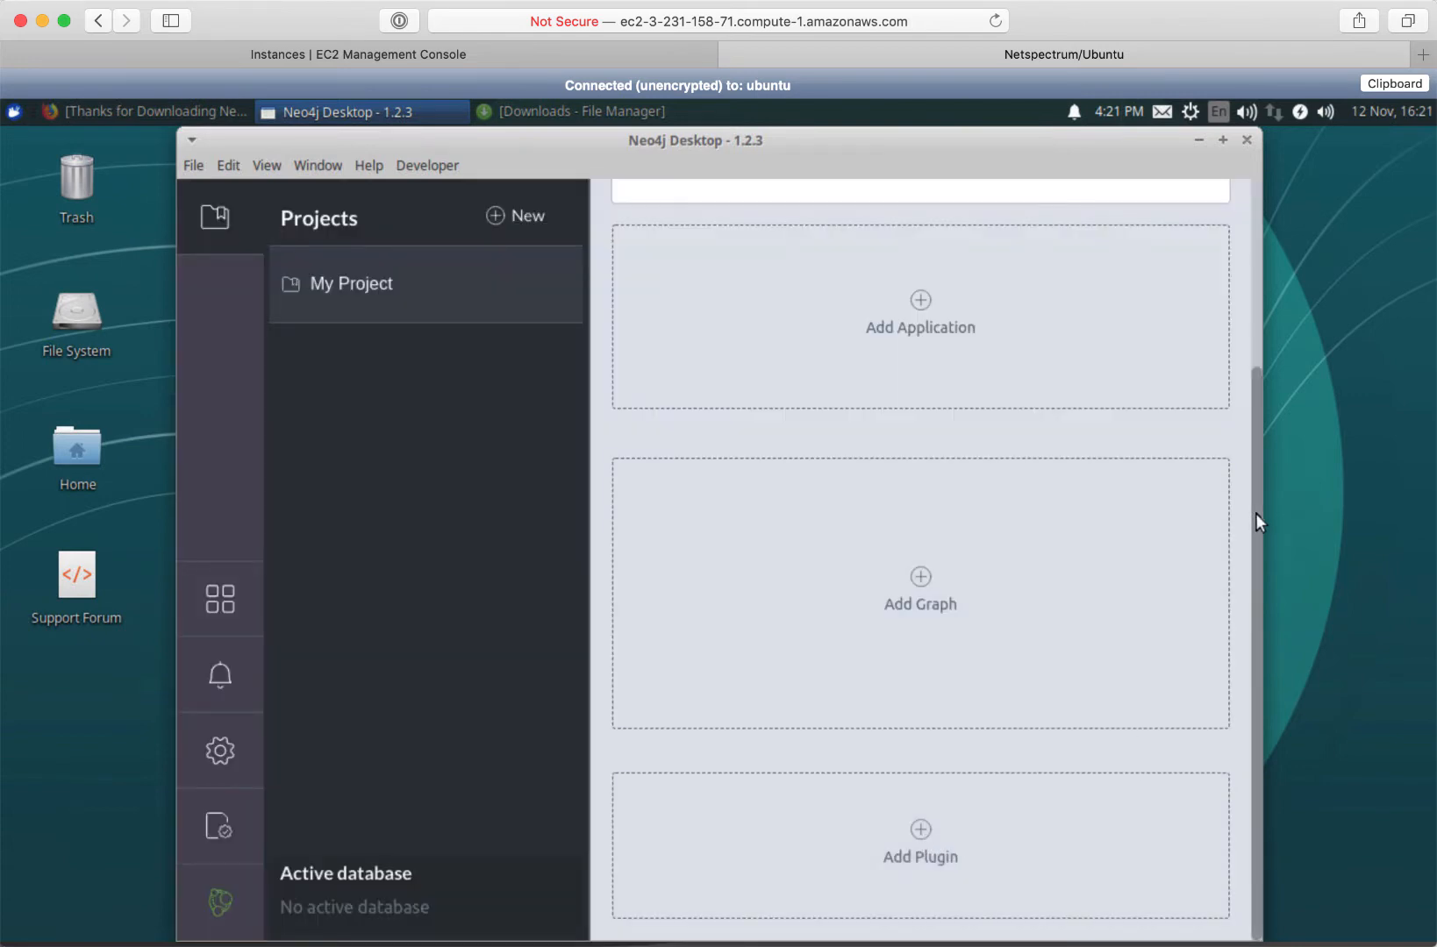
{"action": "scroll", "coordinate": [1248, 479], "scroll_direction": "up", "scroll_amount": 5}
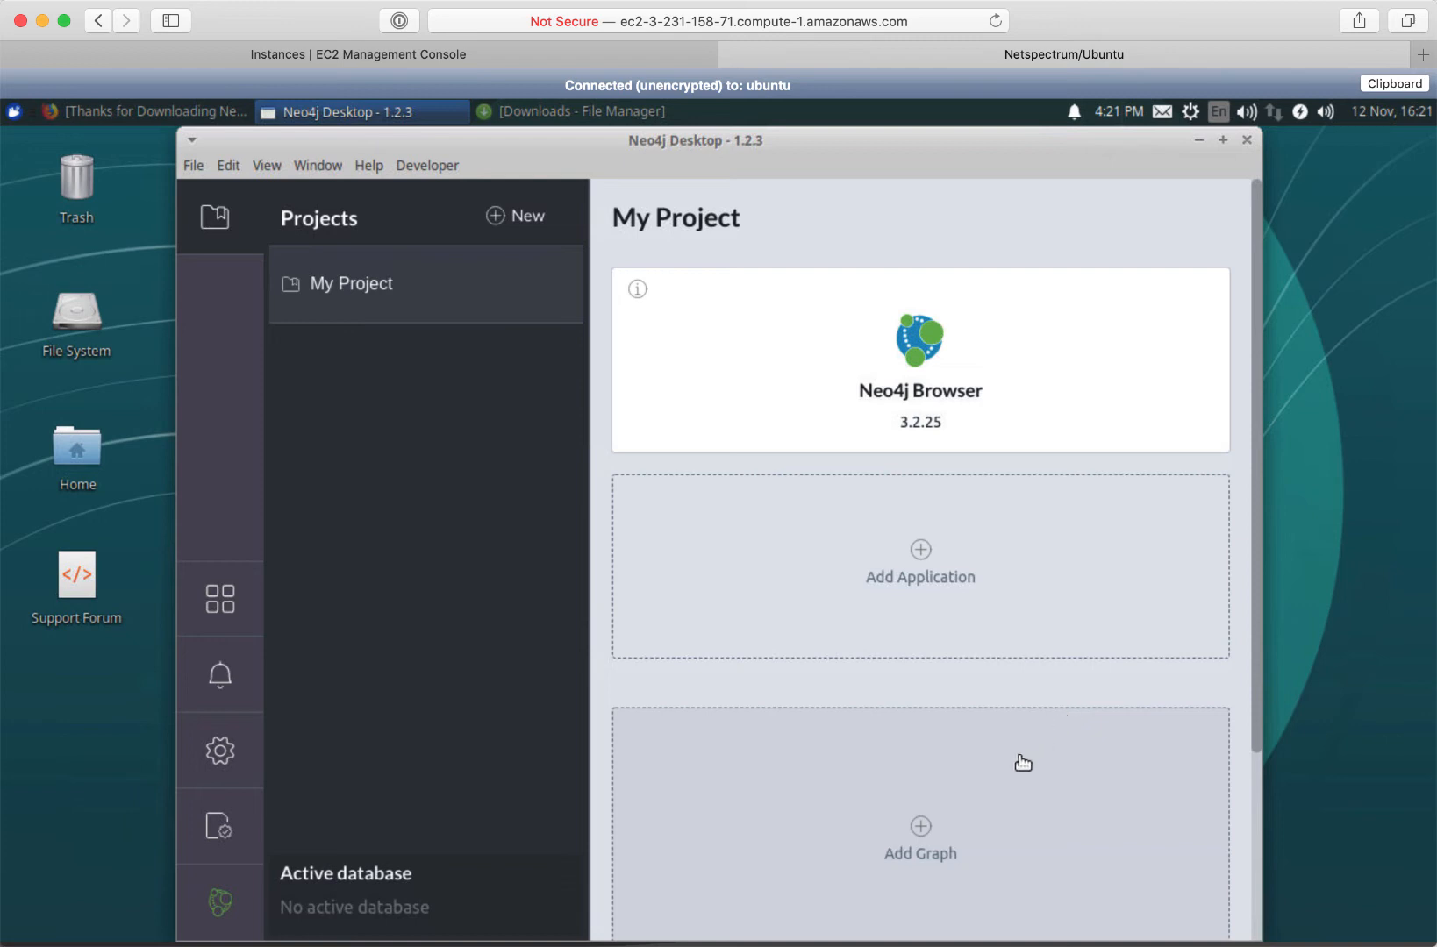
Create a local graph on Neo4j version 3.5.12 with a graph password
{"action": "left_click", "coordinate": [919, 838]}
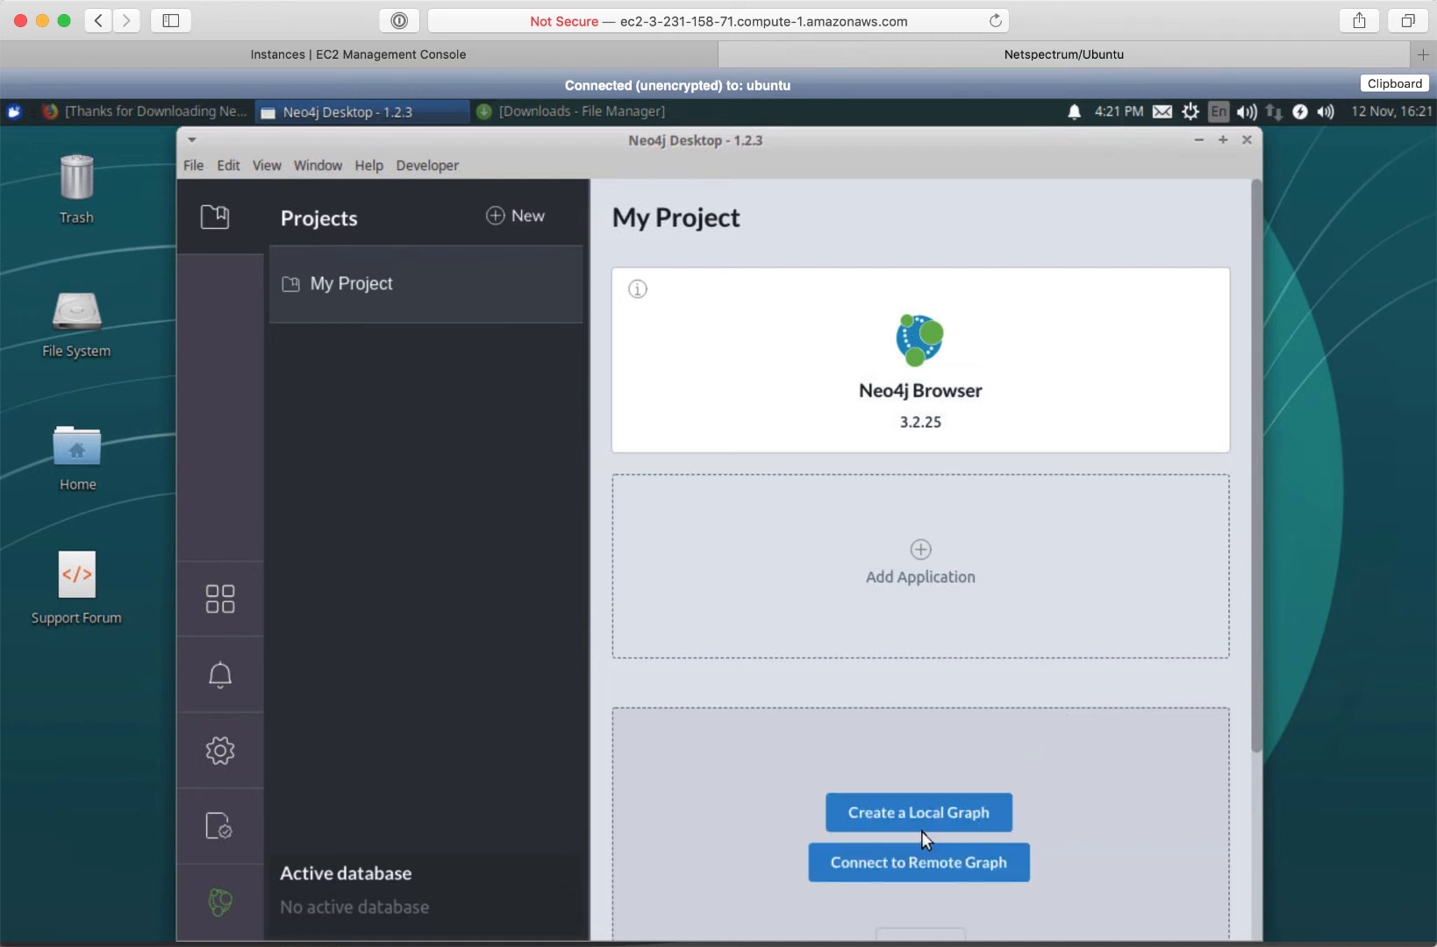
{"action": "left_click", "coordinate": [921, 830]}
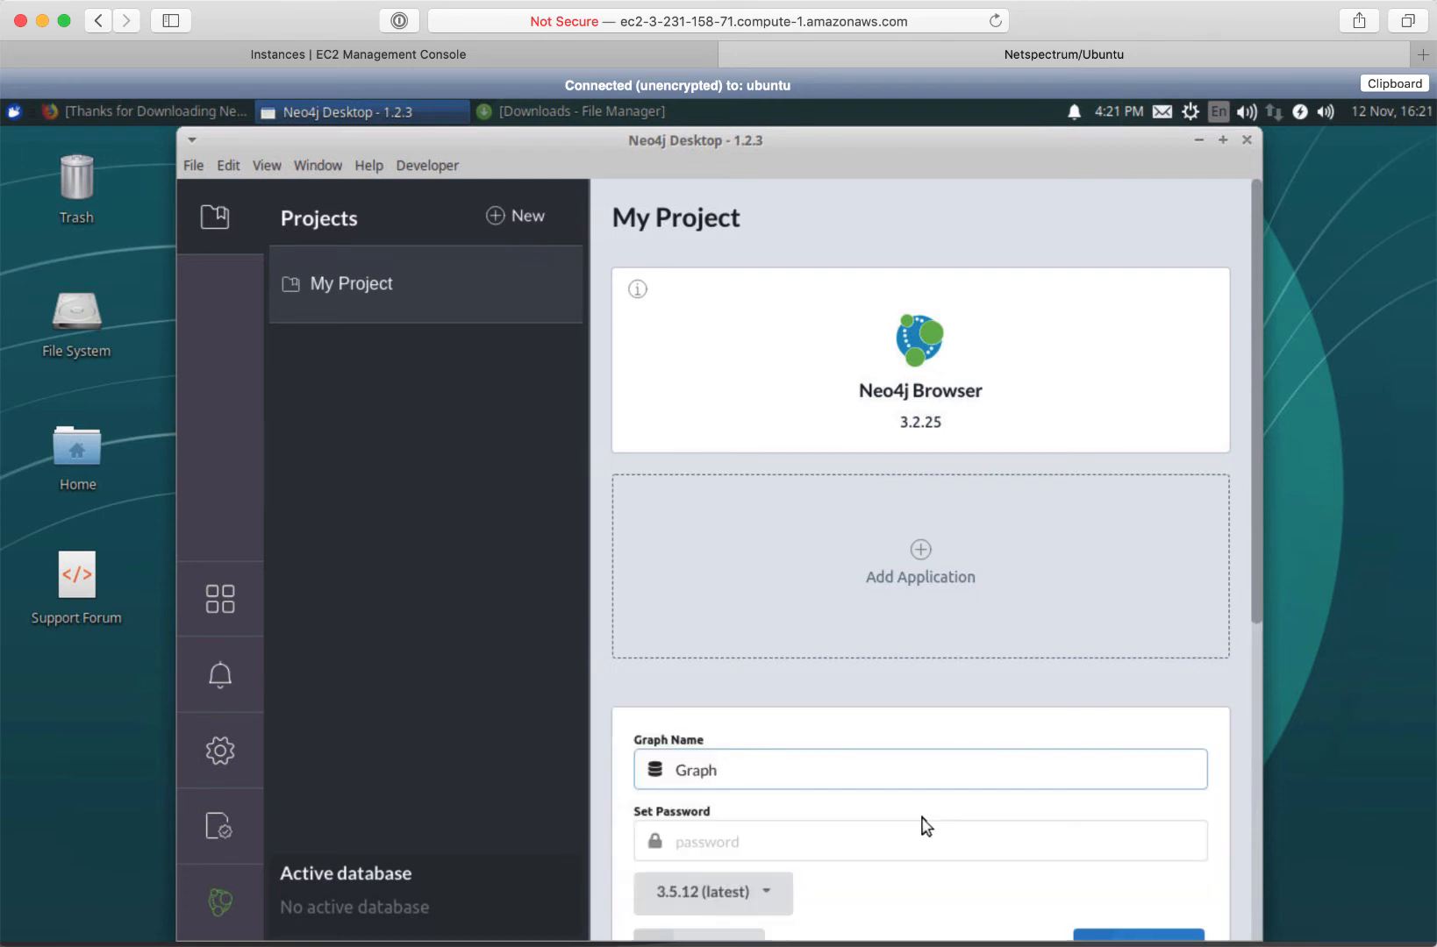
{"action": "left_click", "coordinate": [708, 839]}
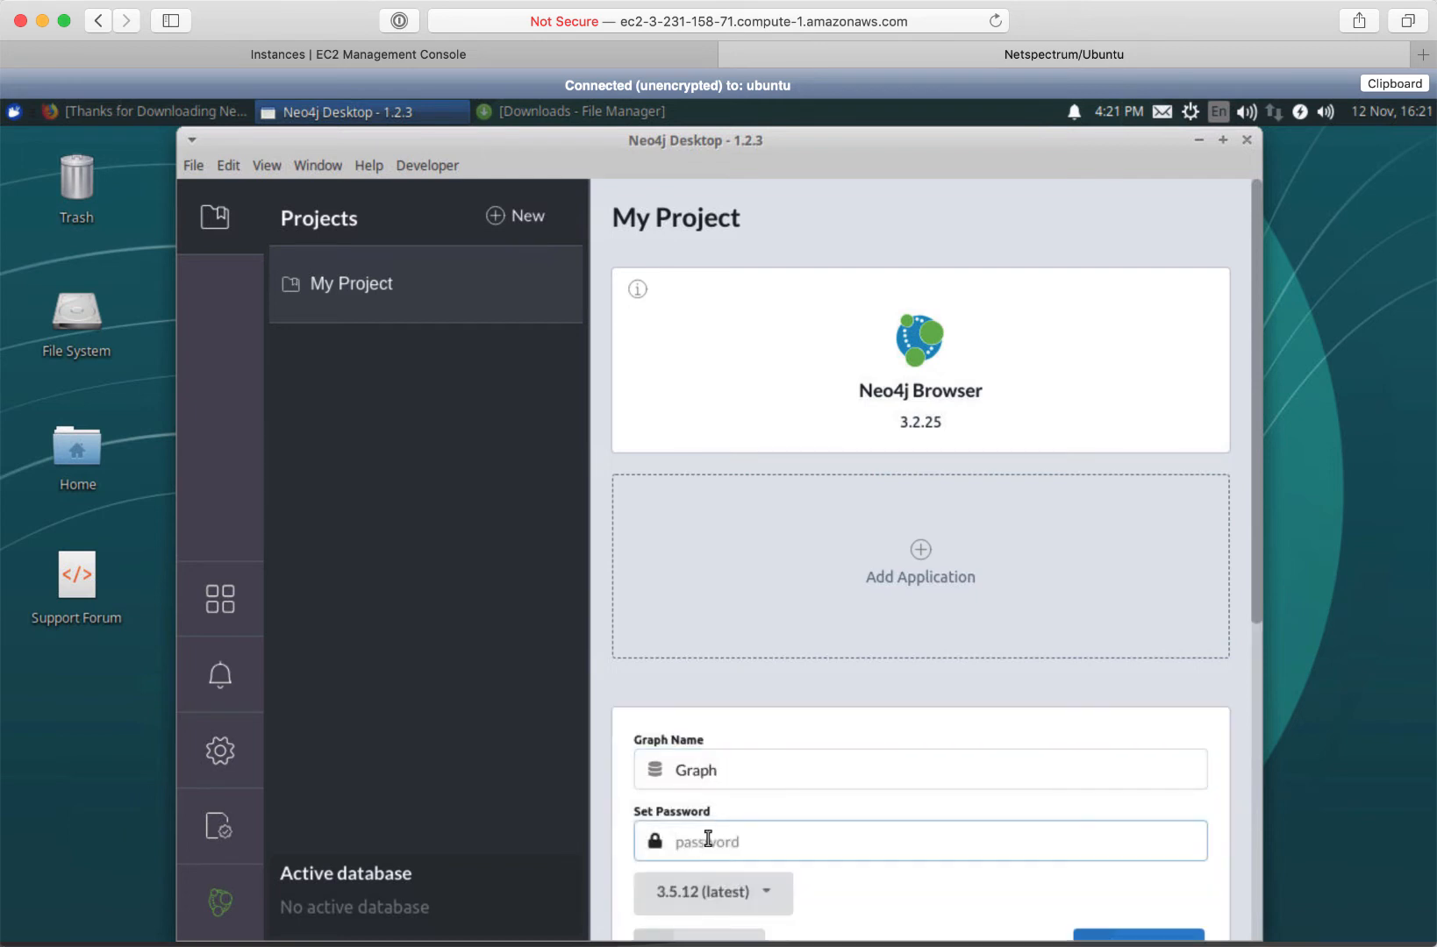
{"action": "type", "text": "pa"}
{"action": "left_click_drag", "start_coordinate": [1257, 601], "coordinate": [1244, 735]}
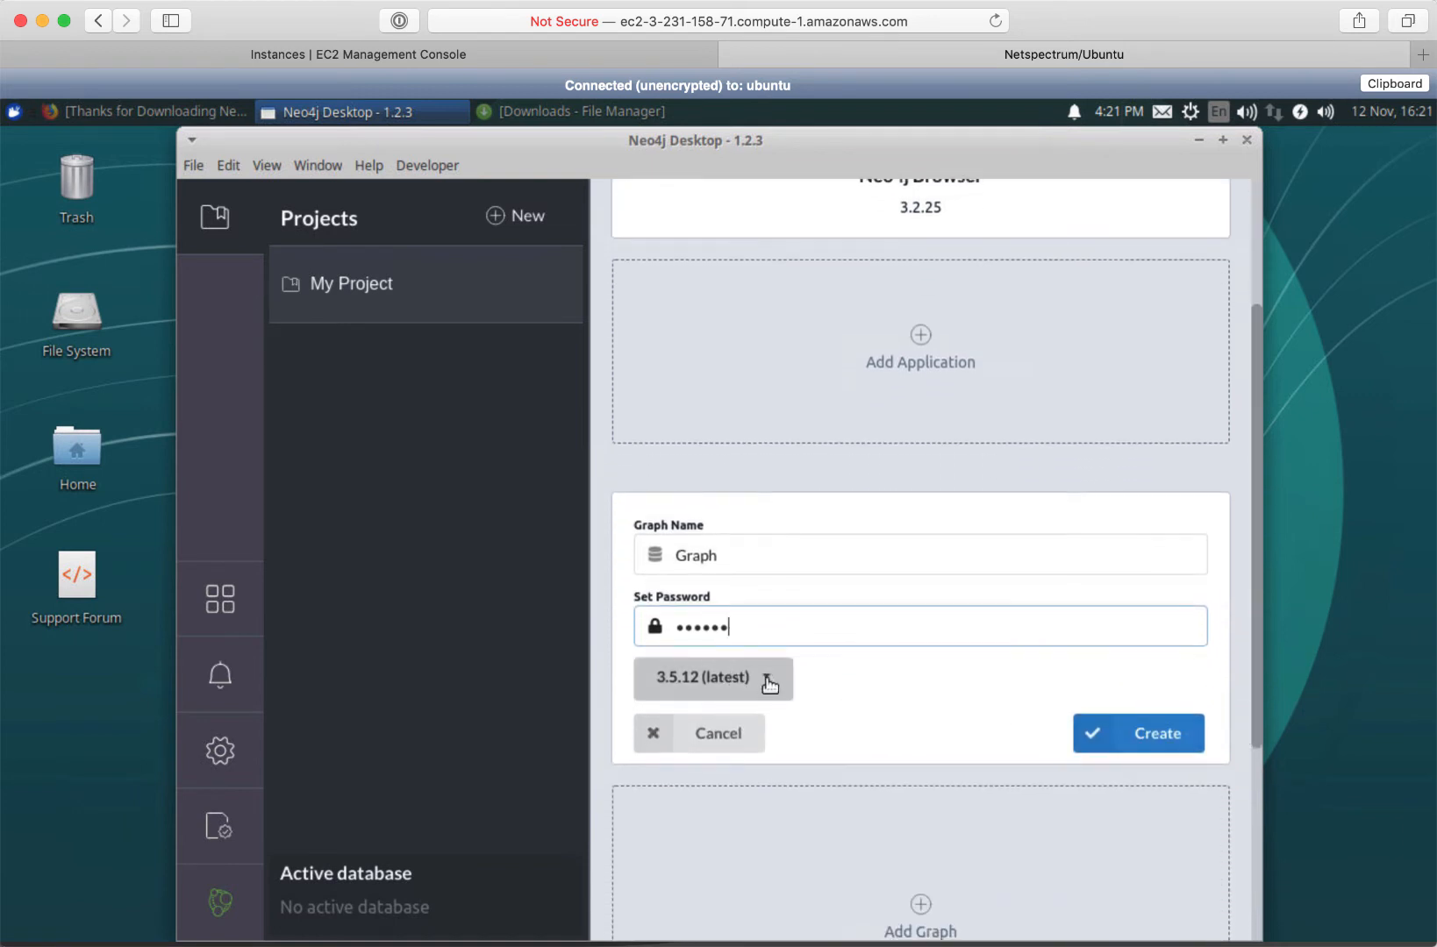
{"action": "left_click", "coordinate": [768, 681]}
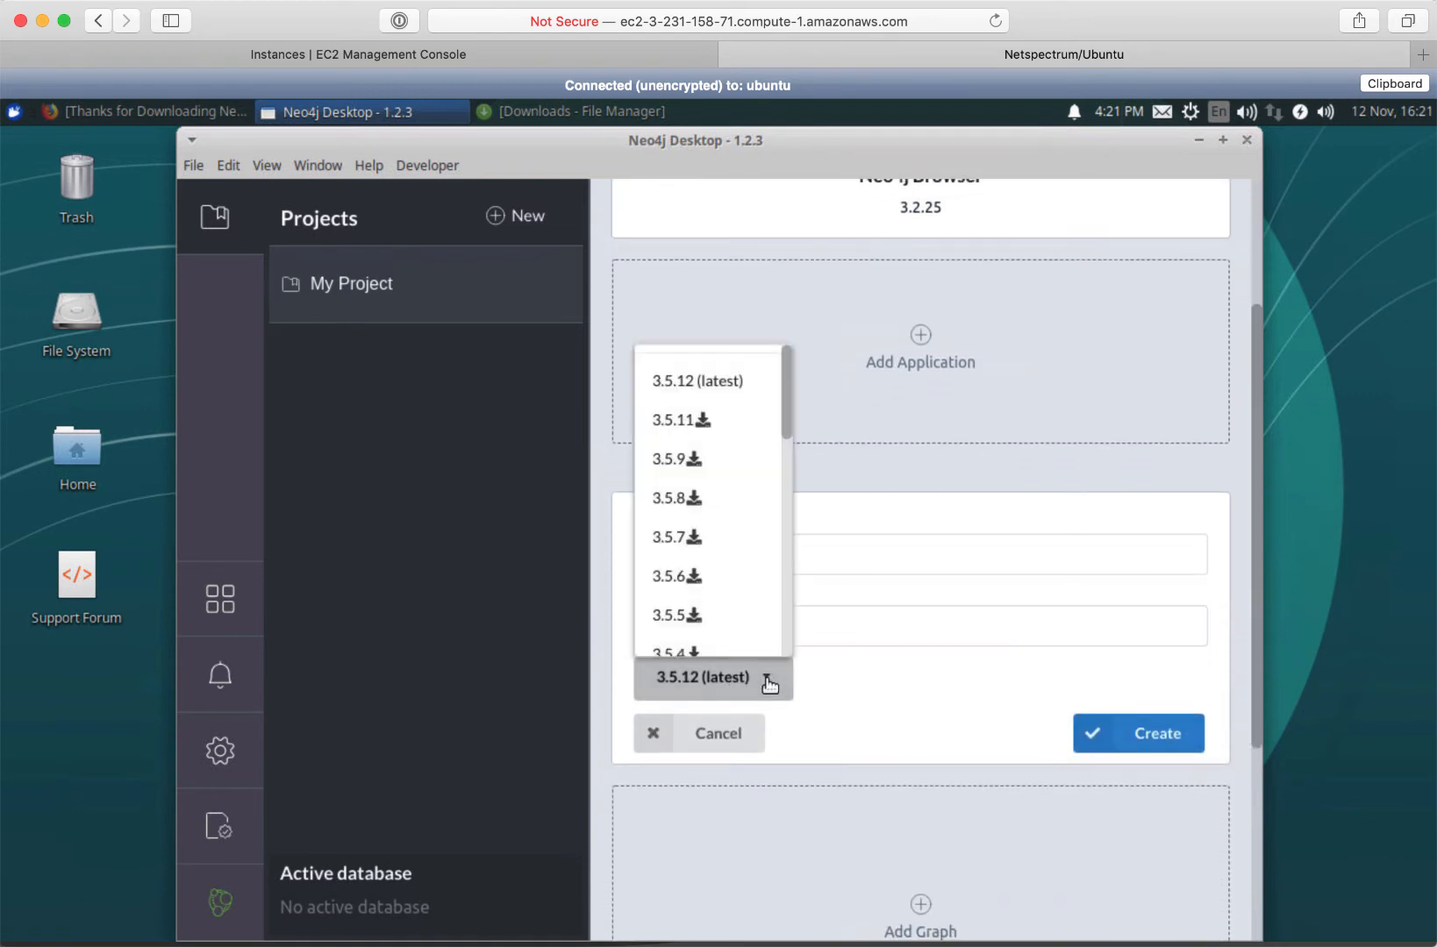
{"action": "left_click", "coordinate": [841, 686]}
{"action": "left_click", "coordinate": [1149, 733]}
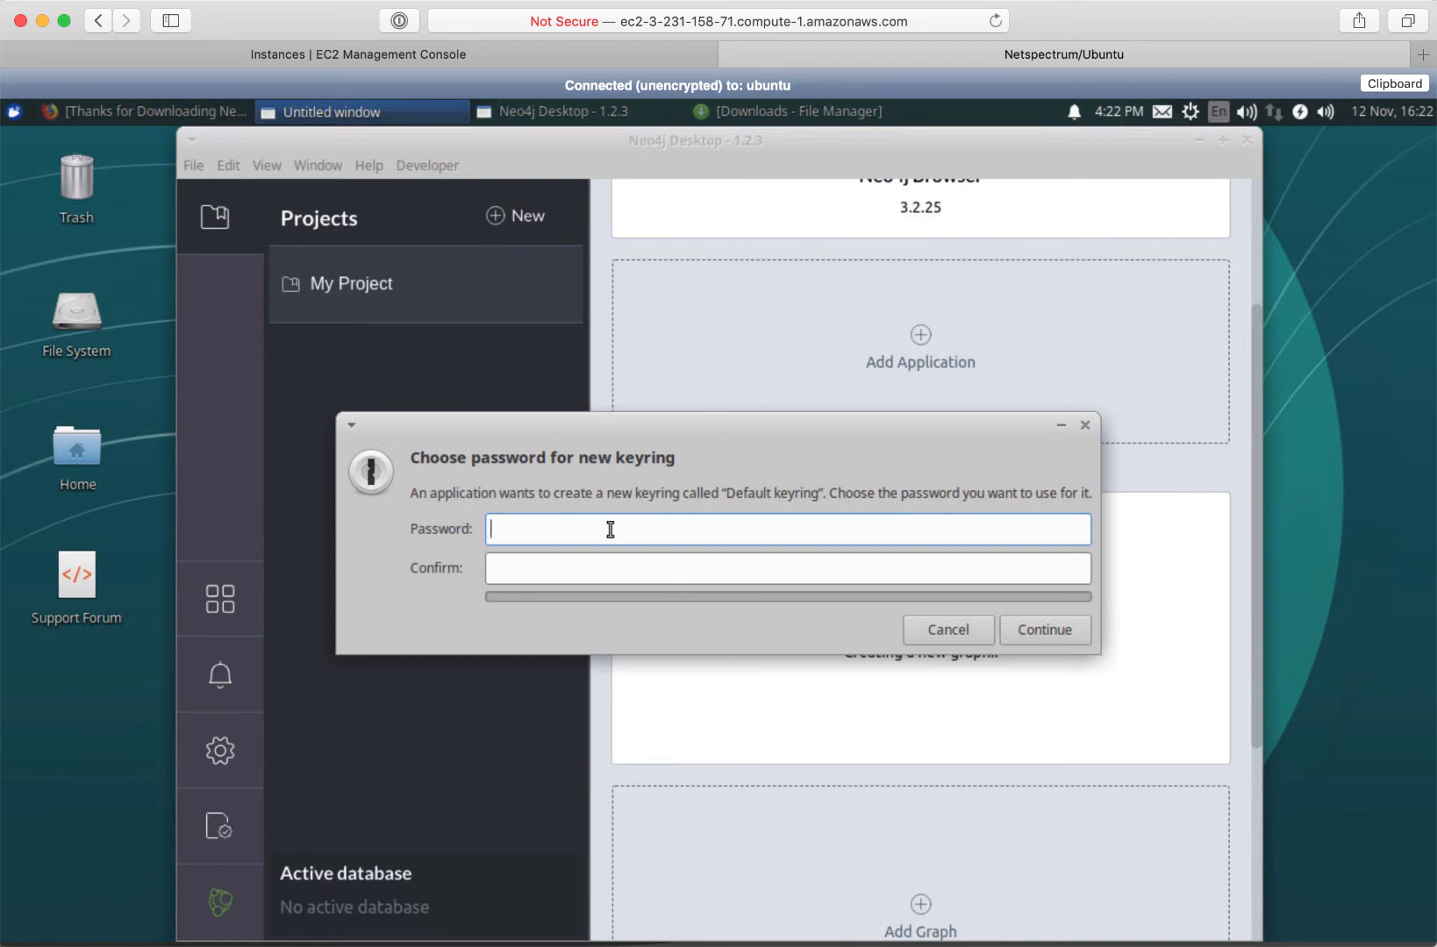
Set and confirm the keyring password, then open the Graph database's management page
{"action": "type", "text": "*****"}
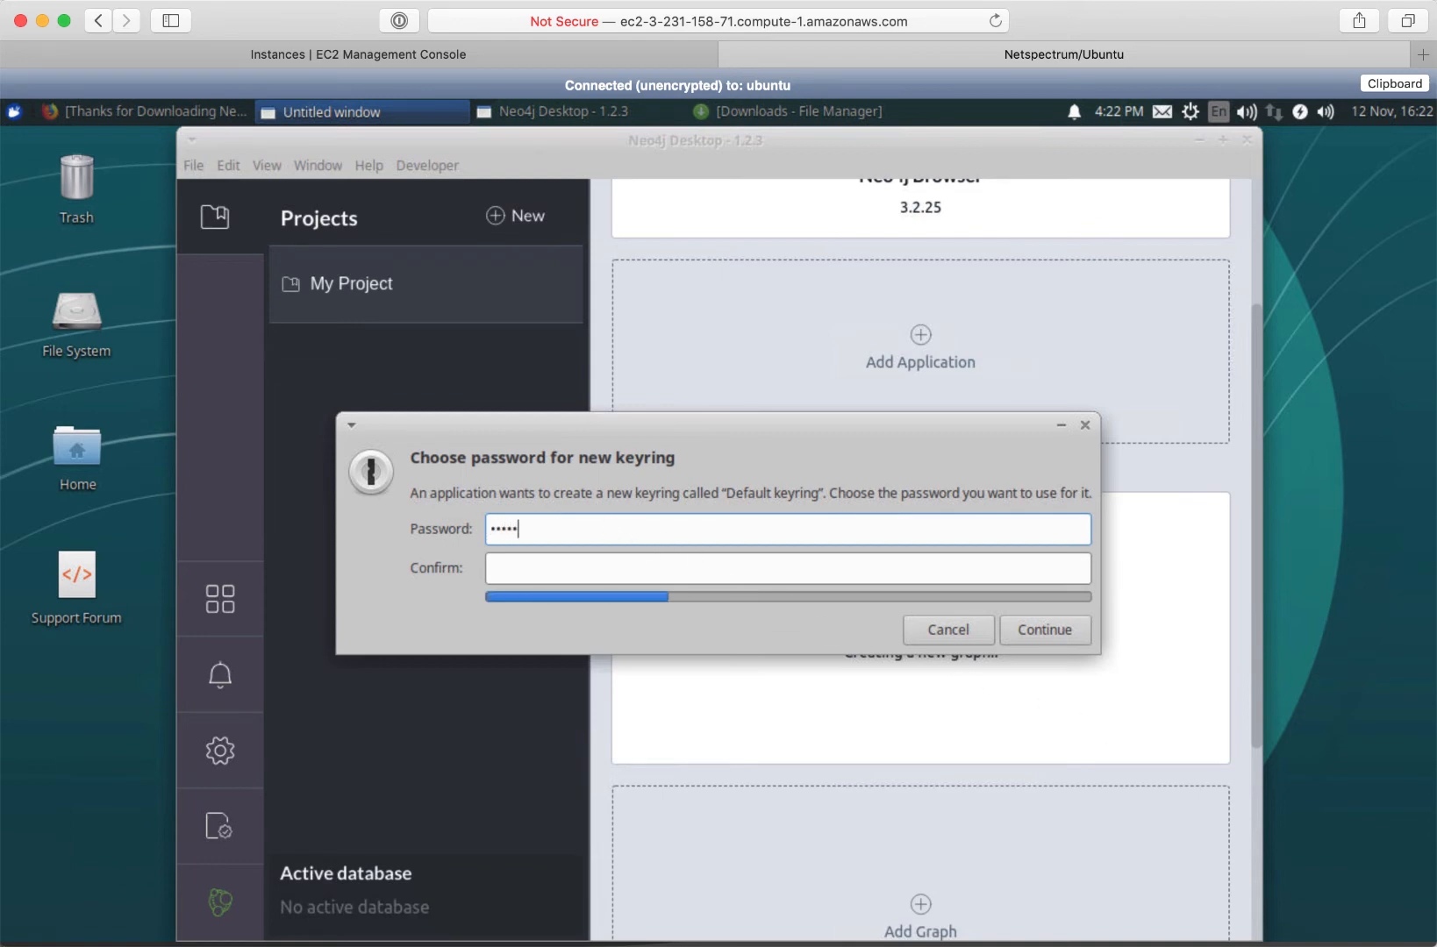
{"action": "type", "text": "***"}
{"action": "left_click", "coordinate": [602, 565]}
{"action": "type", "text": "********"}
{"action": "left_click", "coordinate": [1029, 630]}
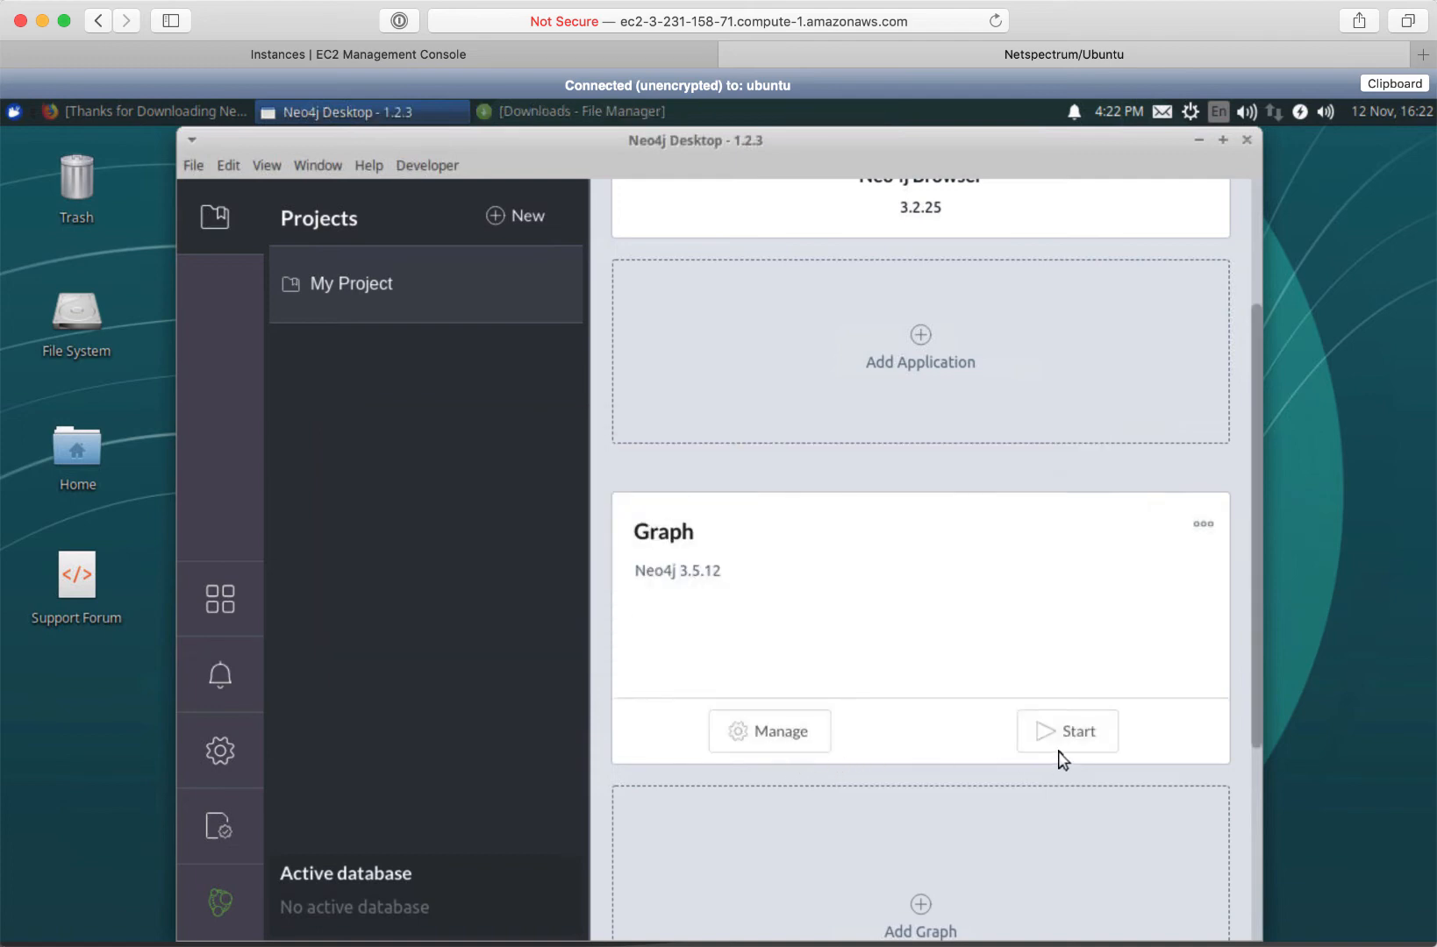
{"action": "left_click", "coordinate": [790, 750]}
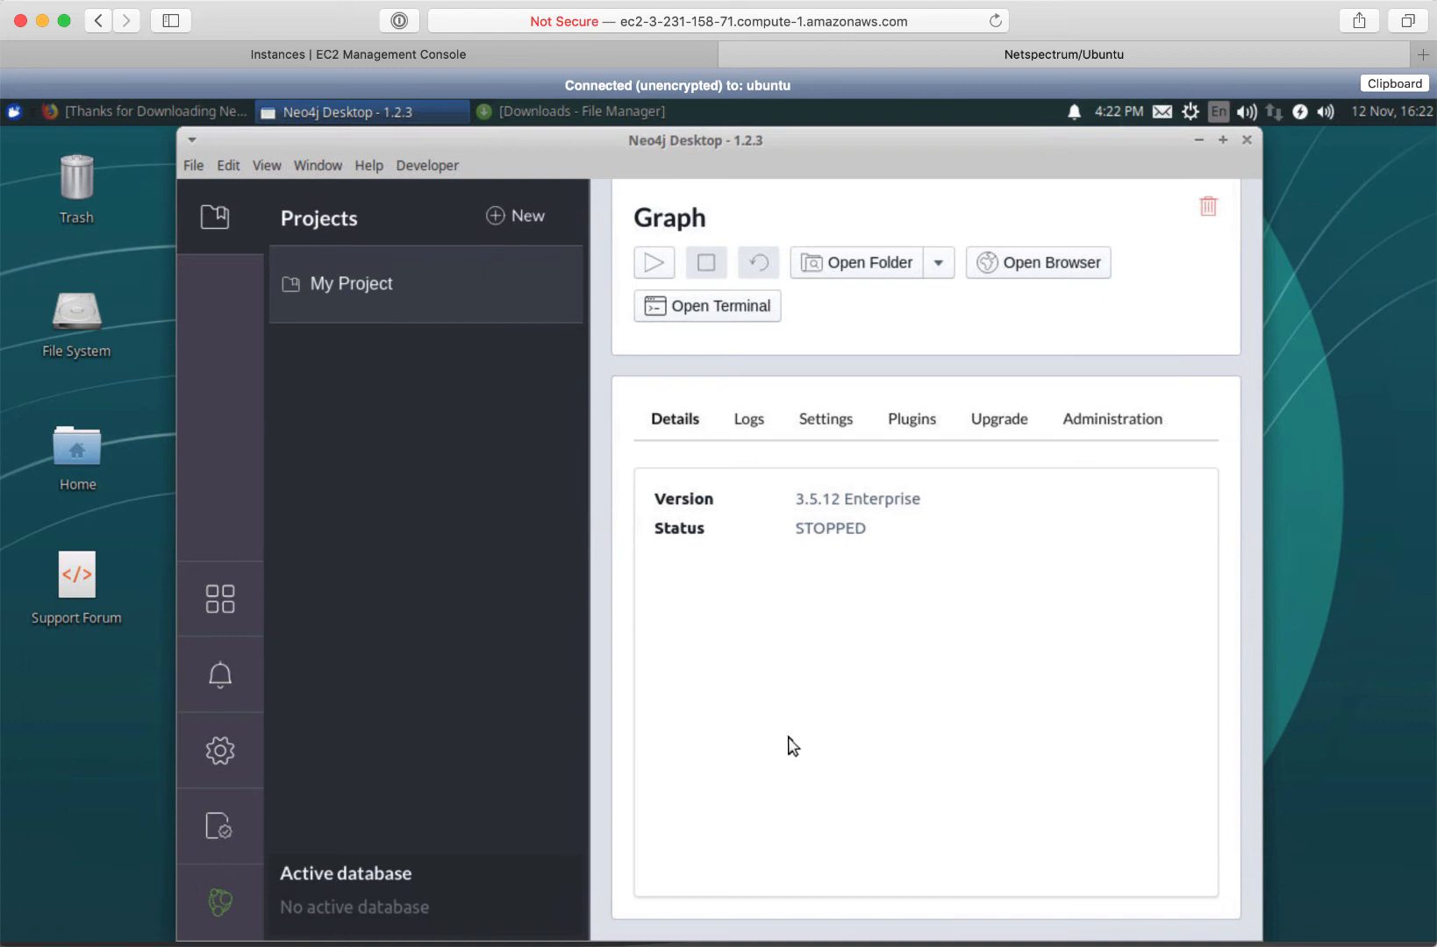
{"action": "left_click", "coordinate": [861, 267]}
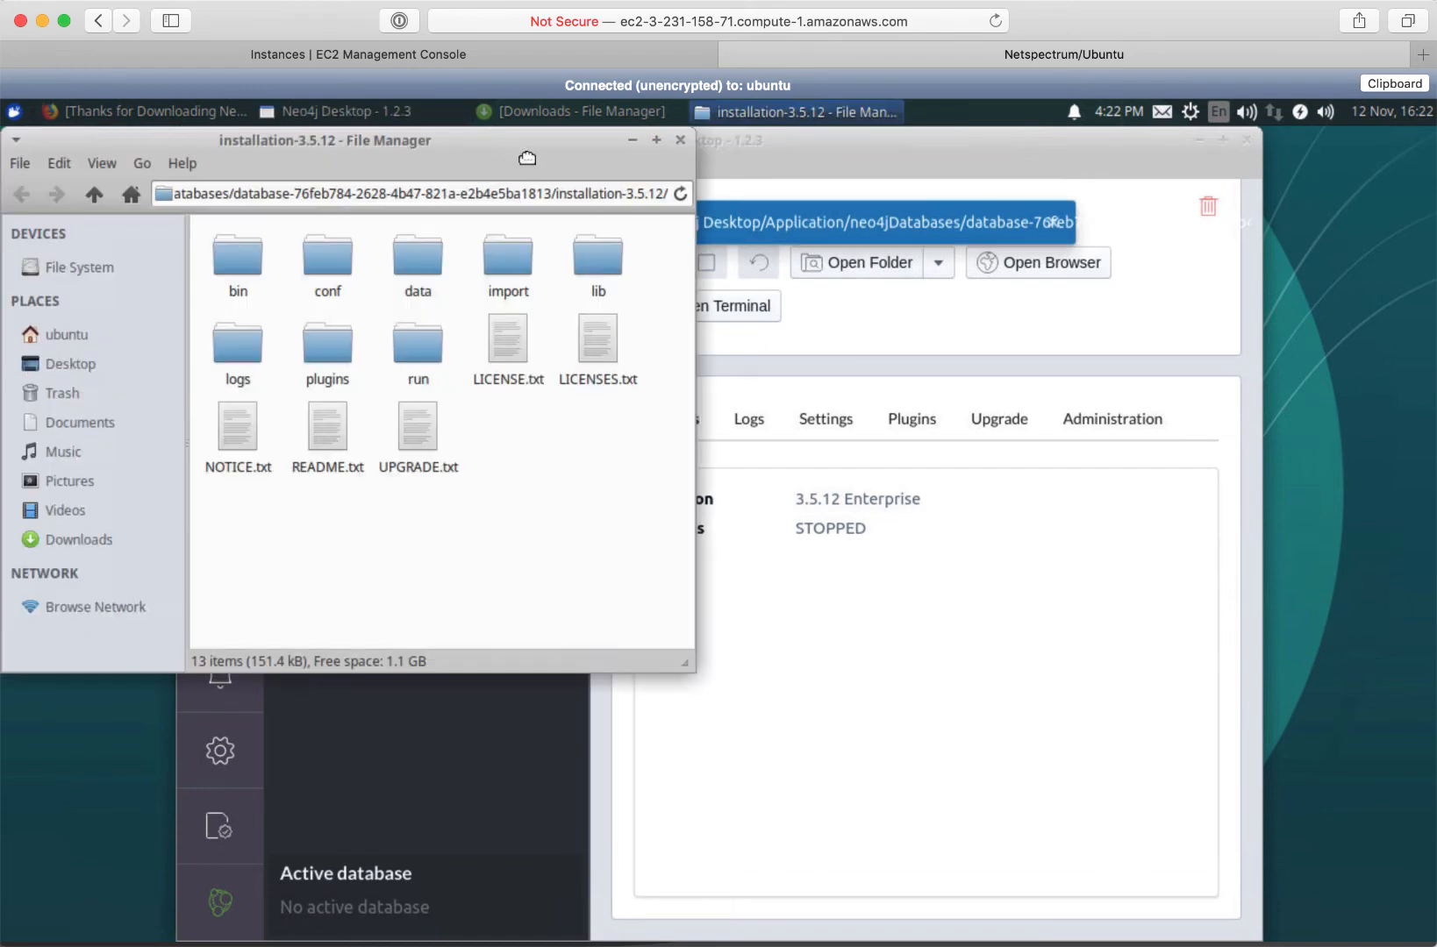
{"action": "left_click_drag", "start_coordinate": [526, 158], "coordinate": [561, 173]}
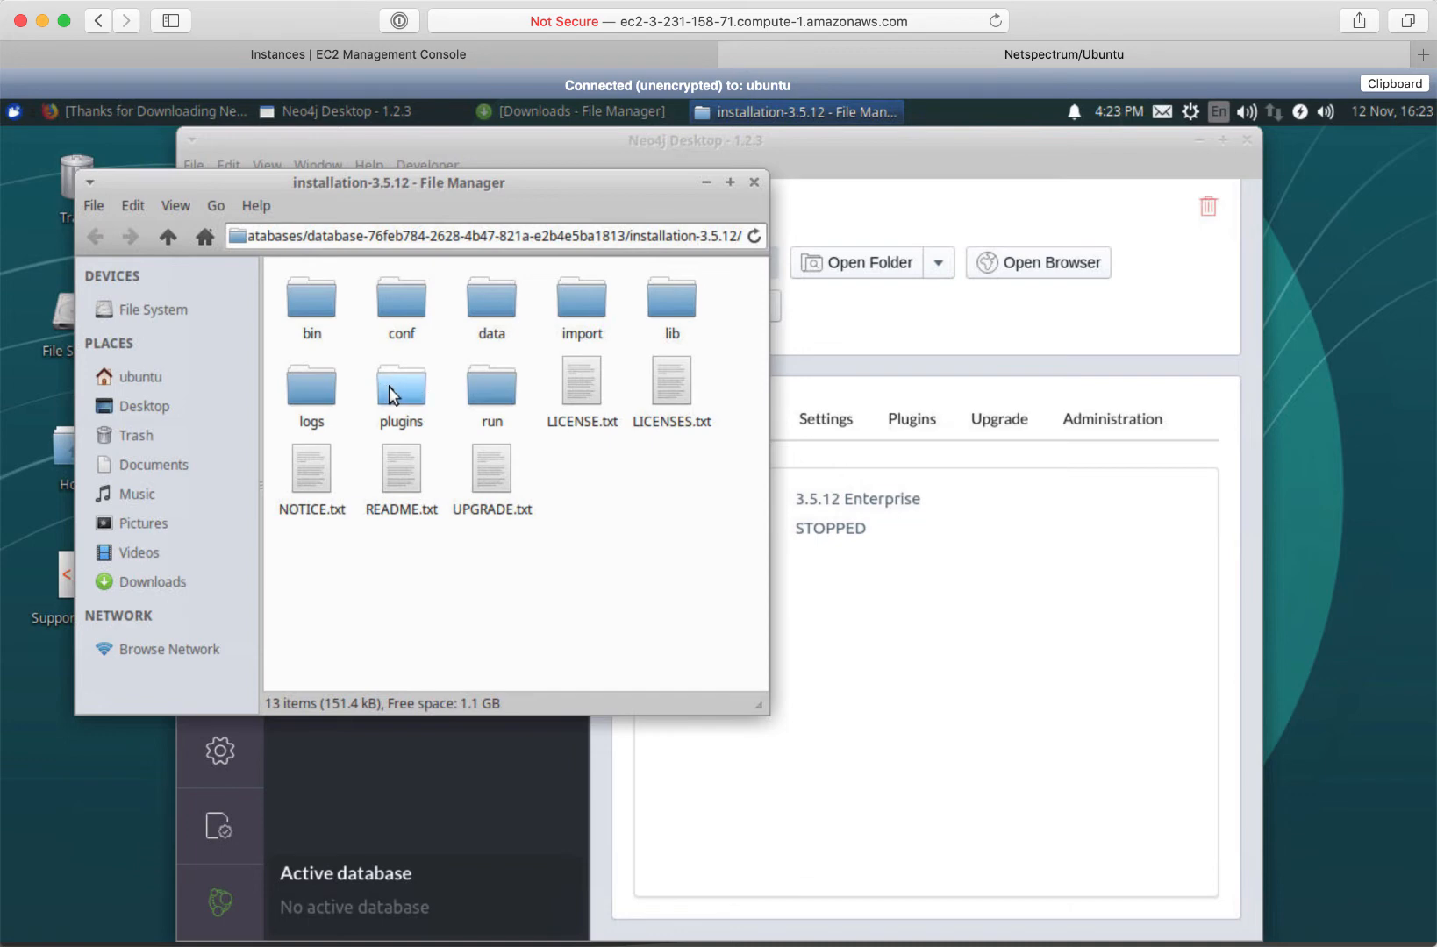
{"action": "left_click", "coordinate": [754, 183]}
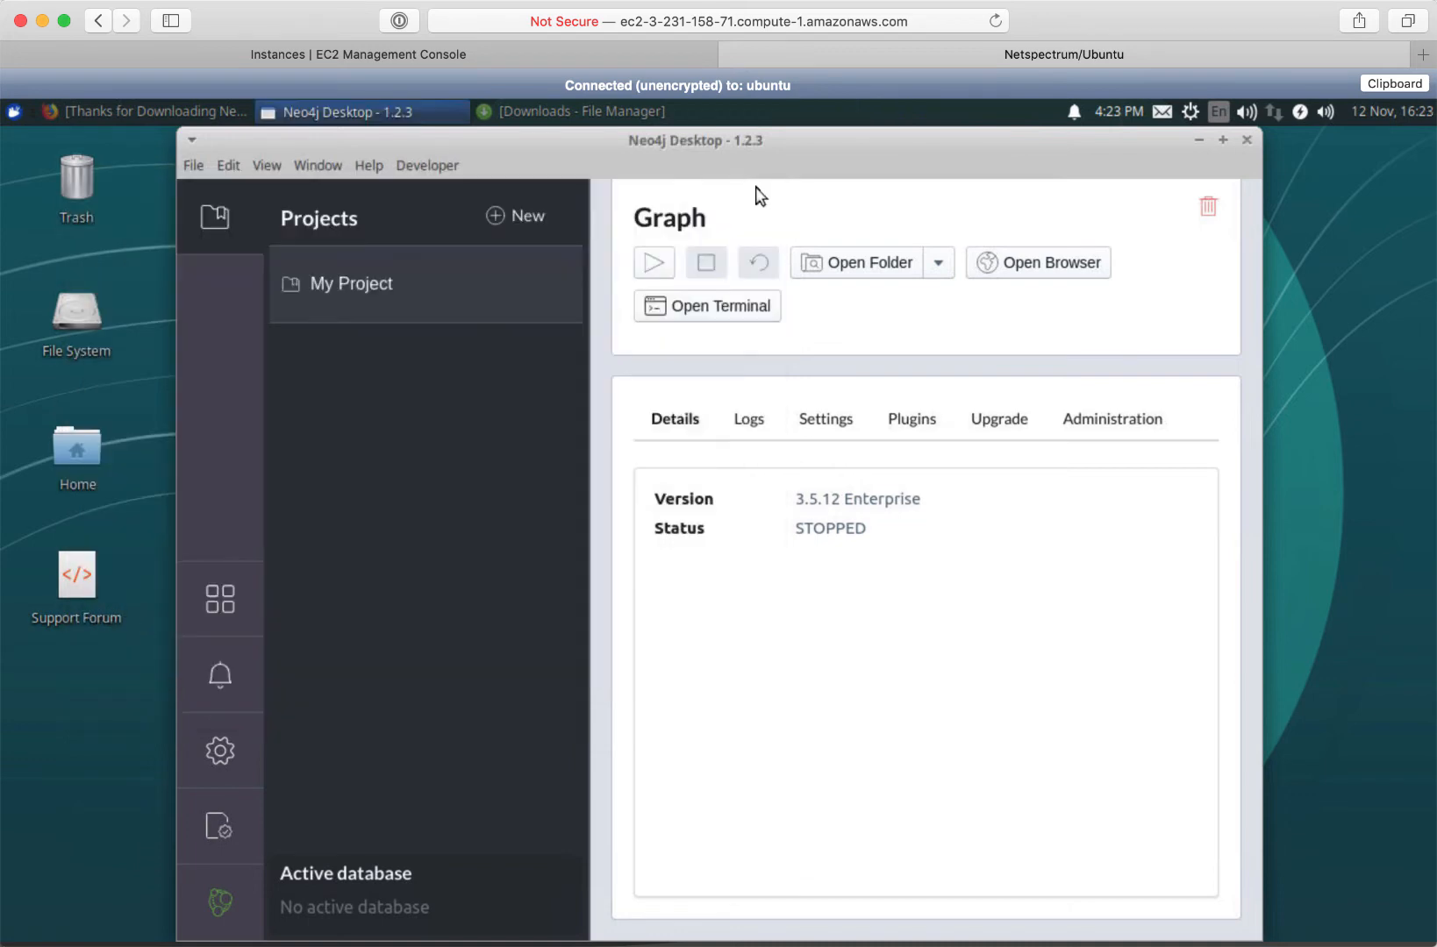
Start the Graph database, stop it once running, and return to My Project
{"action": "left_click", "coordinate": [658, 270]}
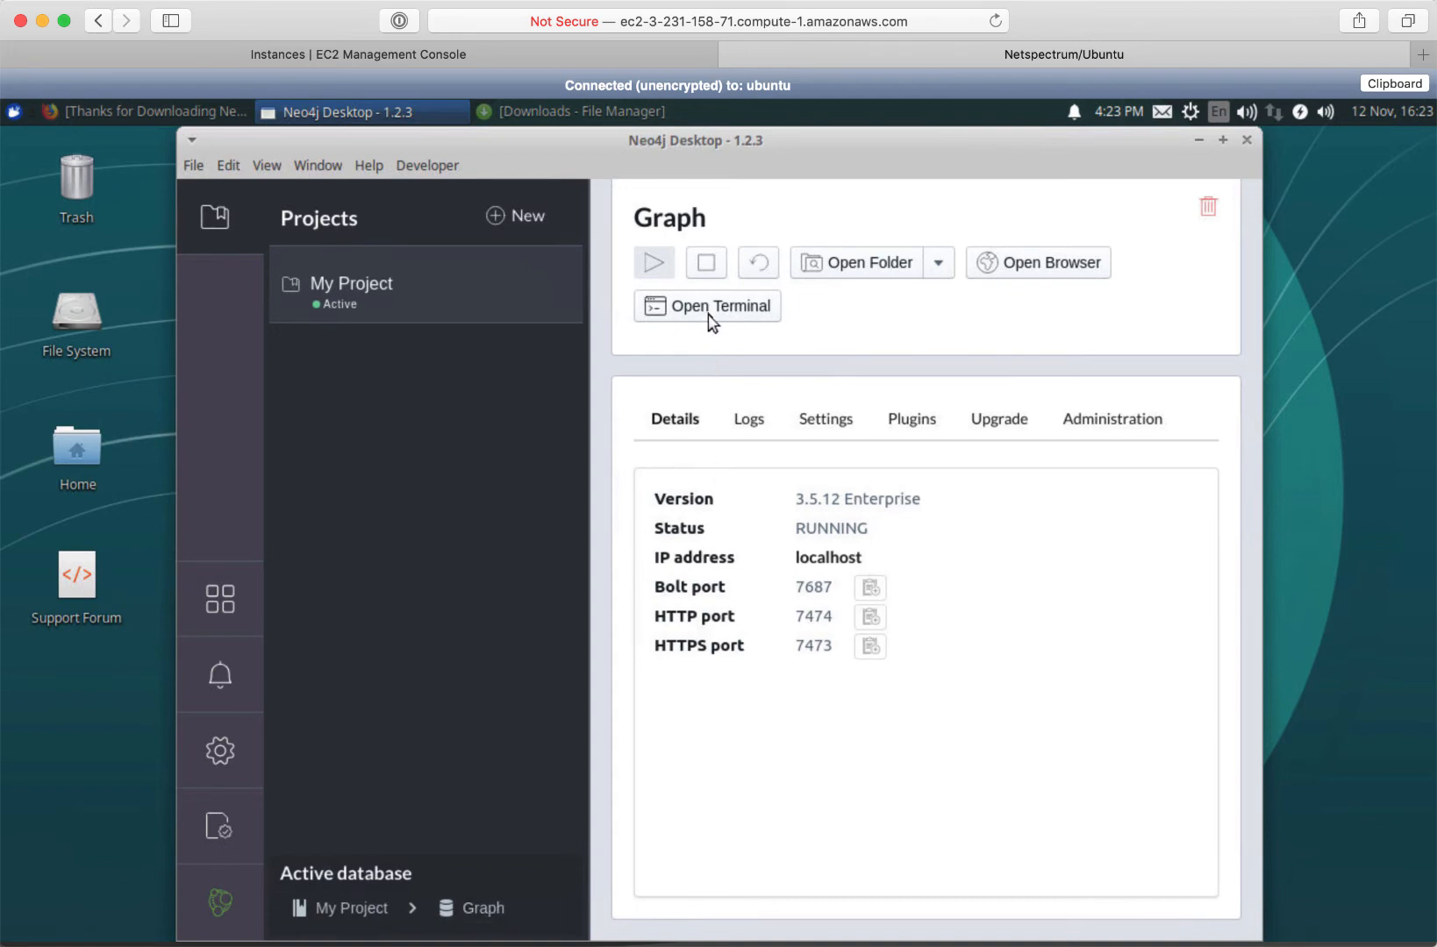
{"action": "left_click", "coordinate": [707, 263]}
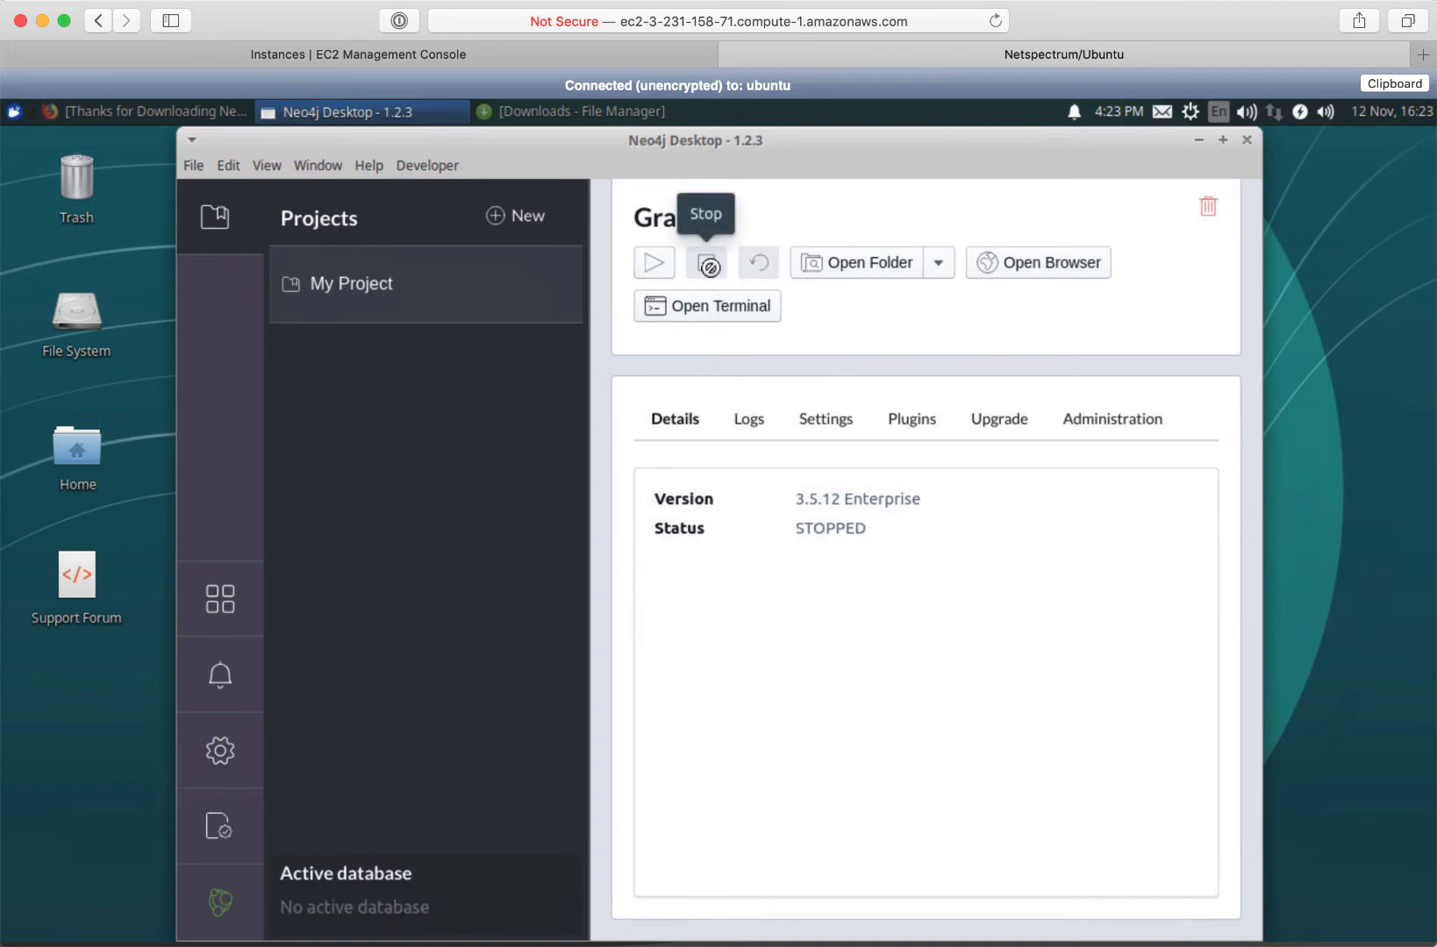
{"action": "left_click", "coordinate": [363, 280]}
Rename the project 'My Project' to 'TestProject'
{"action": "left_click", "coordinate": [766, 220]}
{"action": "left_click_drag", "start_coordinate": [767, 220], "coordinate": [610, 200]}
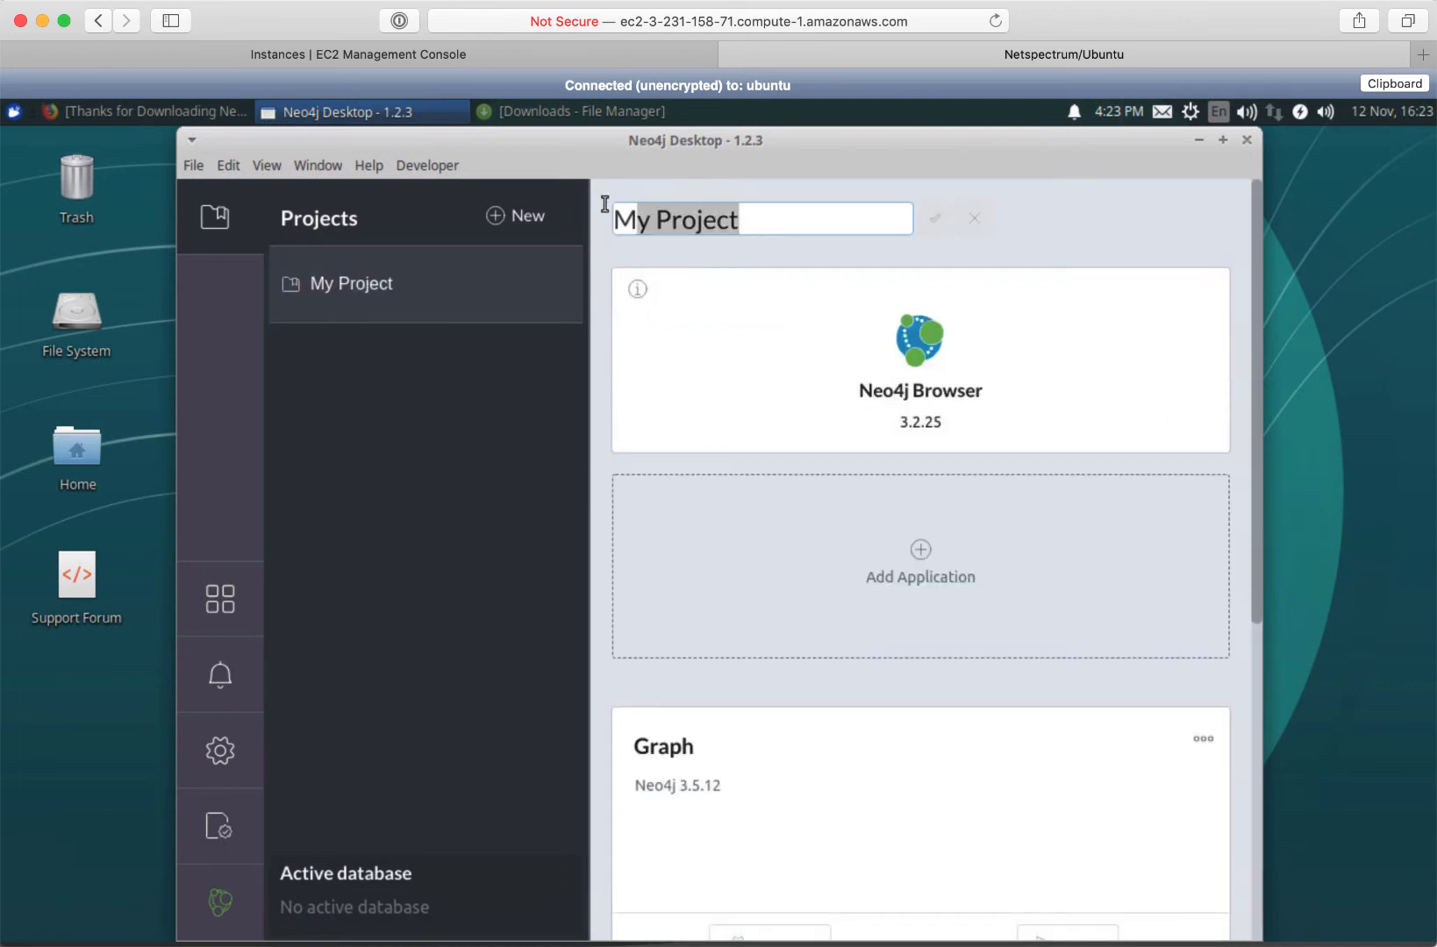
{"action": "type", "text": "TestProject"}
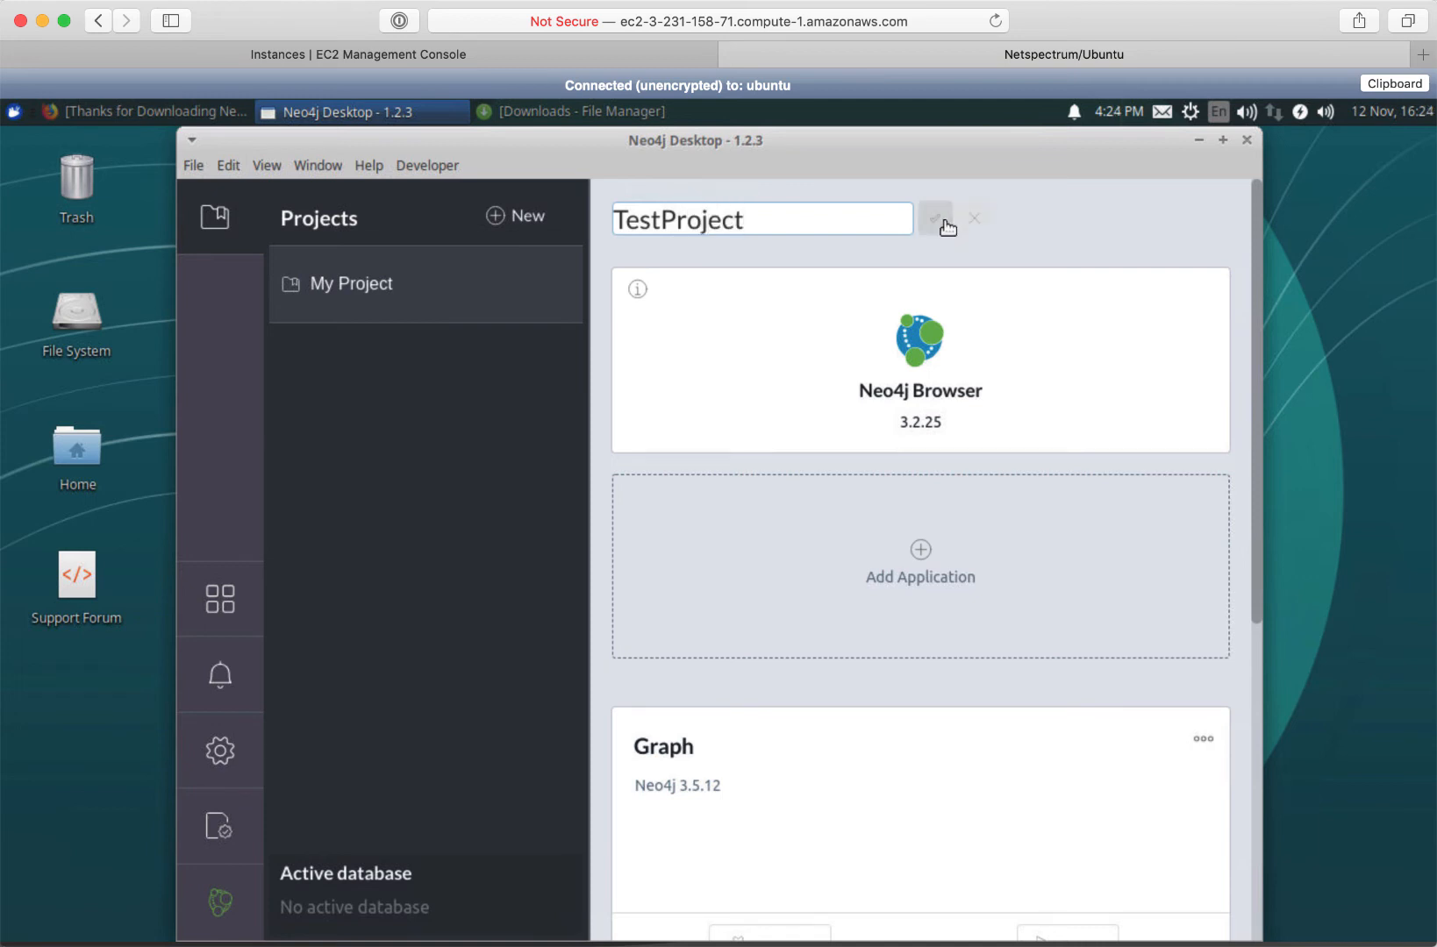
{"action": "left_click", "coordinate": [941, 221]}
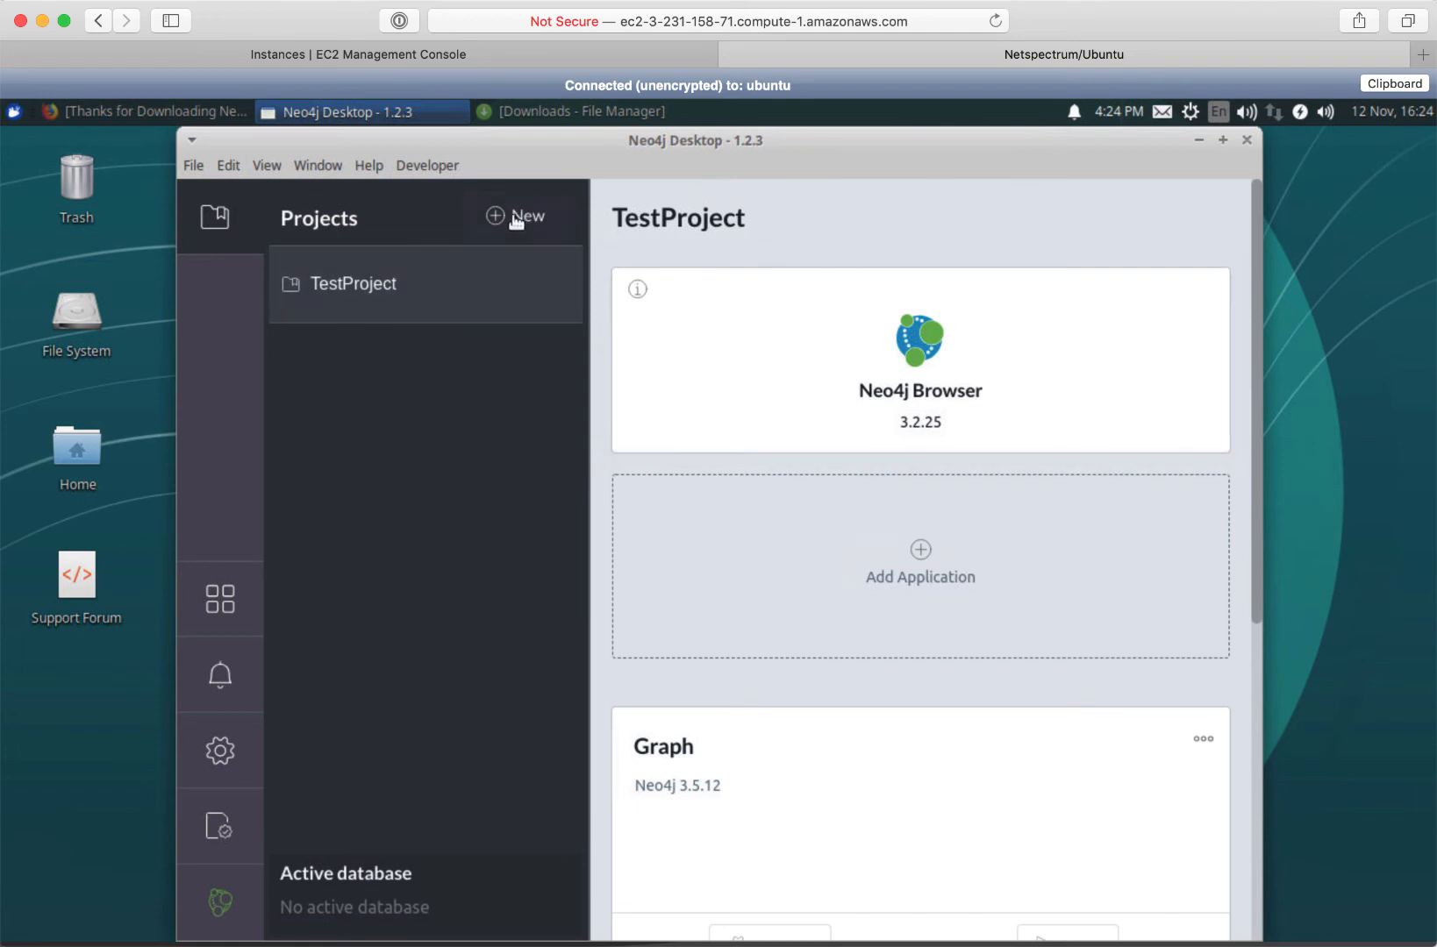
Create a second project and name it 'TestProject2'
{"action": "left_click", "coordinate": [506, 217]}
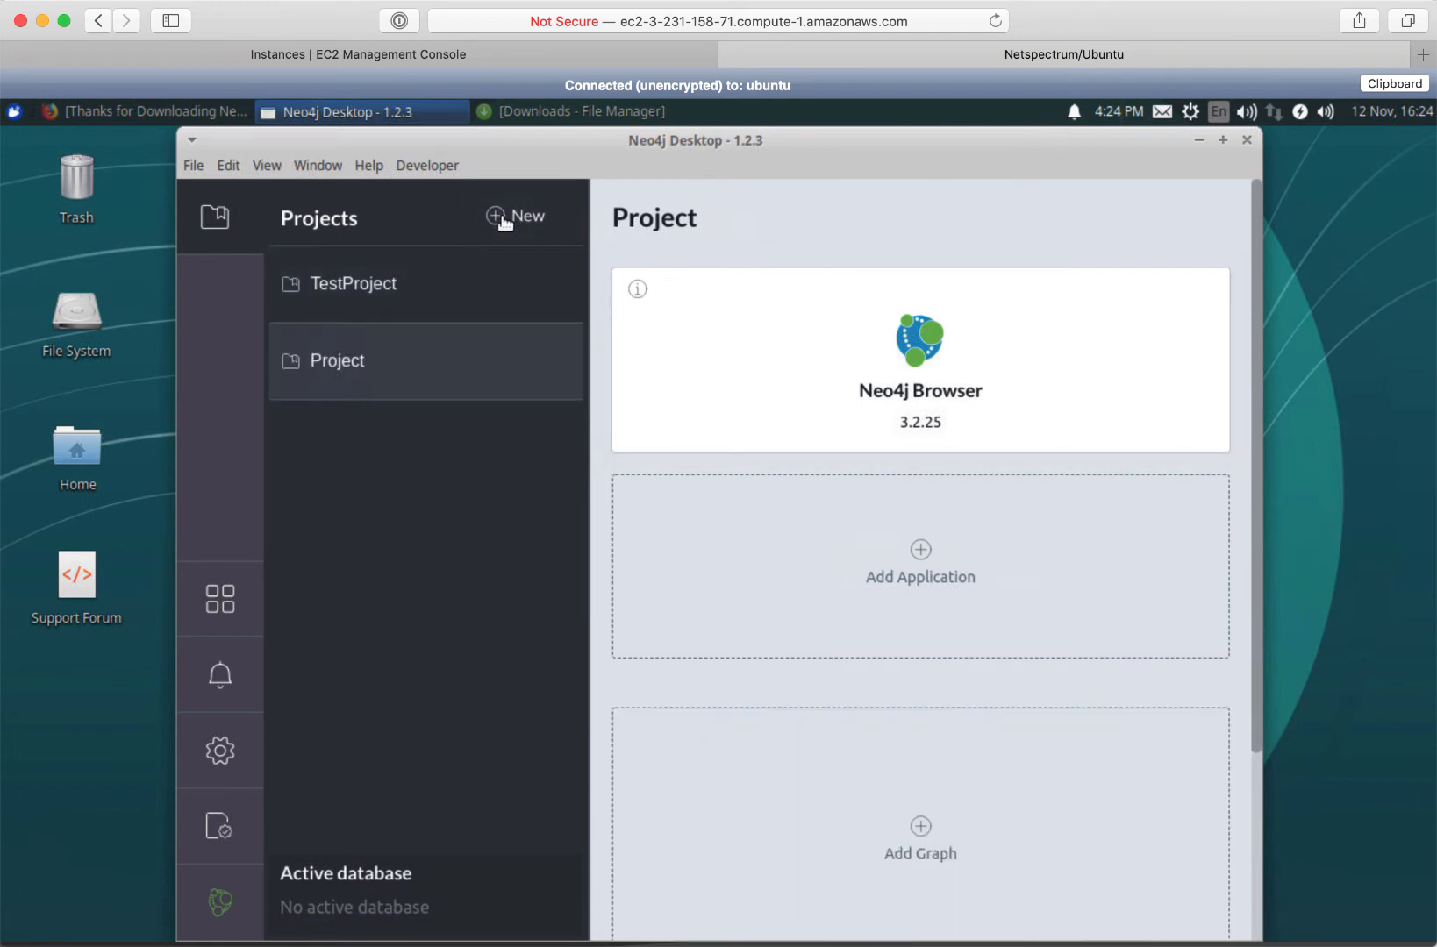
{"action": "left_click", "coordinate": [721, 222]}
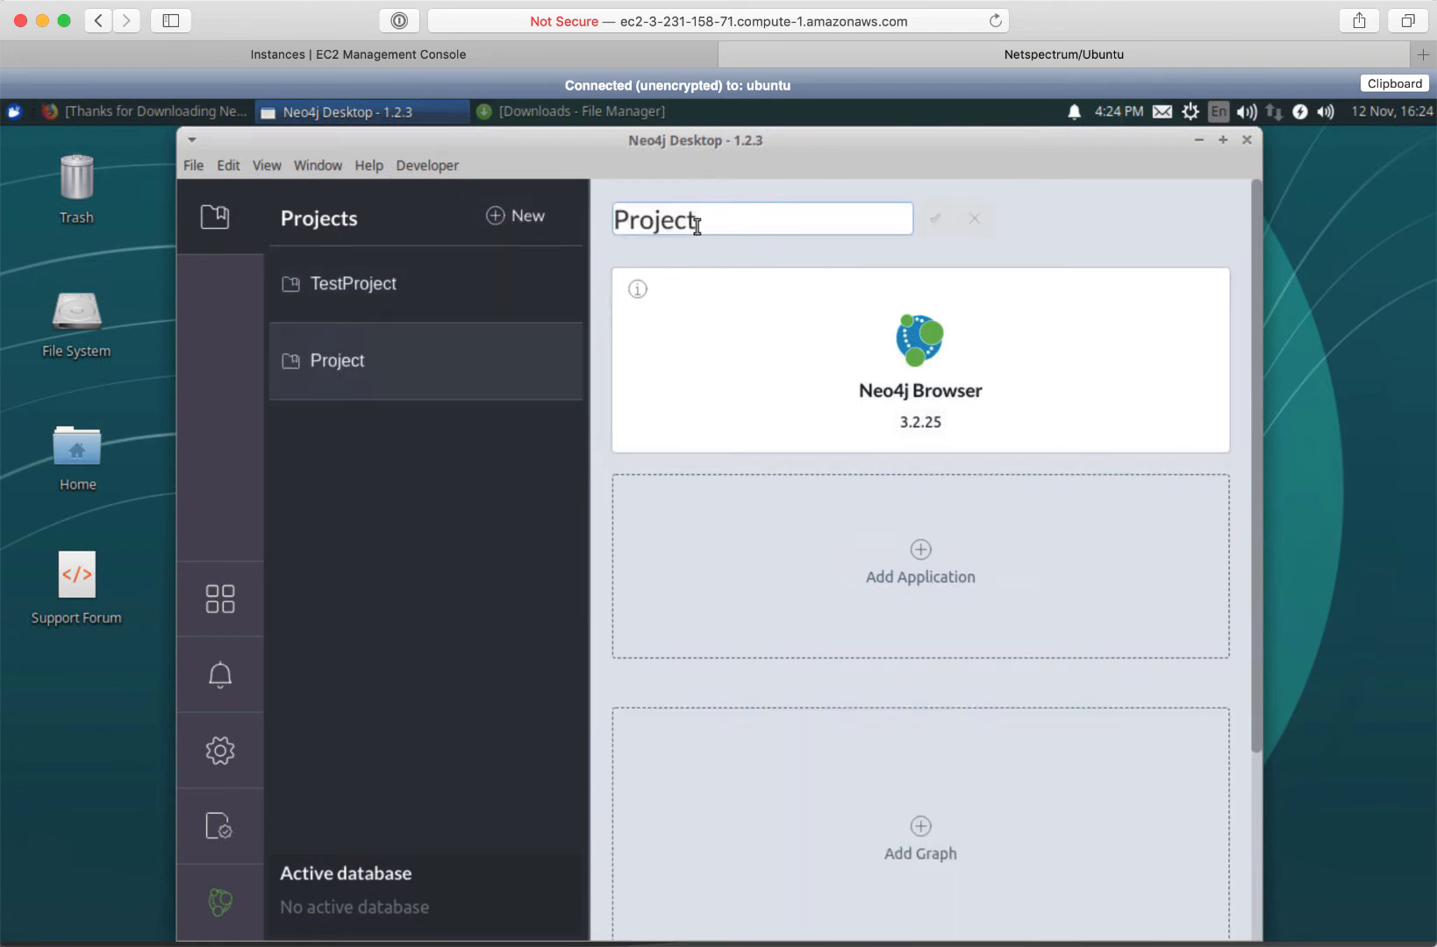
{"action": "type", "text": "2"}
{"action": "left_click", "coordinate": [617, 219]}
{"action": "type", "text": "Test"}
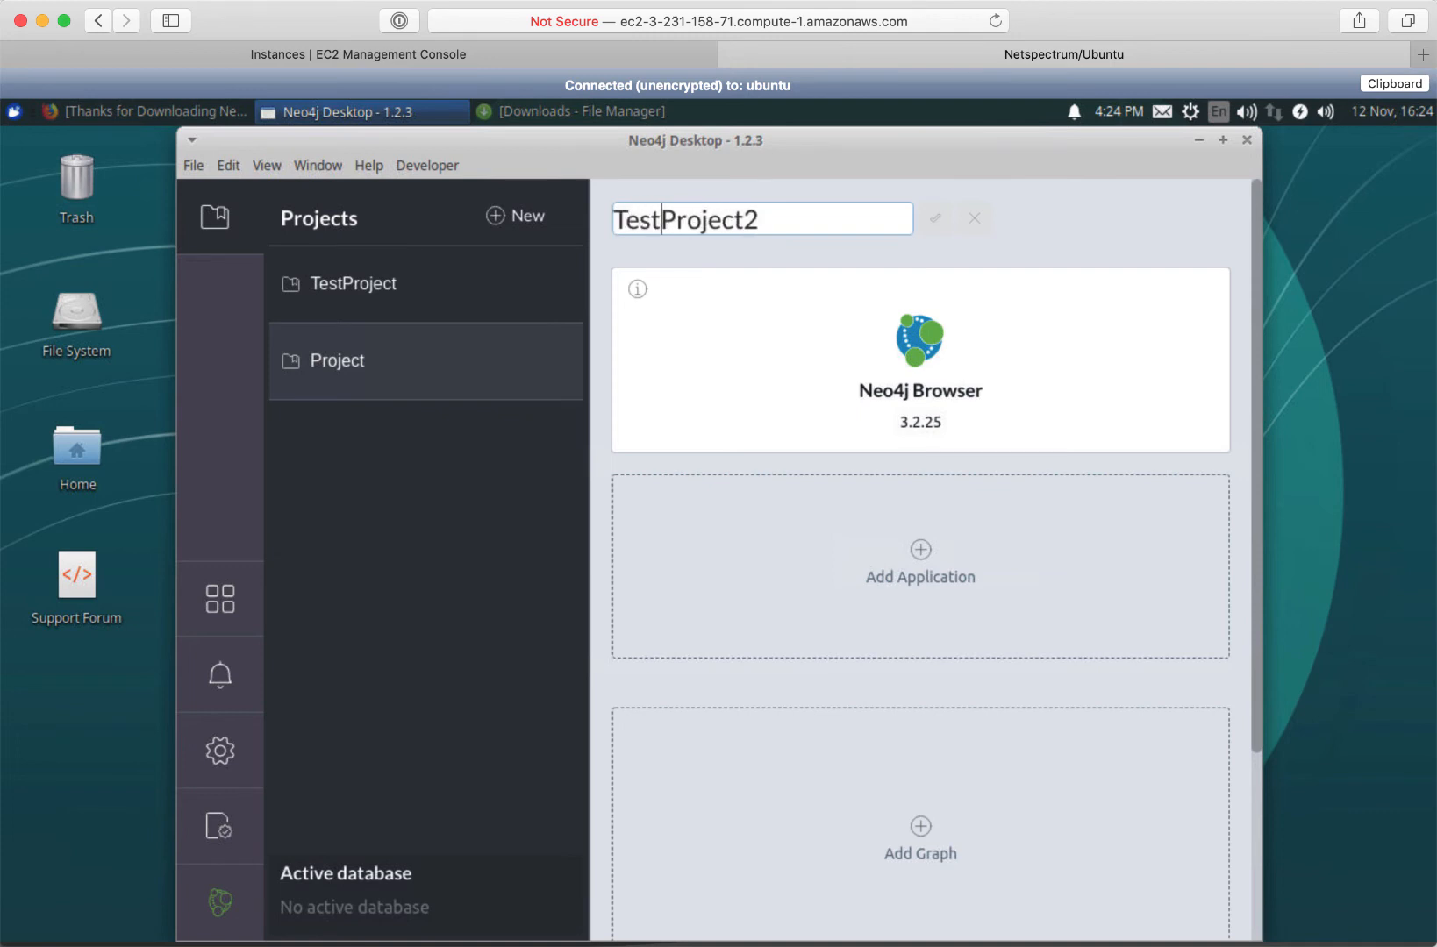
{"action": "left_click", "coordinate": [936, 222]}
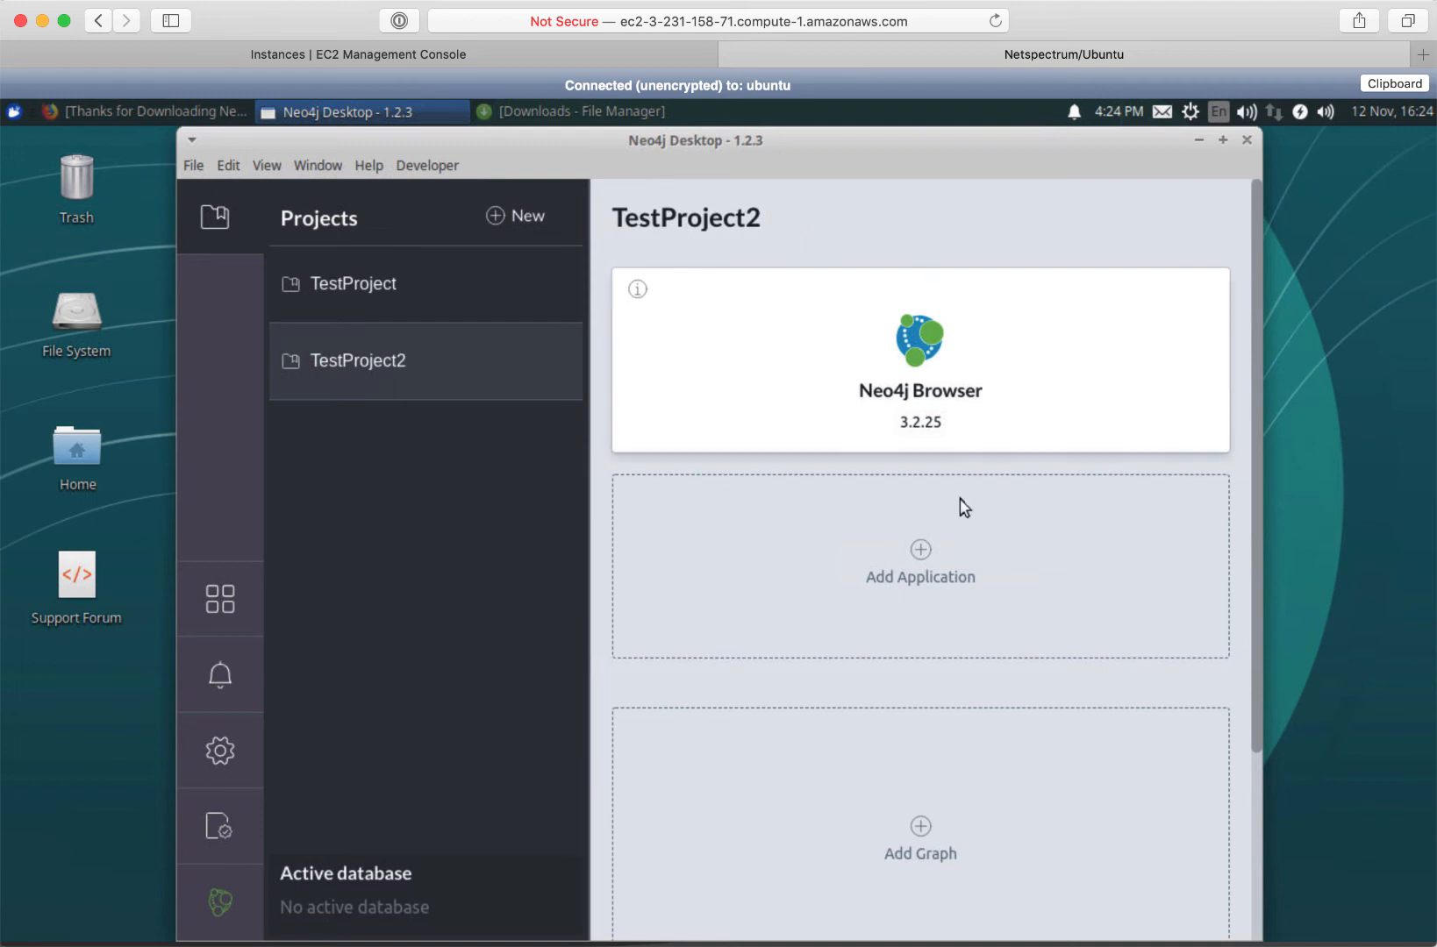
Create a local graph in TestProject2, entering a database password
{"action": "left_click", "coordinate": [921, 838]}
{"action": "left_click", "coordinate": [924, 814]}
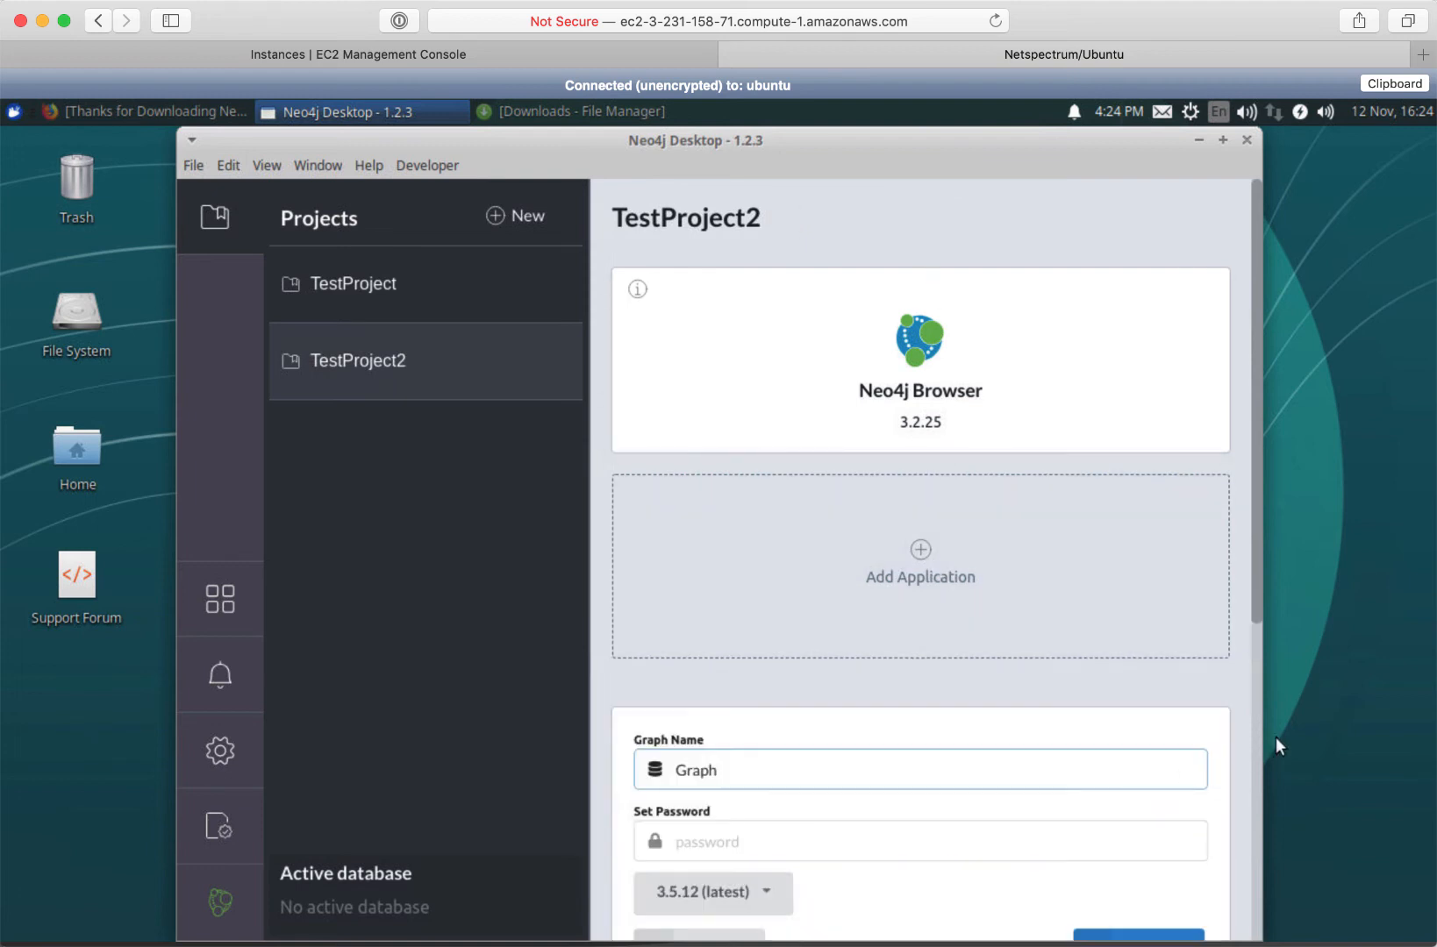
{"action": "scroll", "coordinate": [1254, 675], "scroll_direction": "down", "scroll_amount": 4}
{"action": "left_click", "coordinate": [787, 667]}
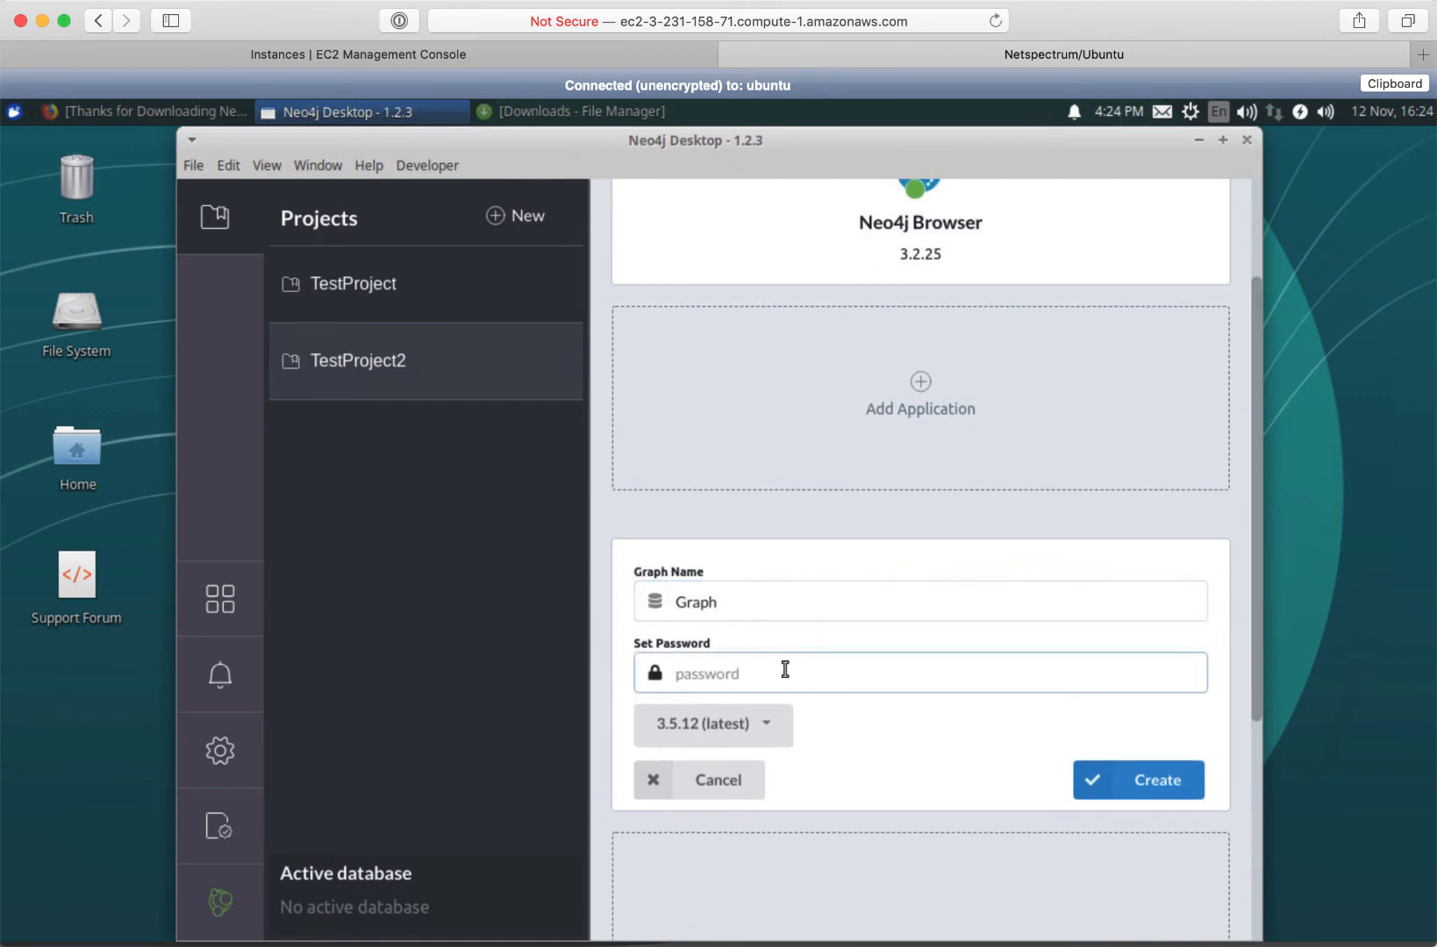
{"action": "type", "text": "123456"}
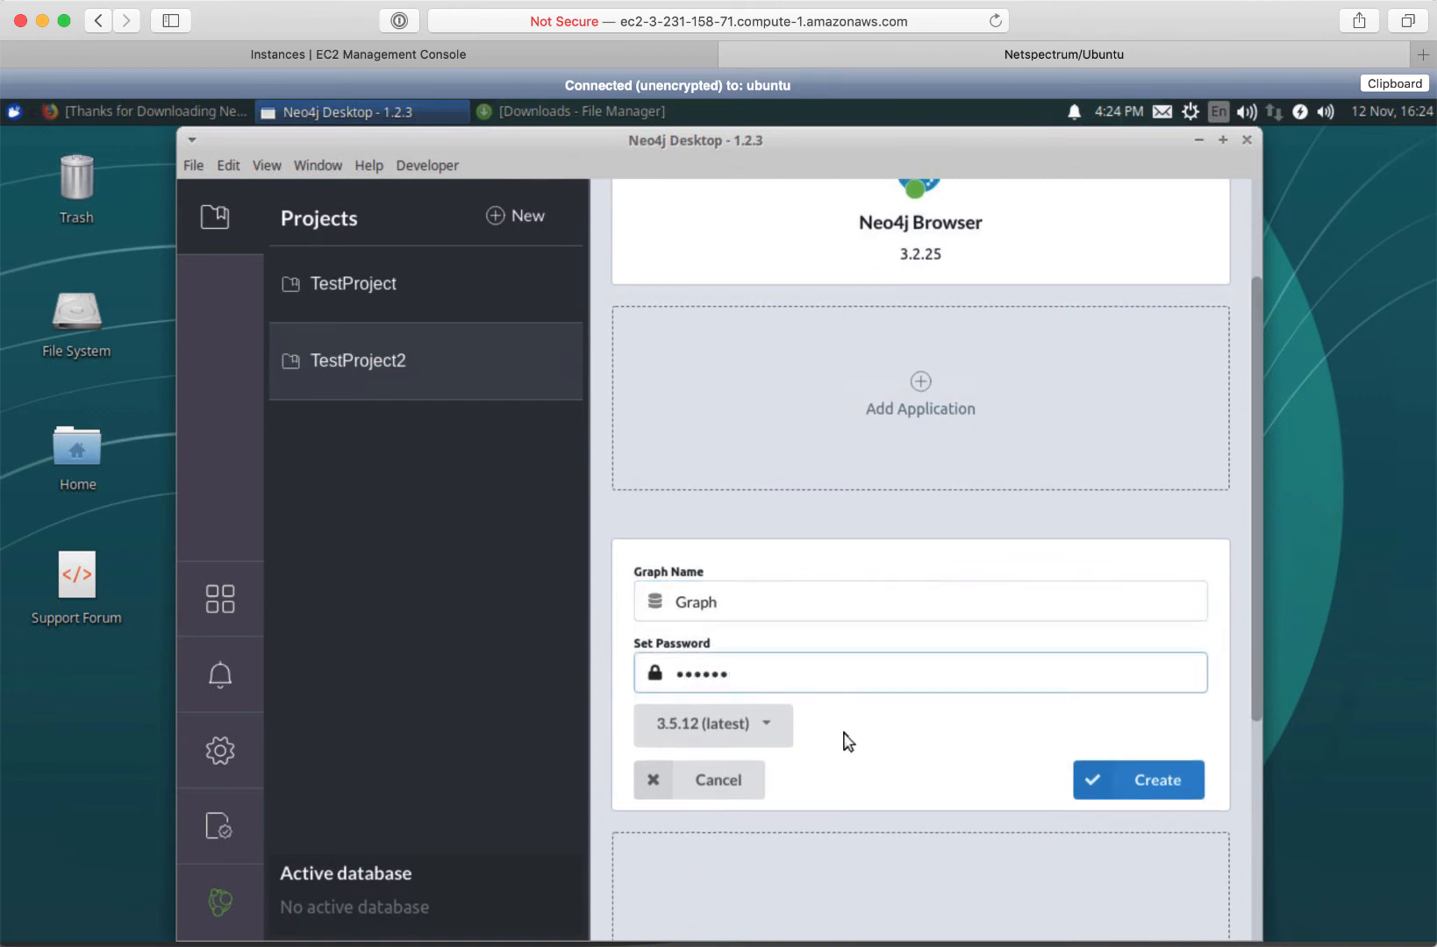
{"action": "left_click", "coordinate": [1148, 778]}
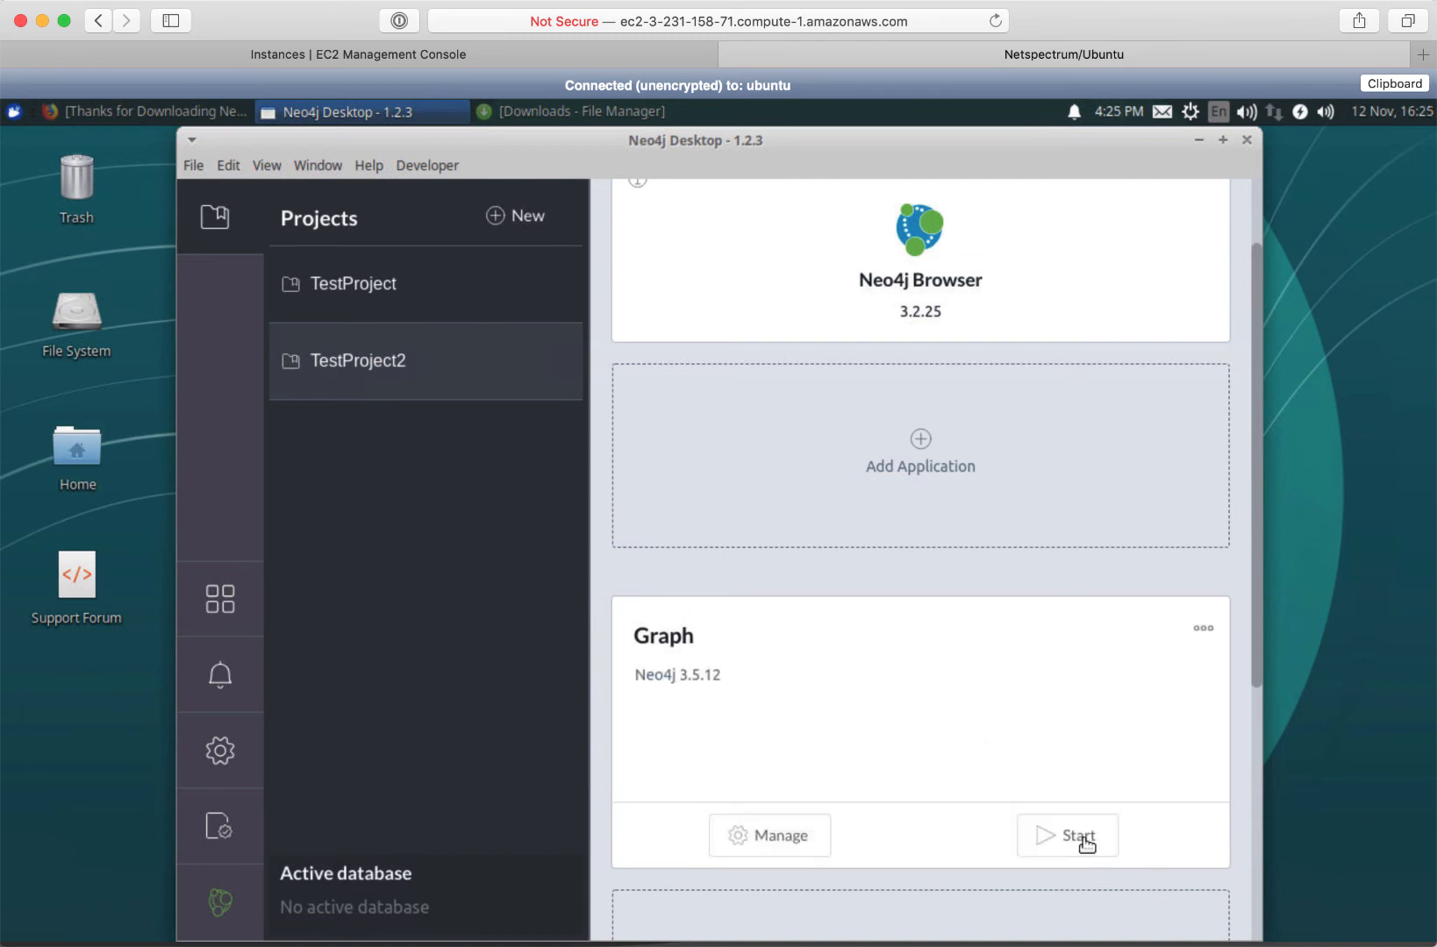
Start the new 3.5.12 graph and view its Logs and Settings in the management view
{"action": "left_click", "coordinate": [1071, 840]}
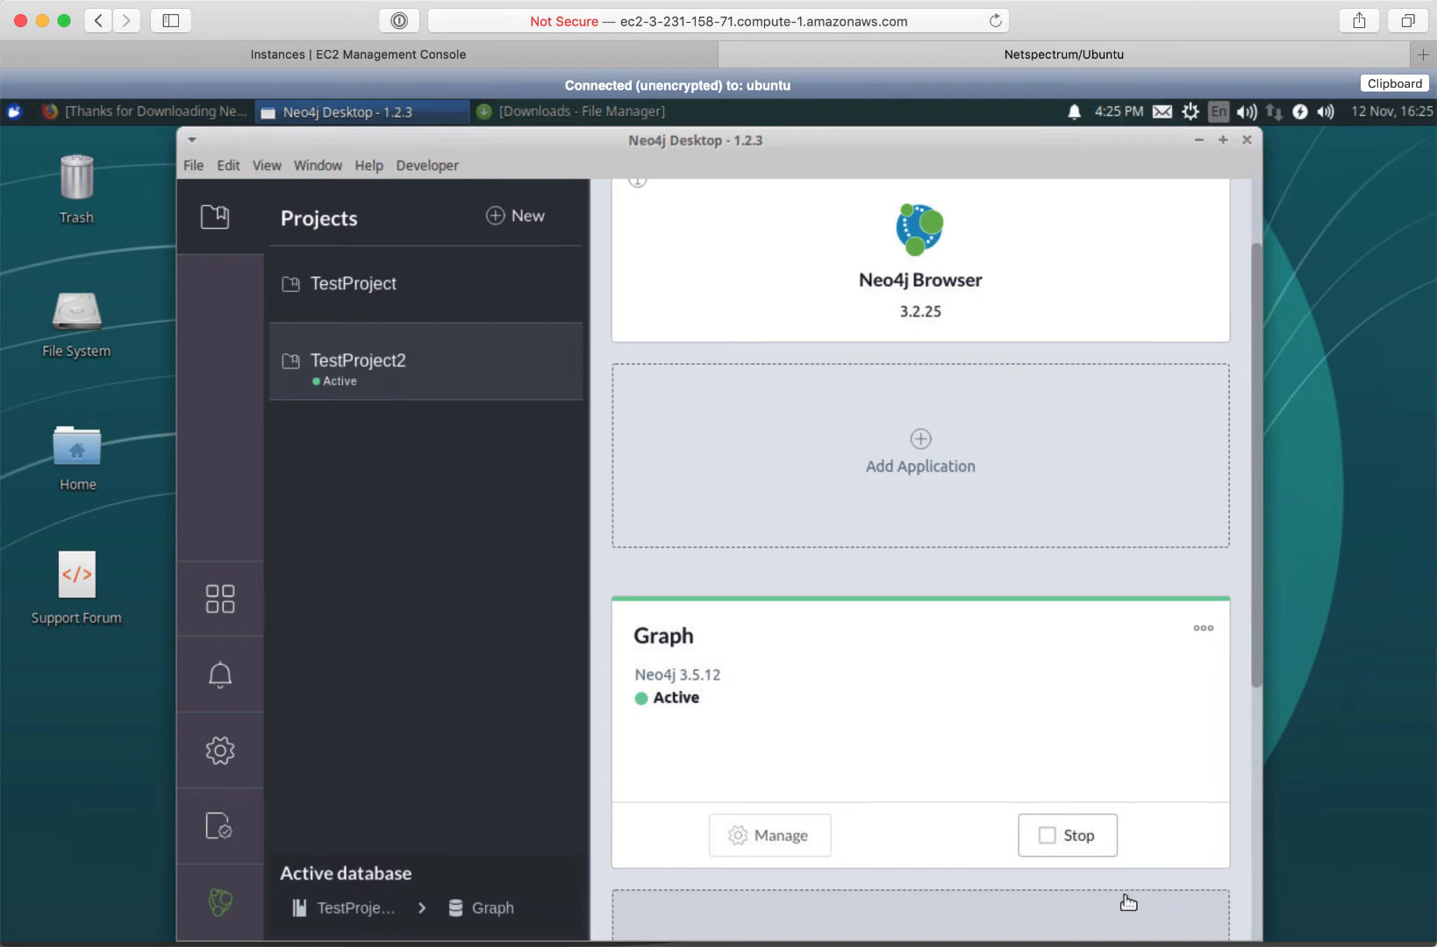
{"action": "left_click", "coordinate": [779, 840]}
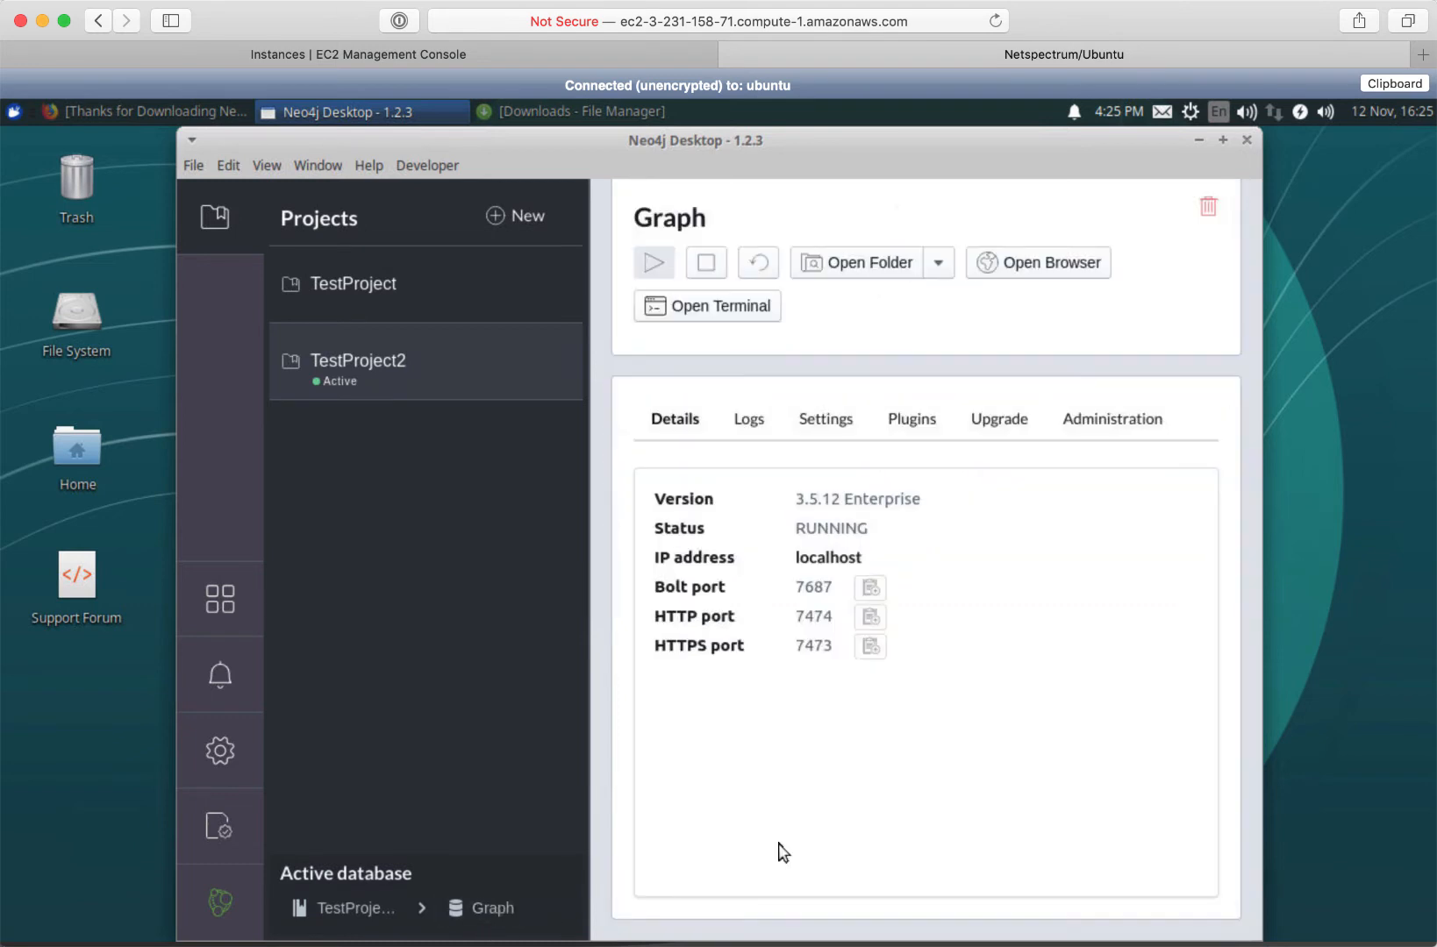
{"action": "left_click", "coordinate": [748, 423]}
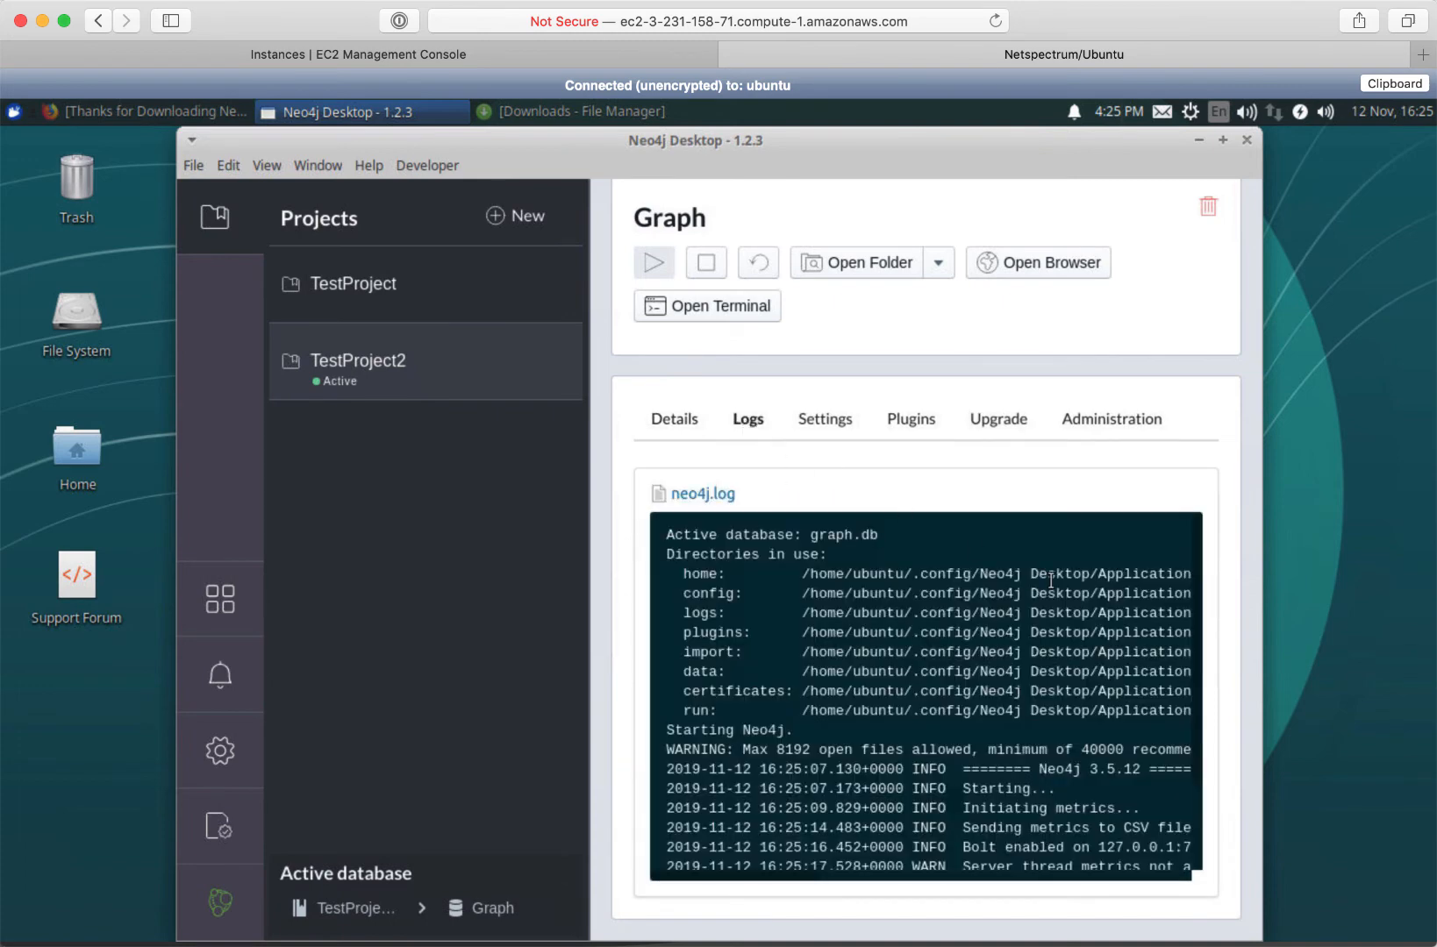
{"action": "left_click", "coordinate": [811, 421]}
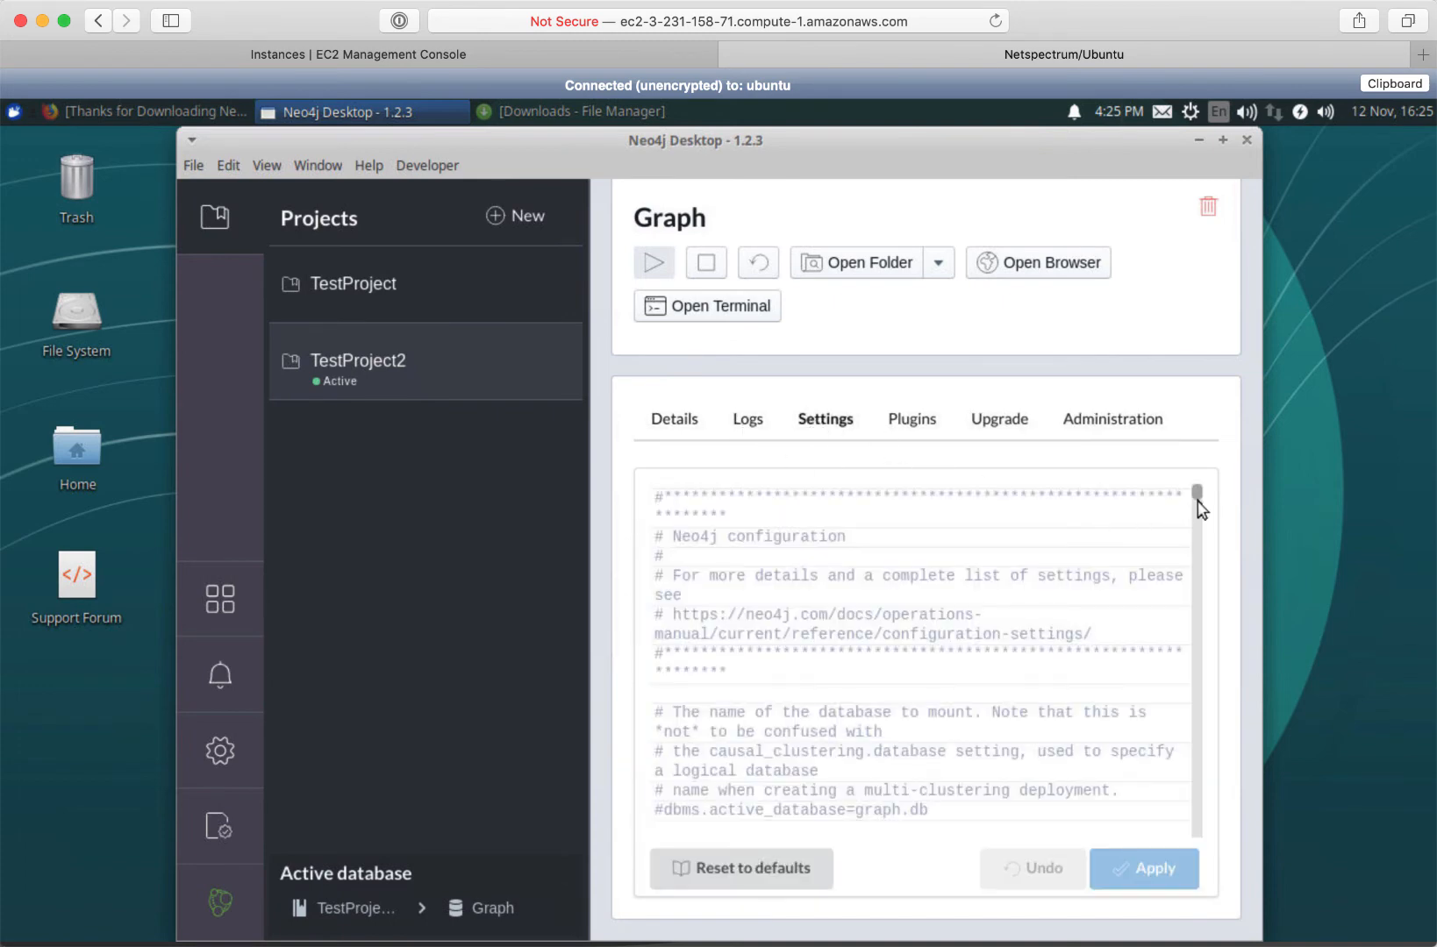
{"action": "mouse_move", "coordinate": [1196, 490]}
{"action": "left_mouse_down"}
{"action": "mouse_move", "coordinate": [1194, 564]}
{"action": "mouse_move", "coordinate": [1197, 497]}
{"action": "left_mouse_up"}
Stop the running Graph database and return to the TestProject2 overview
{"action": "left_click", "coordinate": [706, 275]}
{"action": "left_click", "coordinate": [380, 369]}
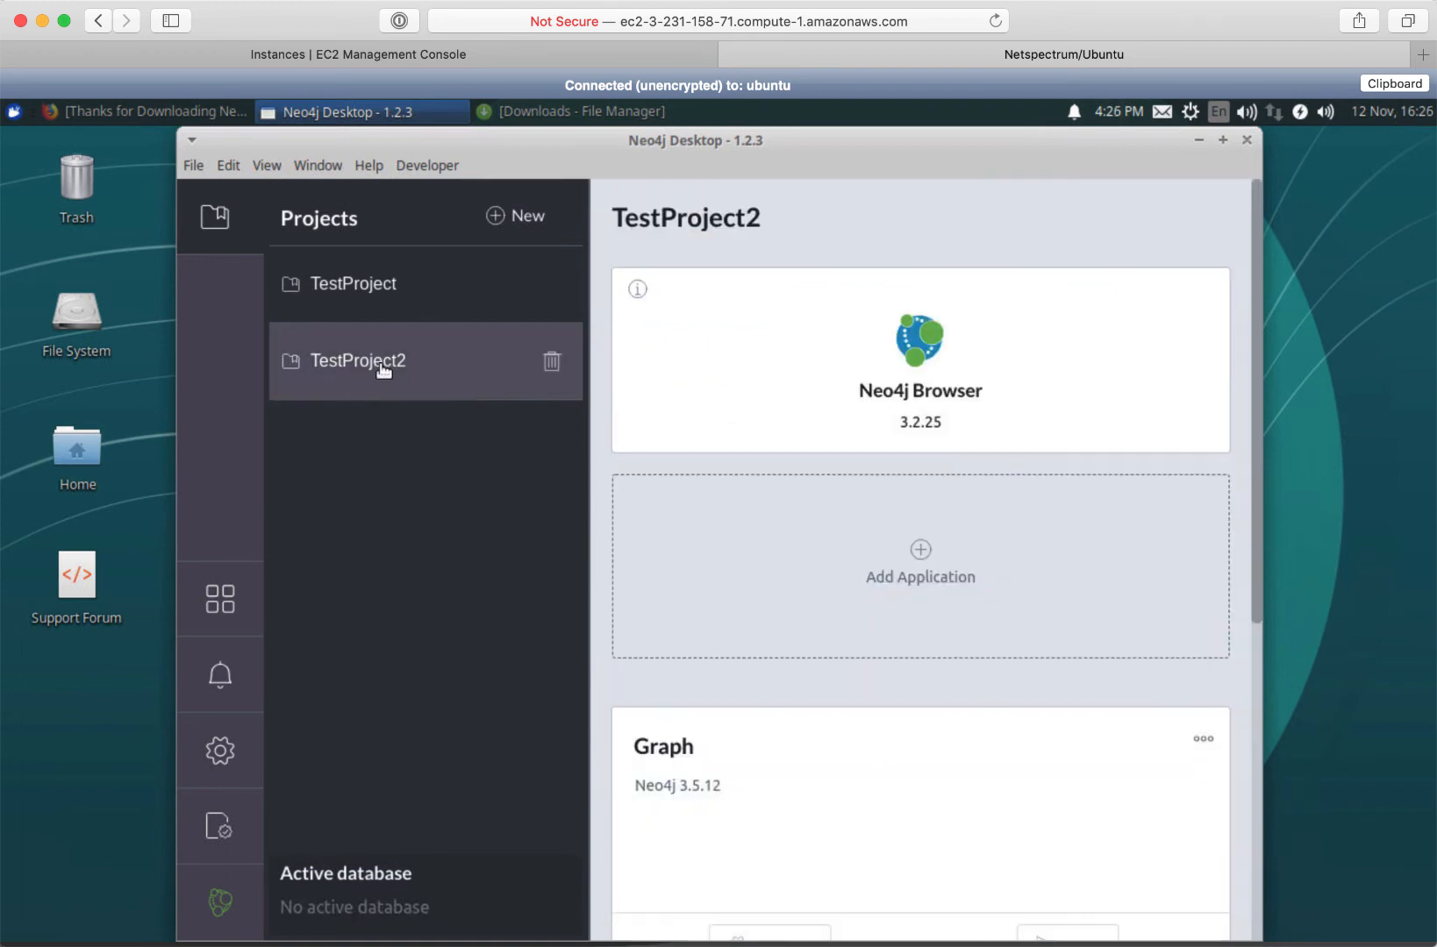
{"action": "left_click_drag", "start_coordinate": [1256, 610], "coordinate": [1256, 877]}
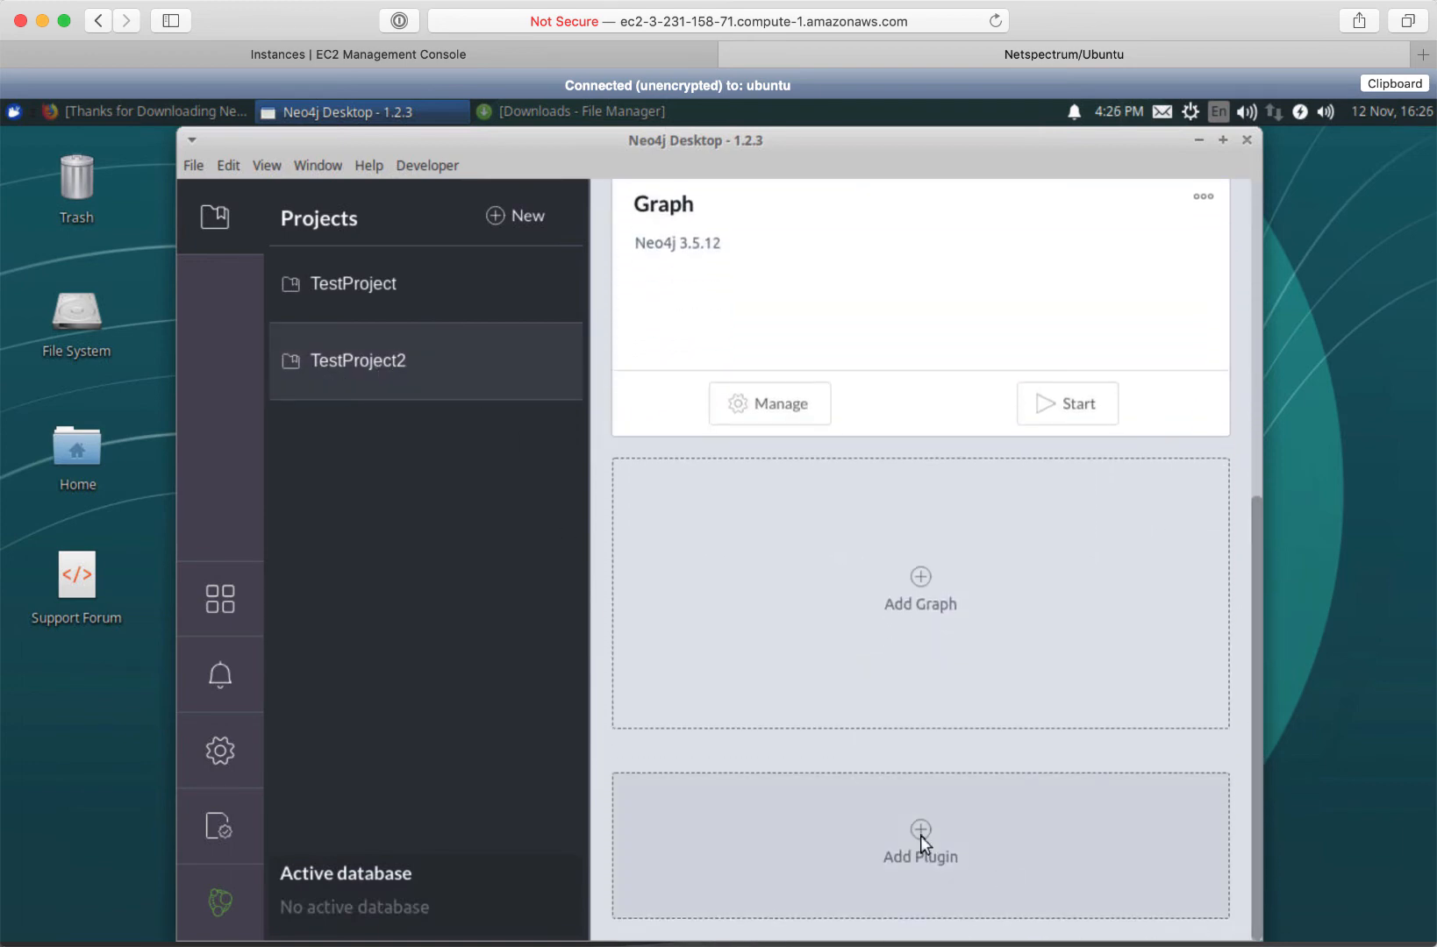
Install the APOC plugin for all TestProject2 graphs and close the plugins list
{"action": "left_click", "coordinate": [920, 835]}
{"action": "left_click", "coordinate": [368, 638]}
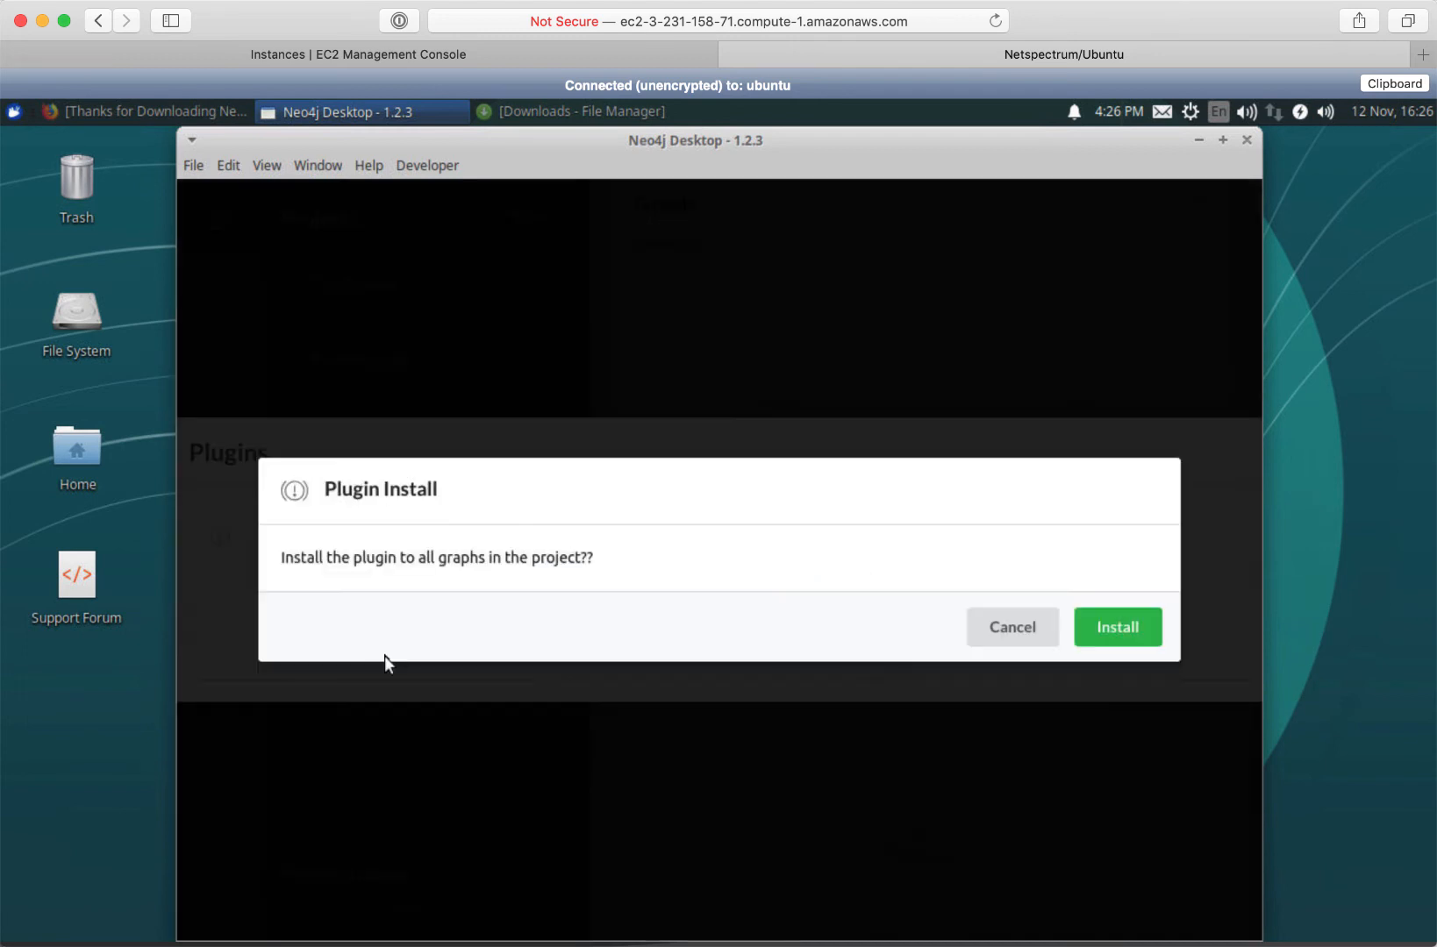
{"action": "left_click", "coordinate": [1132, 631]}
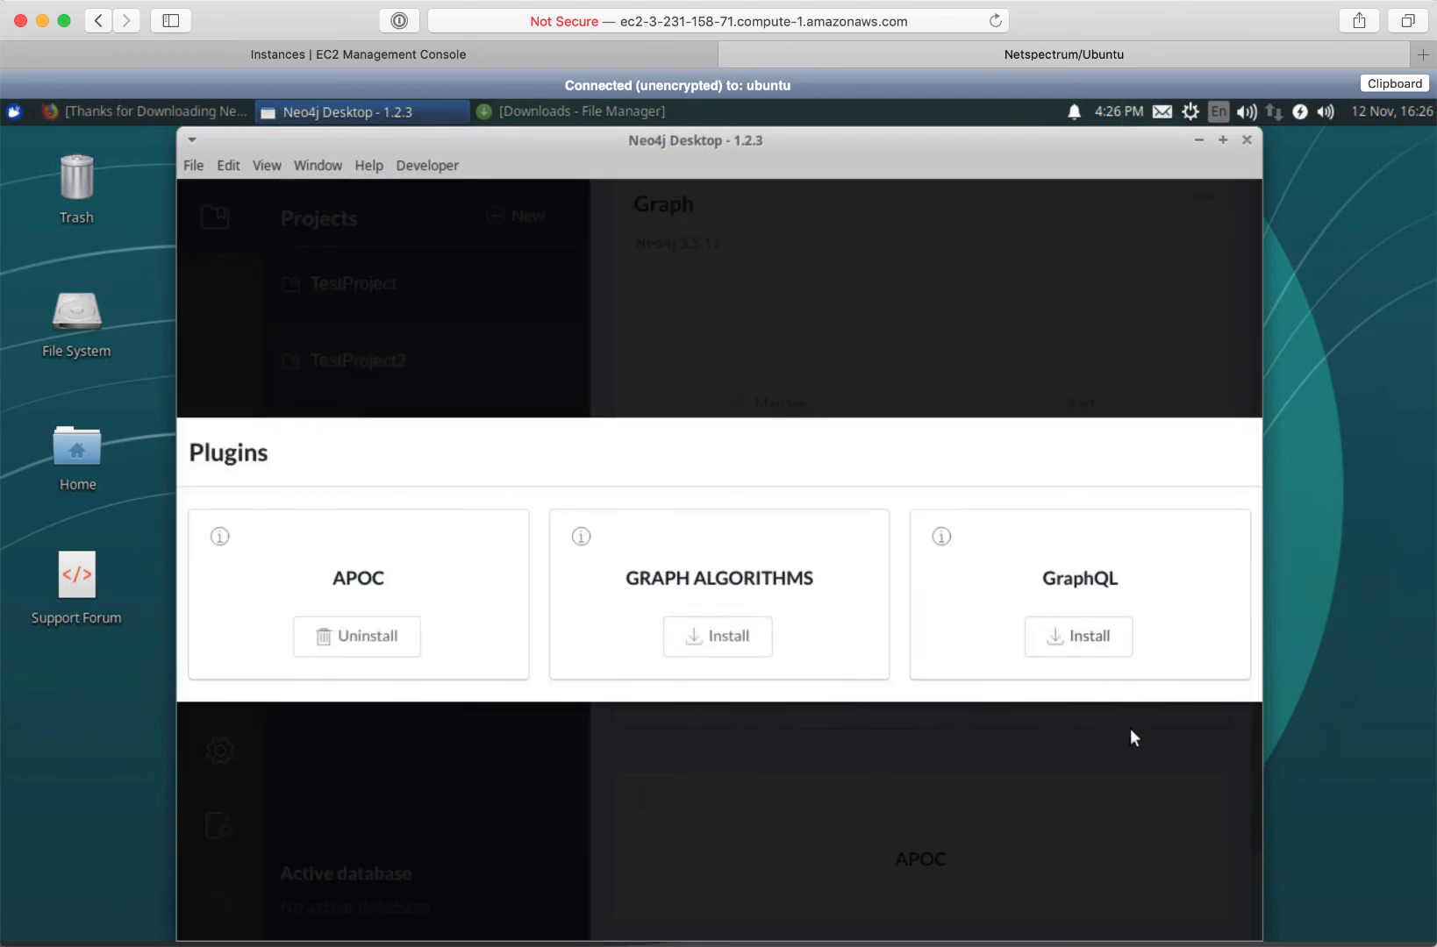
{"action": "left_click", "coordinate": [1131, 731]}
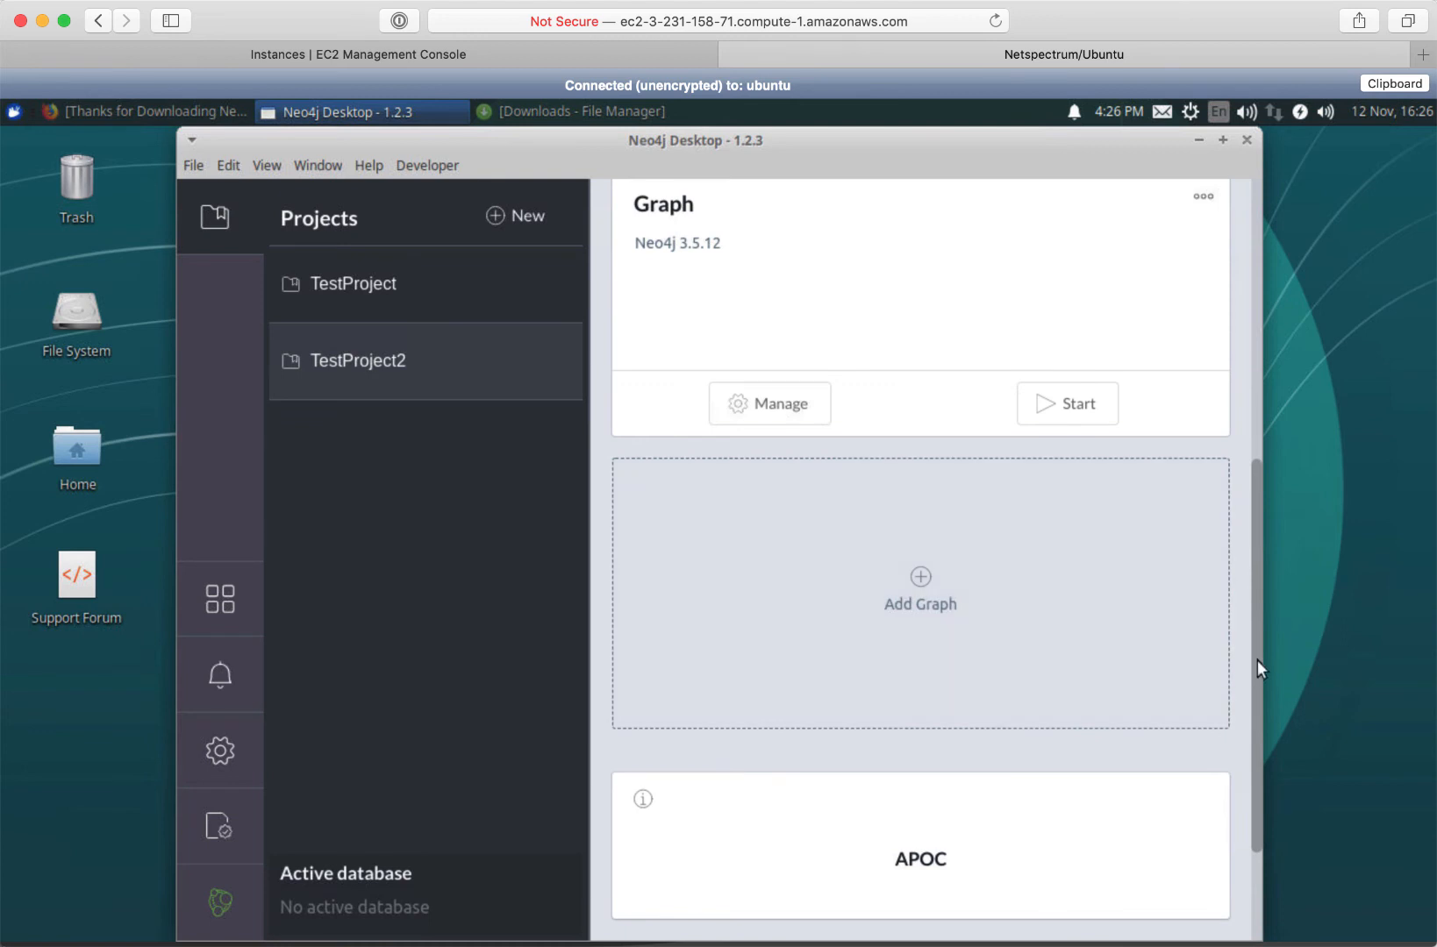
{"action": "left_click_drag", "start_coordinate": [1257, 660], "coordinate": [1238, 488]}
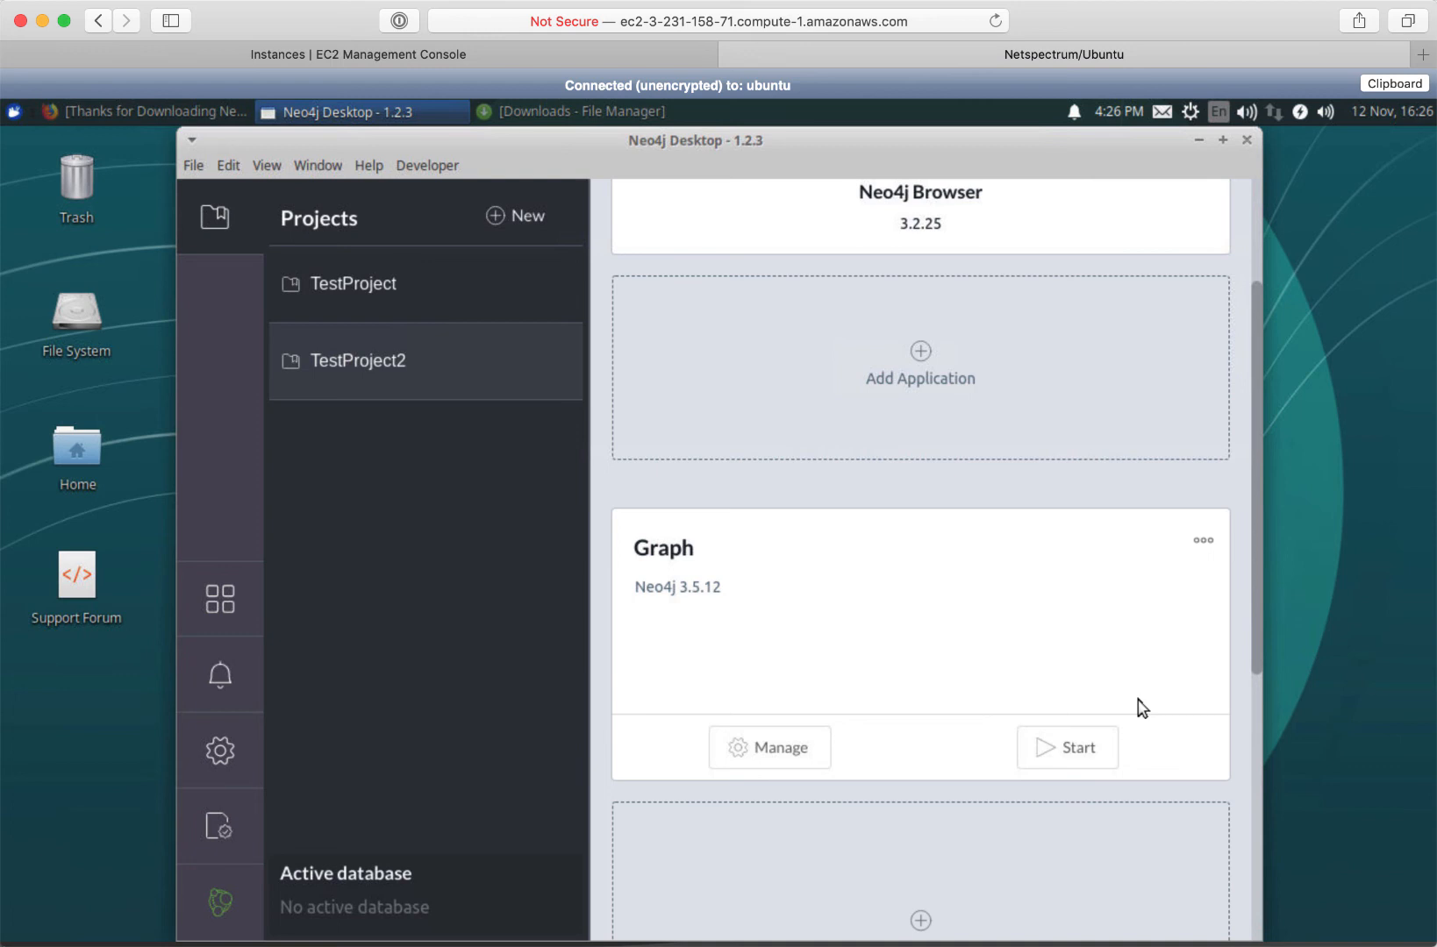
Restart the Graph database, check its management details, and return to the TestProject2 overview
{"action": "left_click", "coordinate": [1068, 752]}
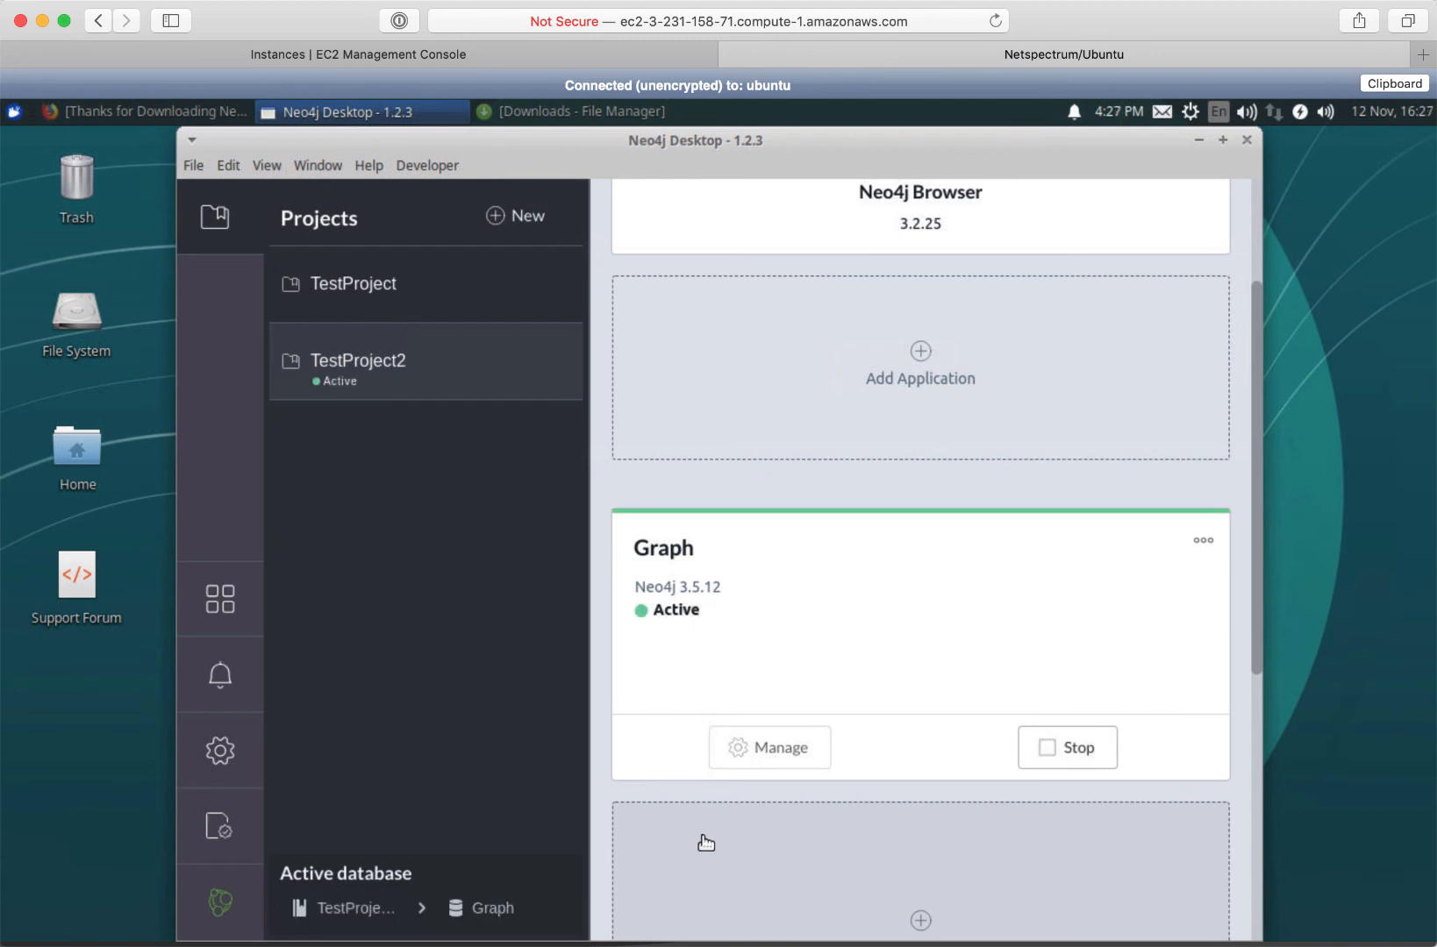
{"action": "left_click", "coordinate": [776, 750]}
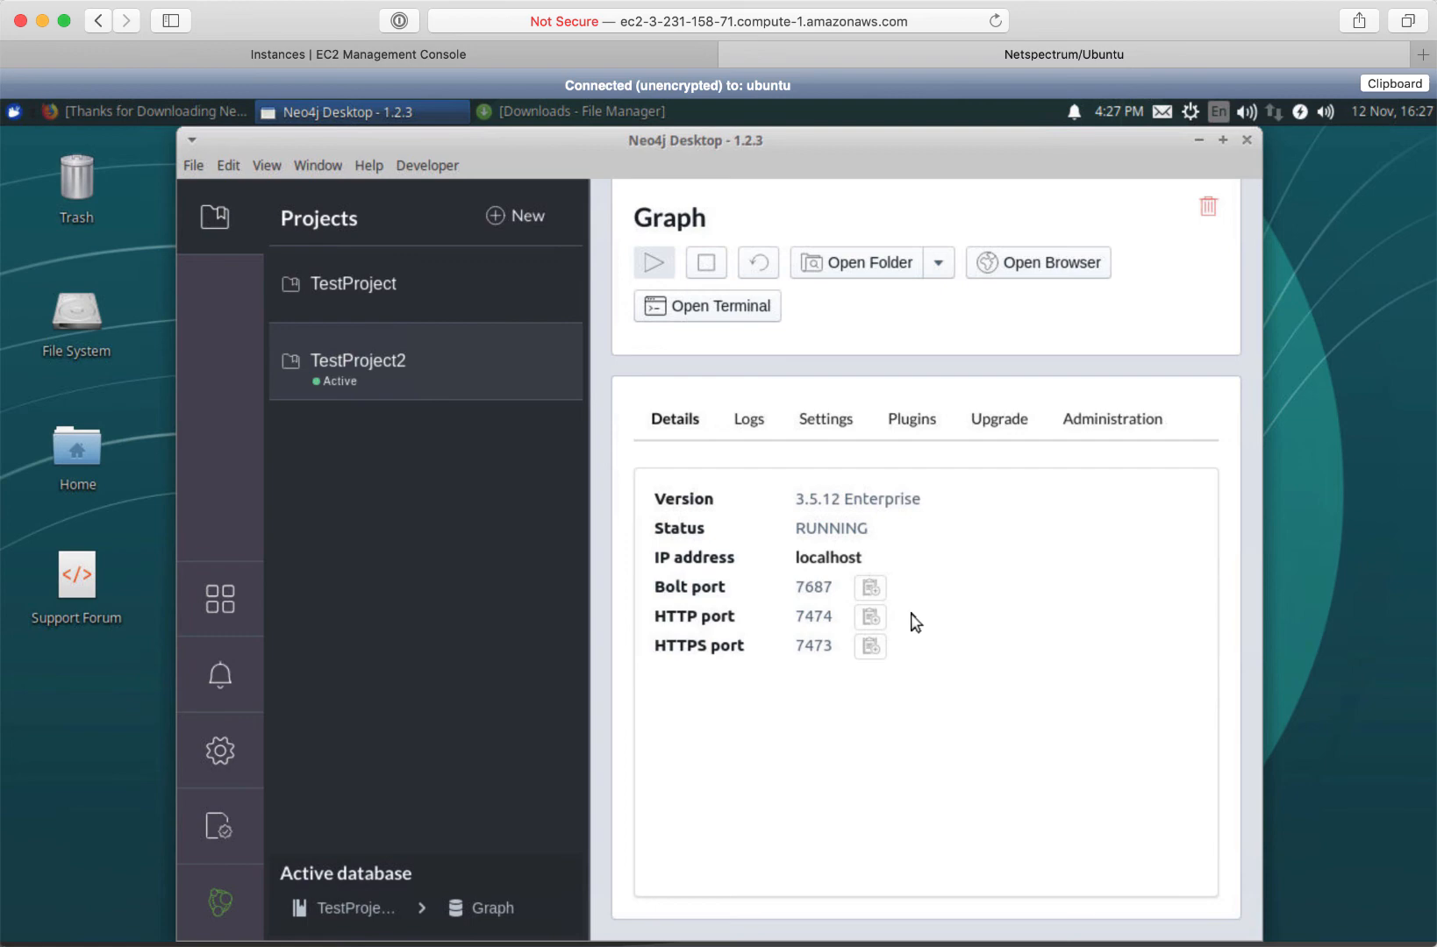
{"action": "left_click", "coordinate": [372, 349]}
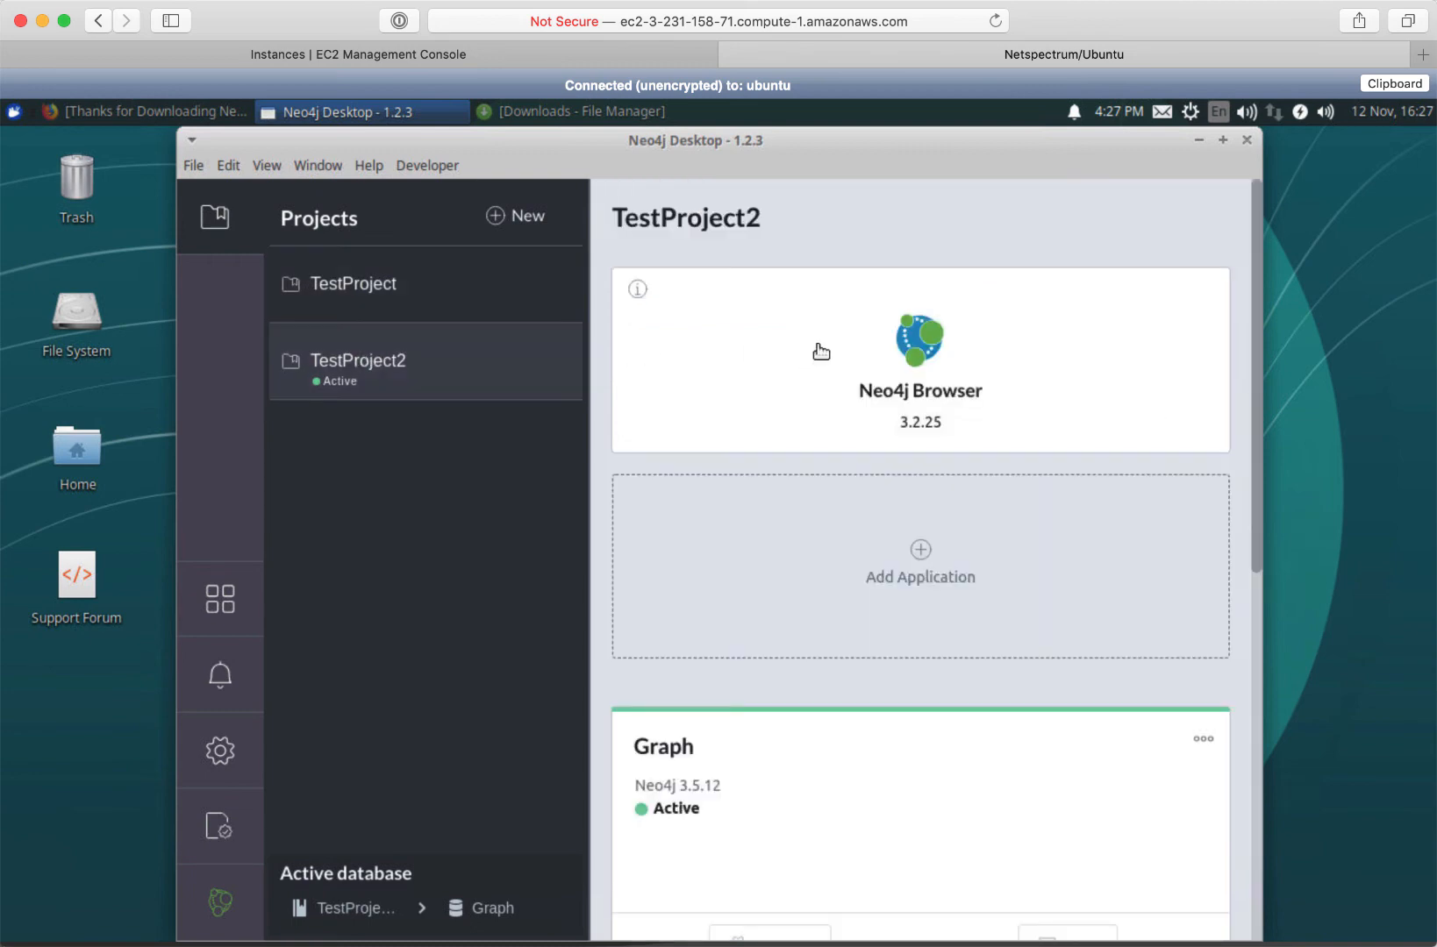
Open the Graph in Neo4j Browser, view and hide the database info panel, then minimize Browser
{"action": "left_click", "coordinate": [917, 355]}
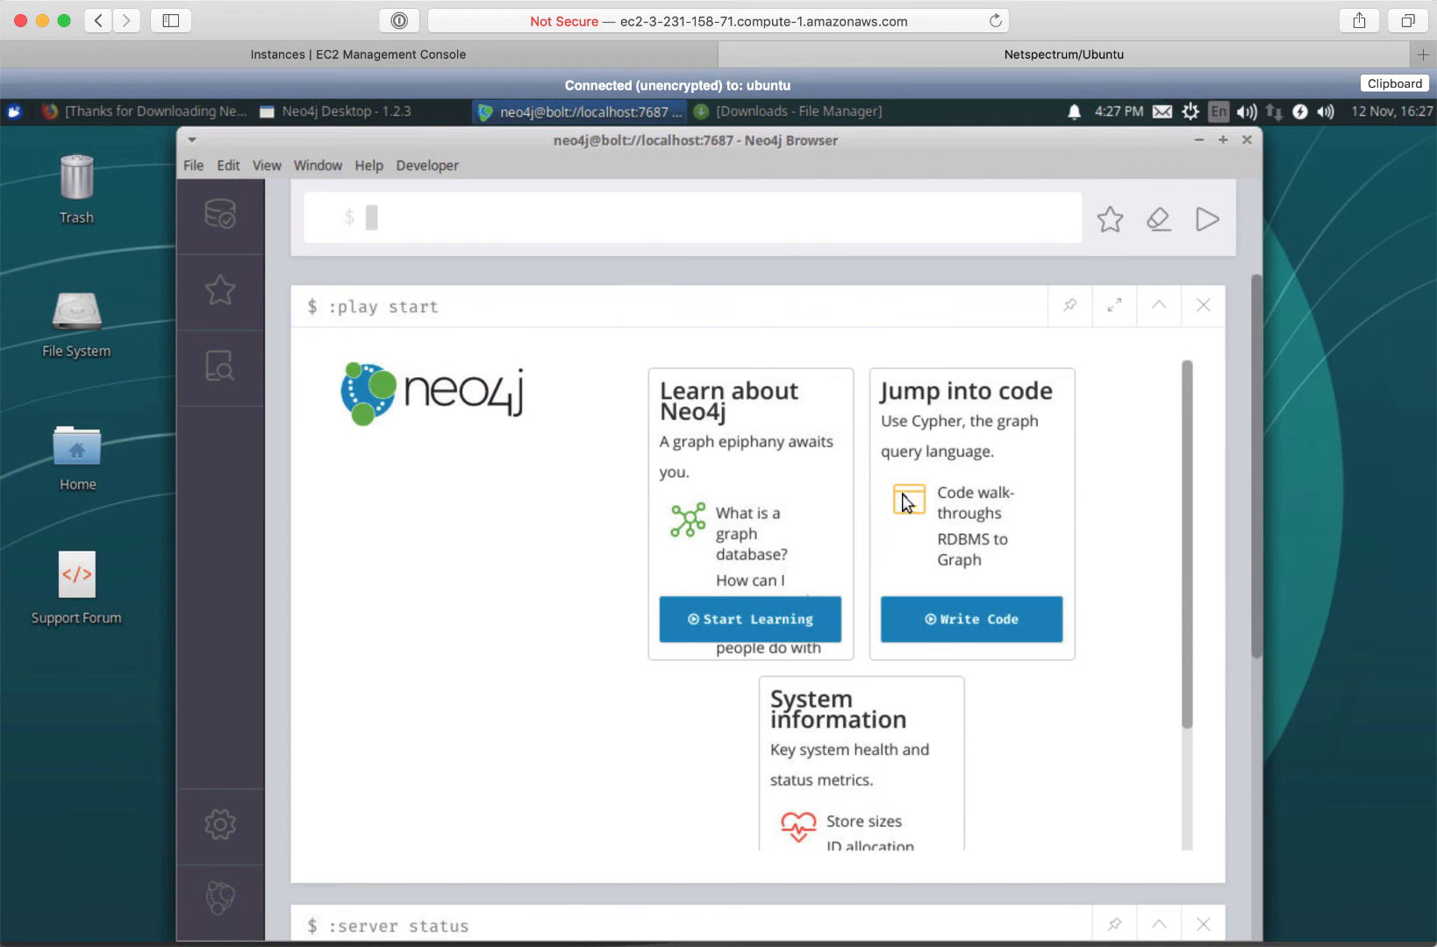
{"action": "left_click", "coordinate": [219, 227]}
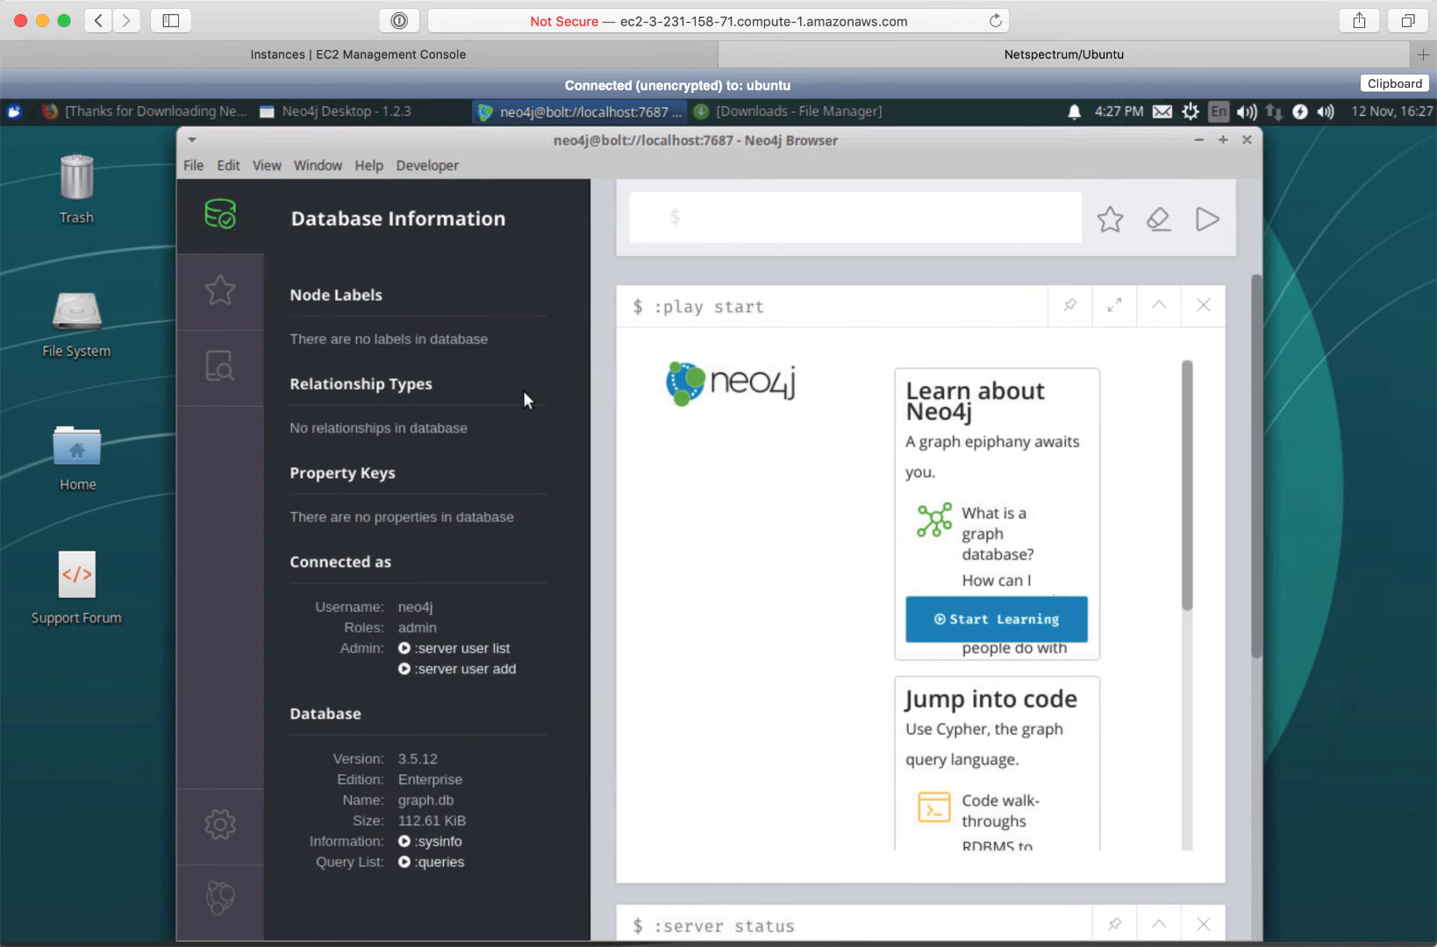
{"action": "left_click", "coordinate": [222, 215]}
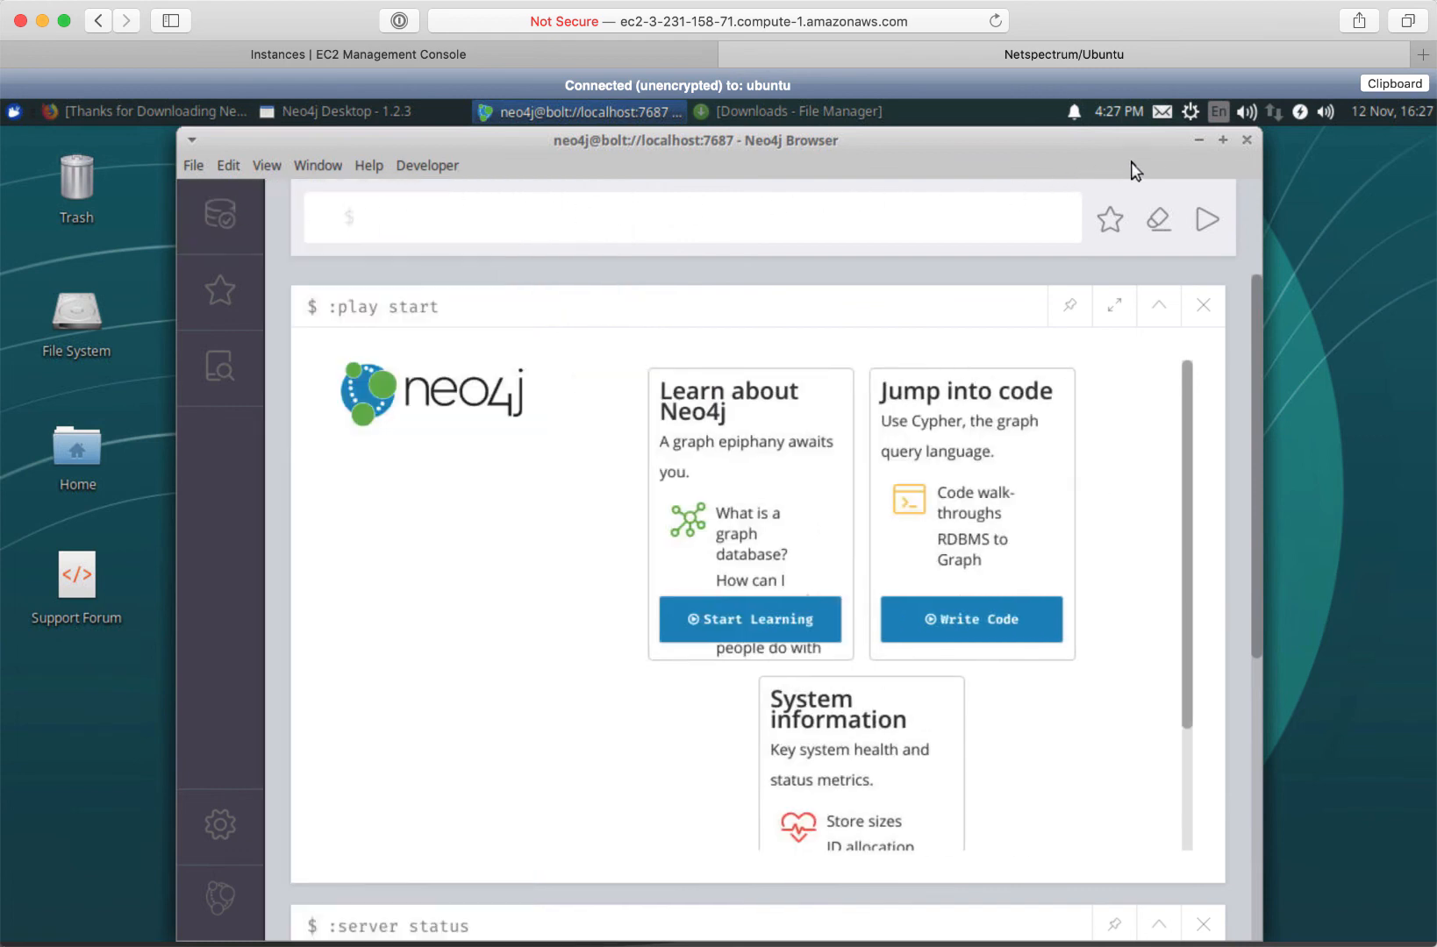
{"action": "left_click", "coordinate": [1196, 142]}
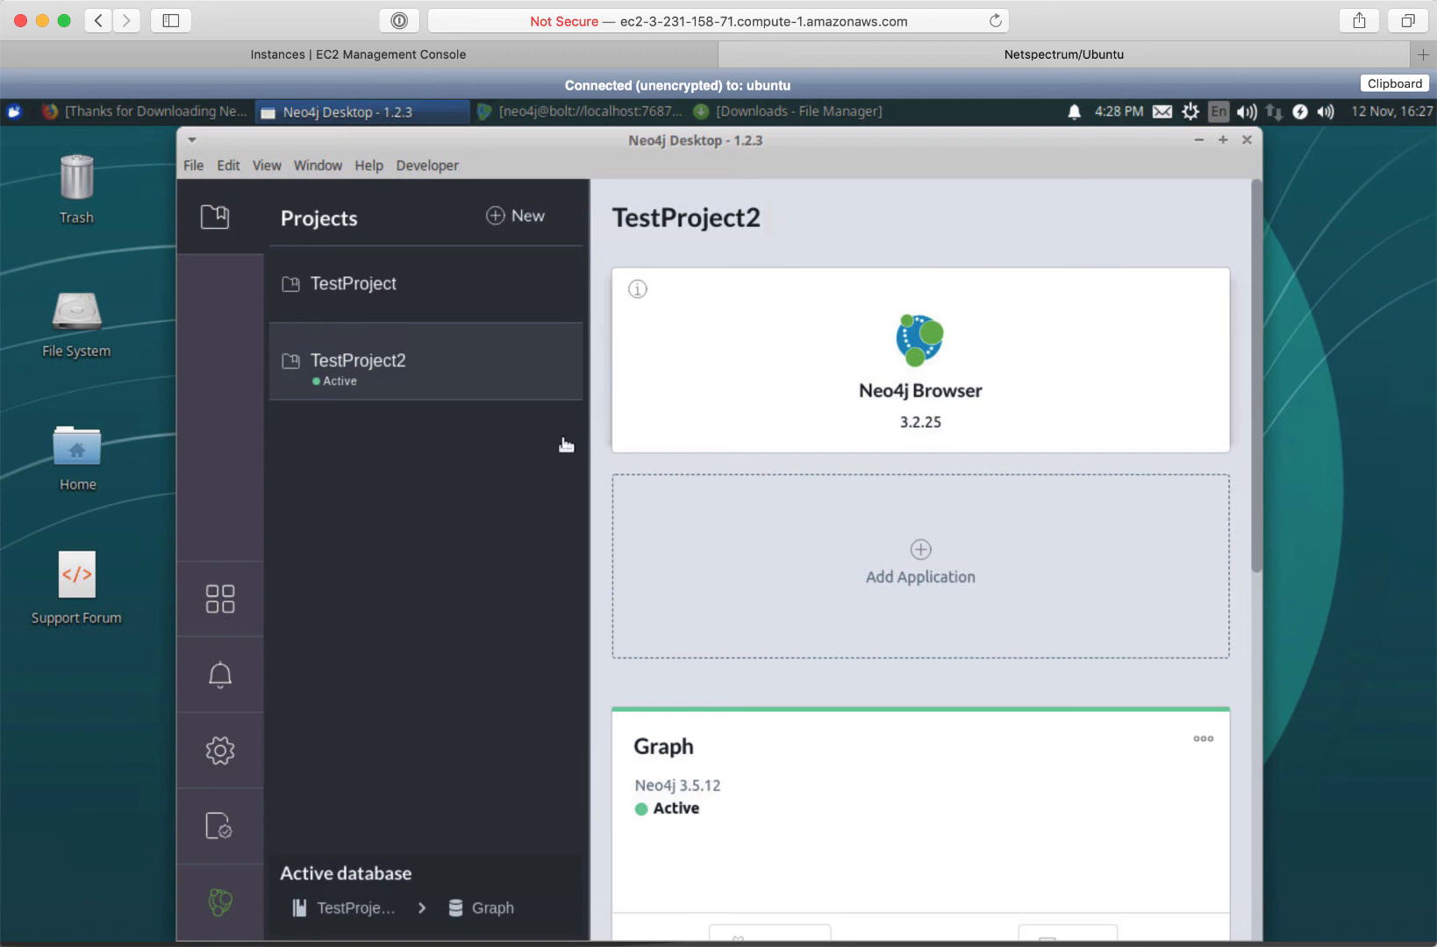
{"action": "left_click", "coordinate": [219, 609]}
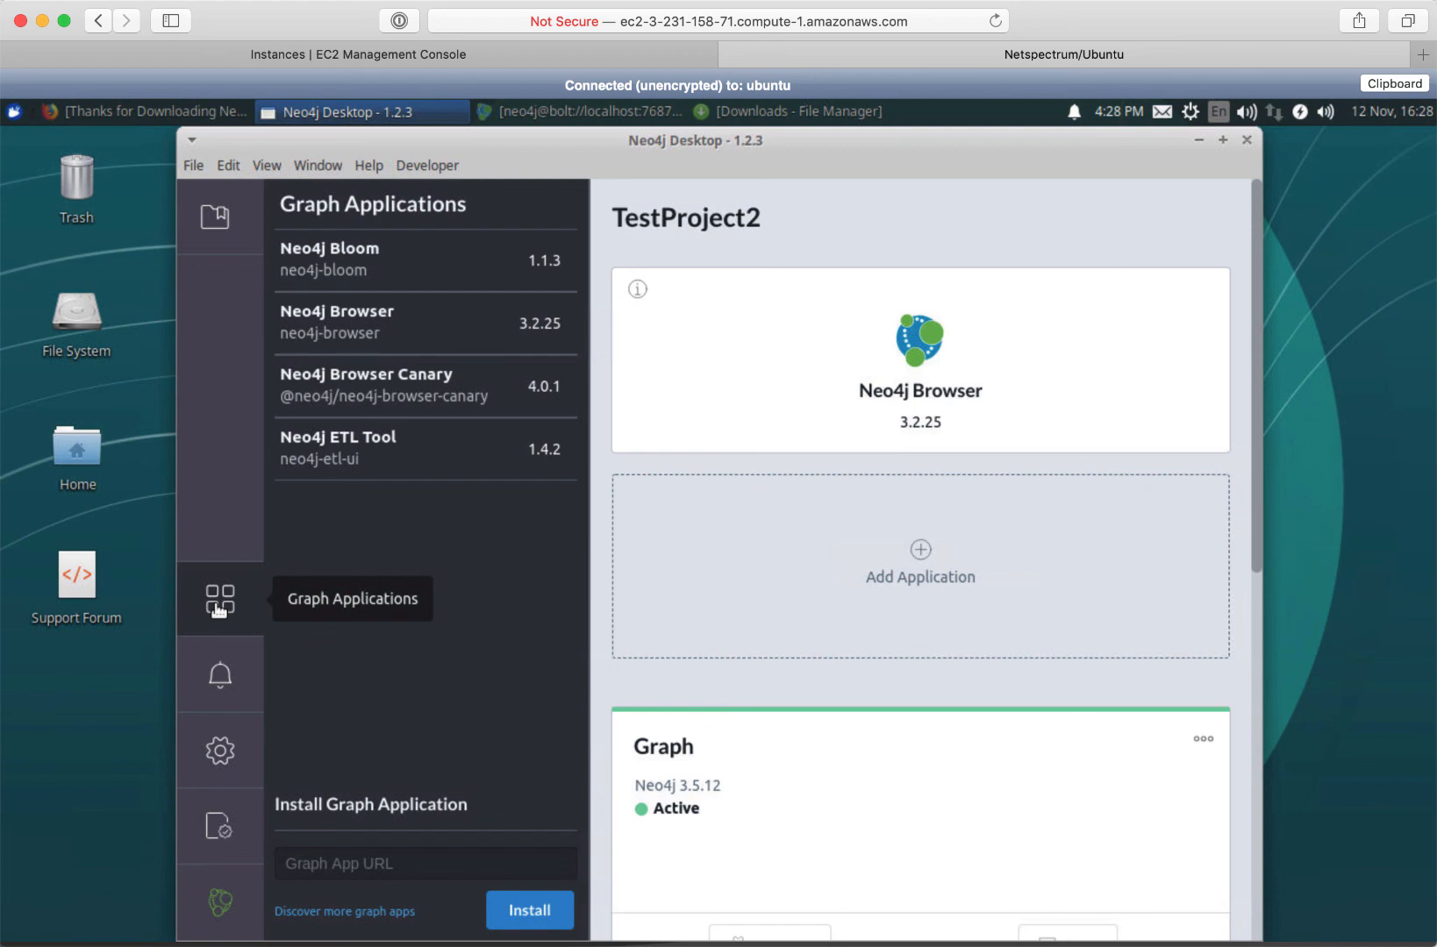
{"action": "left_click", "coordinate": [221, 679]}
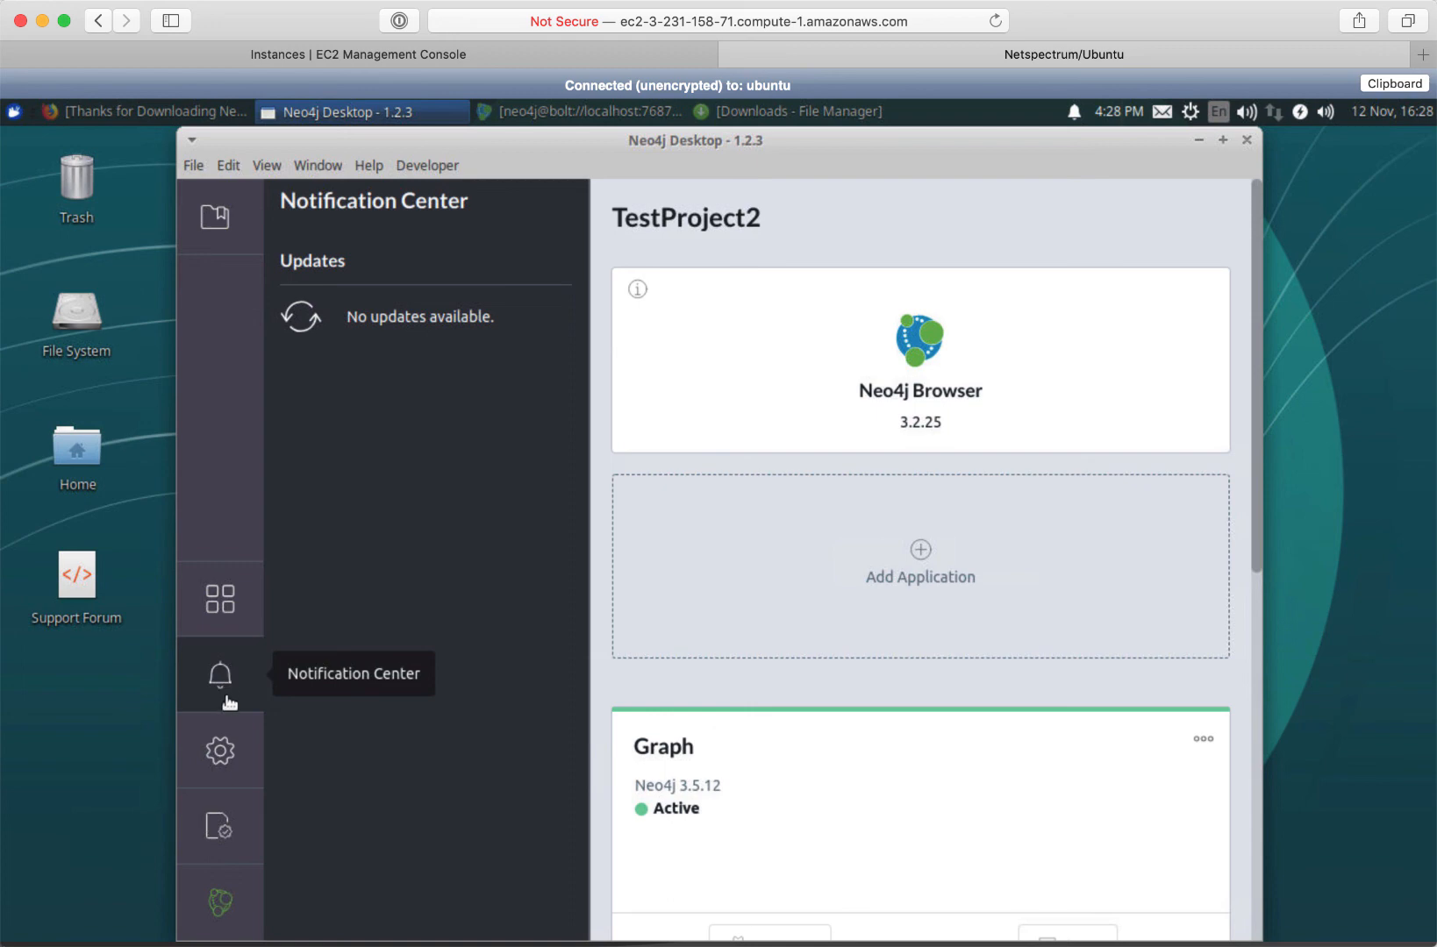
{"action": "left_click", "coordinate": [223, 753]}
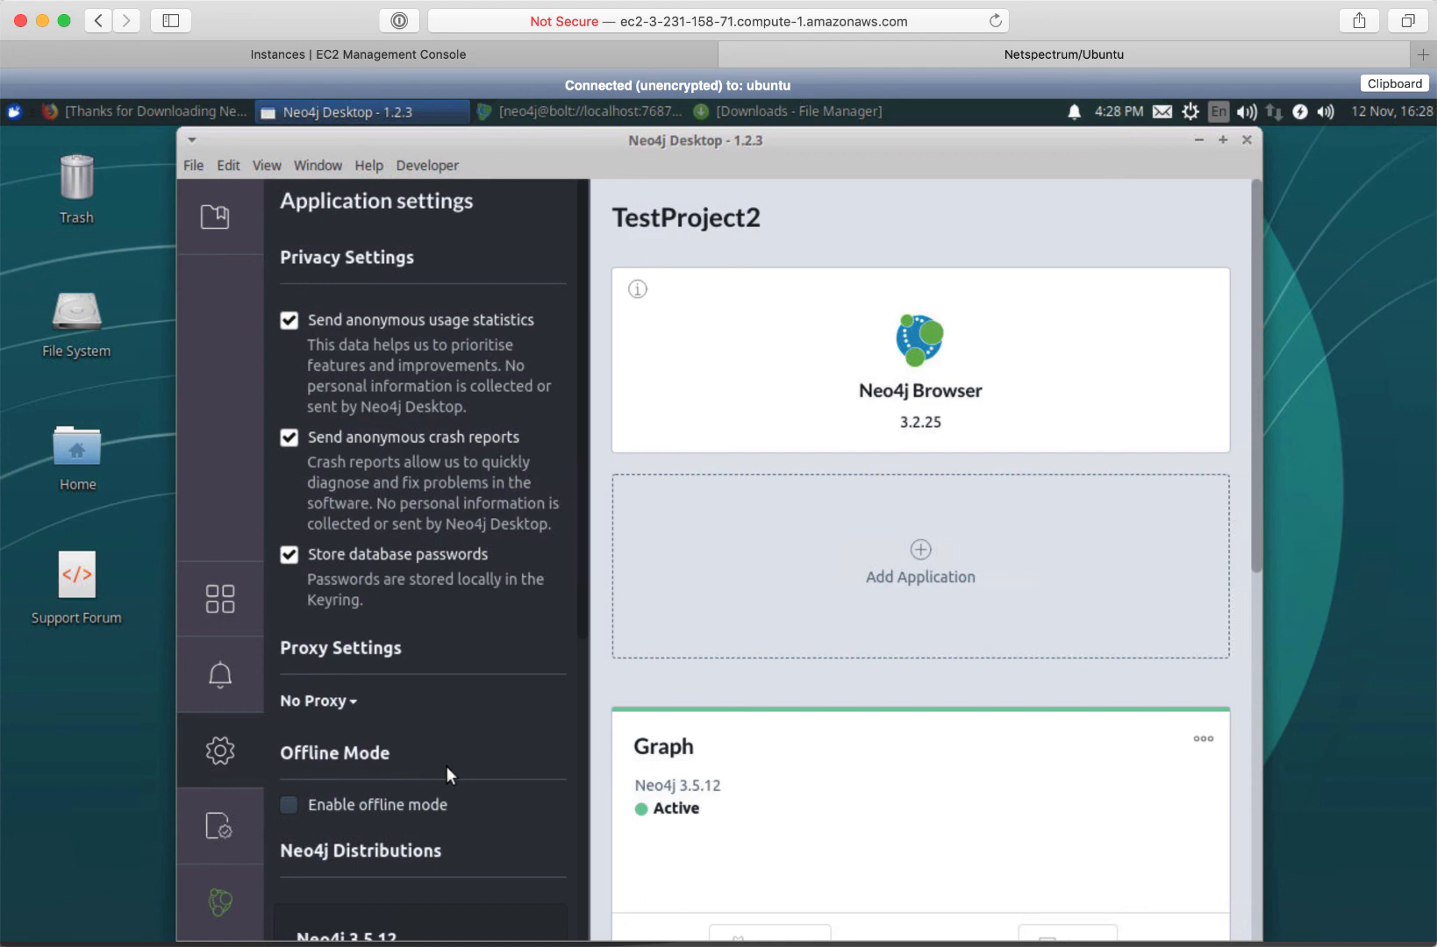
{"action": "left_click", "coordinate": [223, 829]}
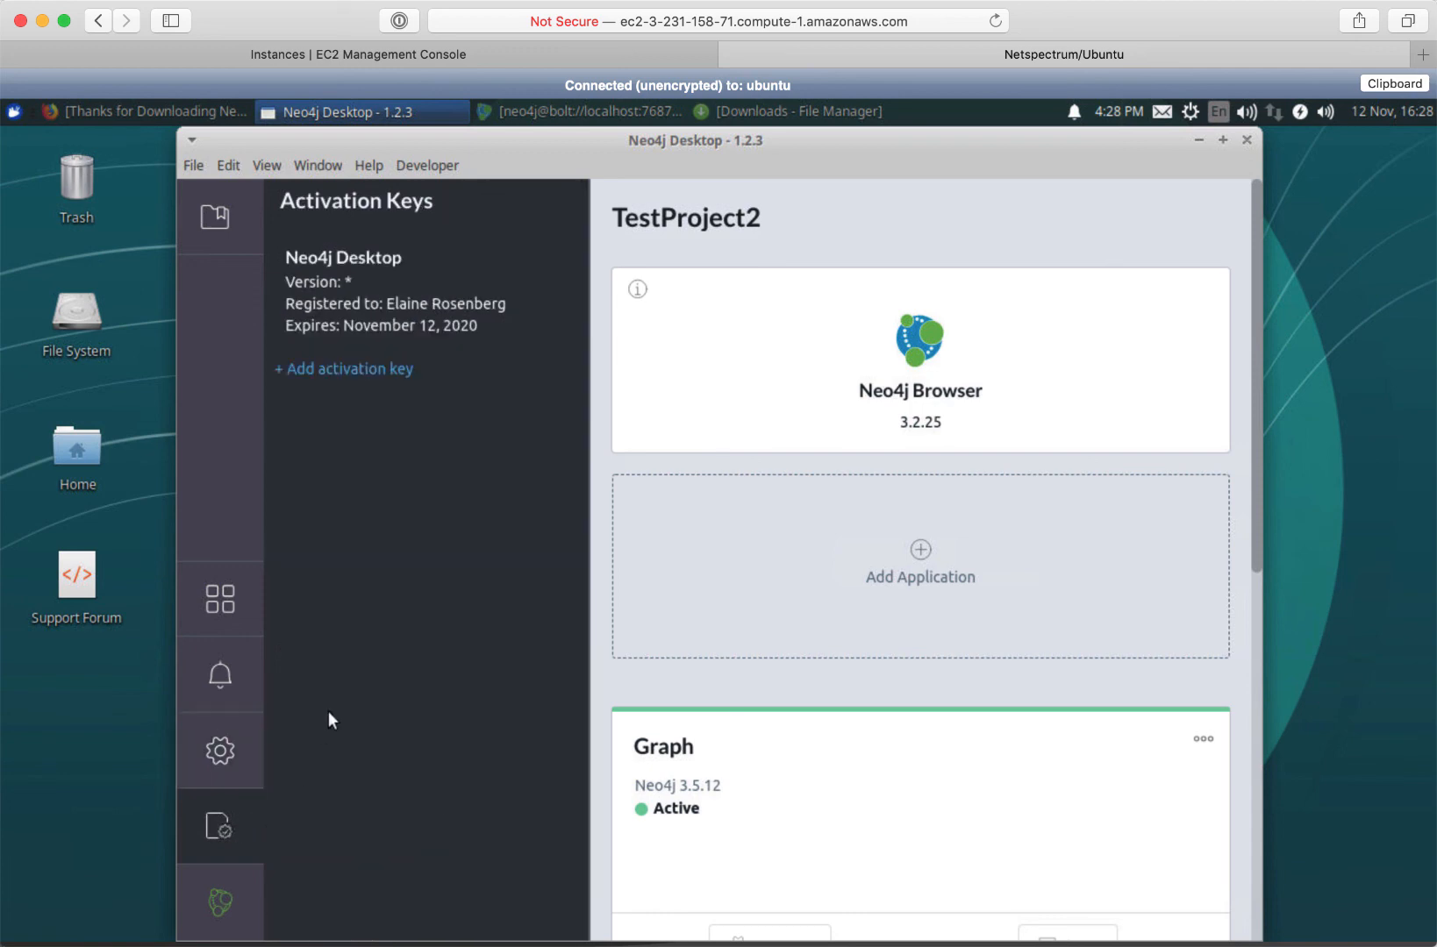
{"action": "left_click", "coordinate": [215, 217]}
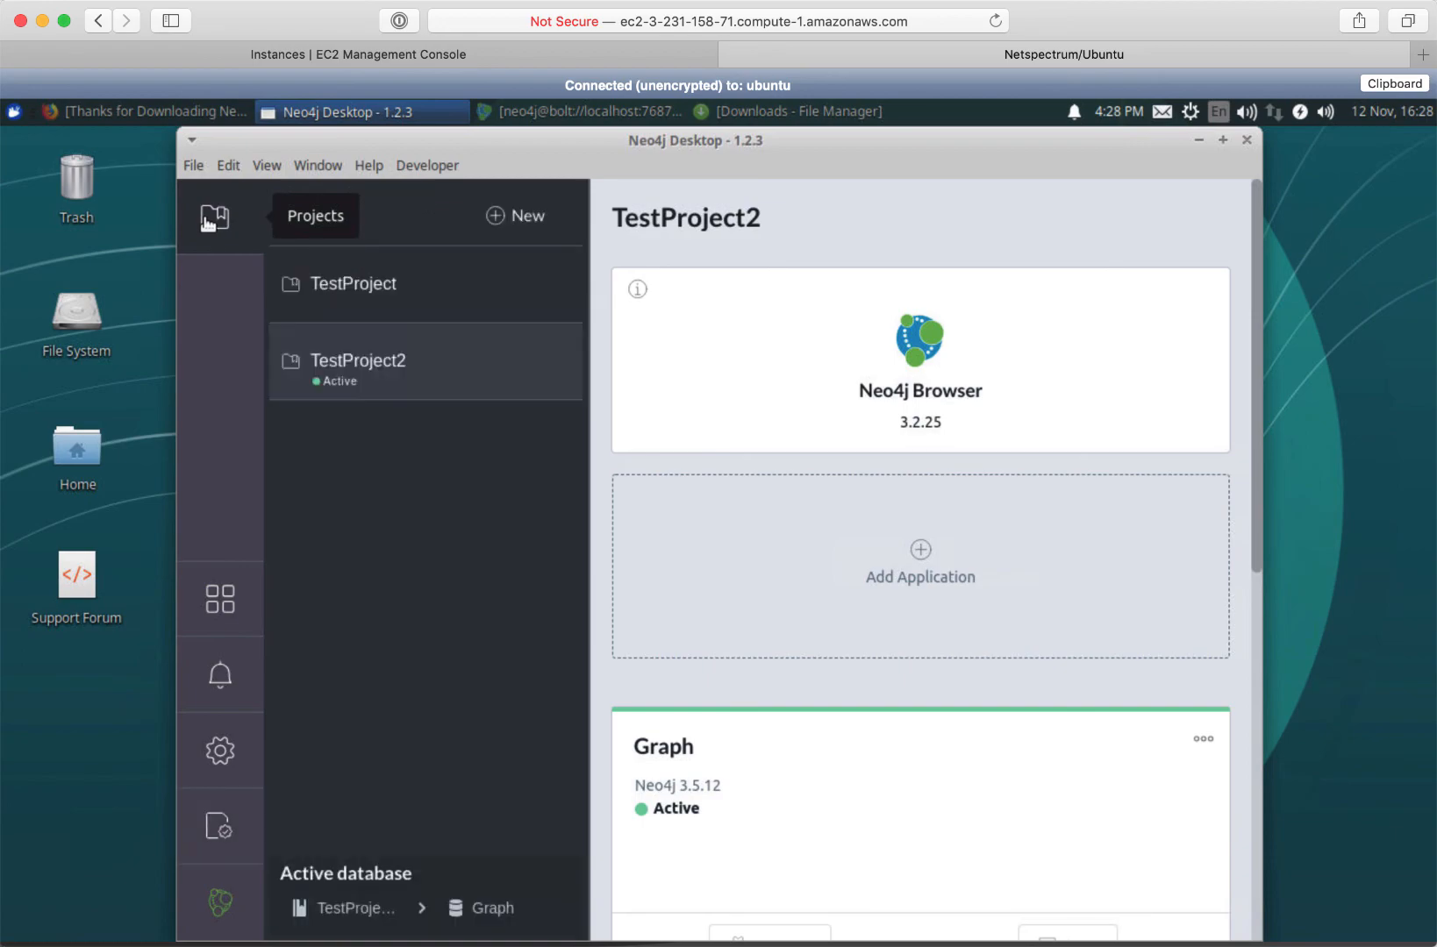